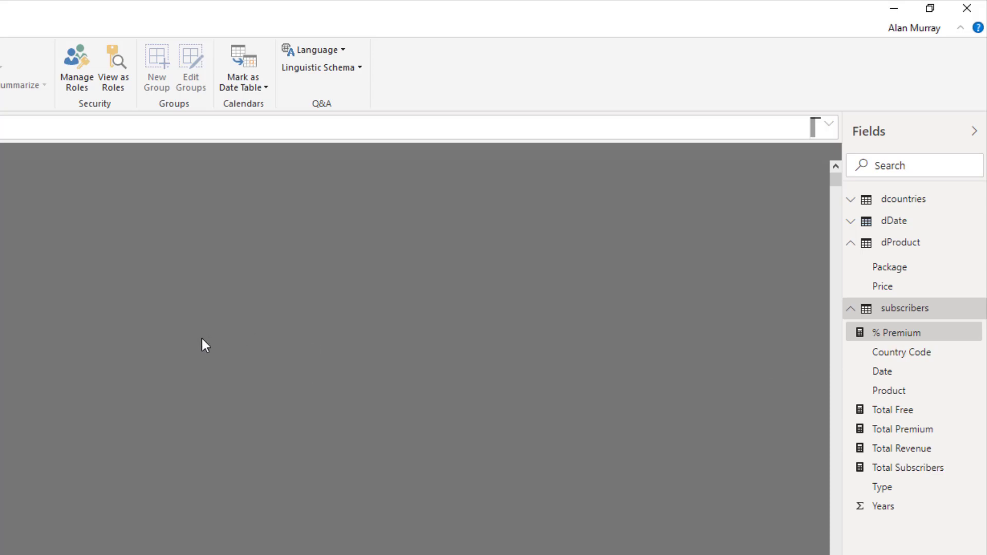
Examine the relationships between the subscribers, dDate, dcountries and dProduct tables in the model, and return to the report page.
{"action": "left_click", "coordinate": [18, 198]}
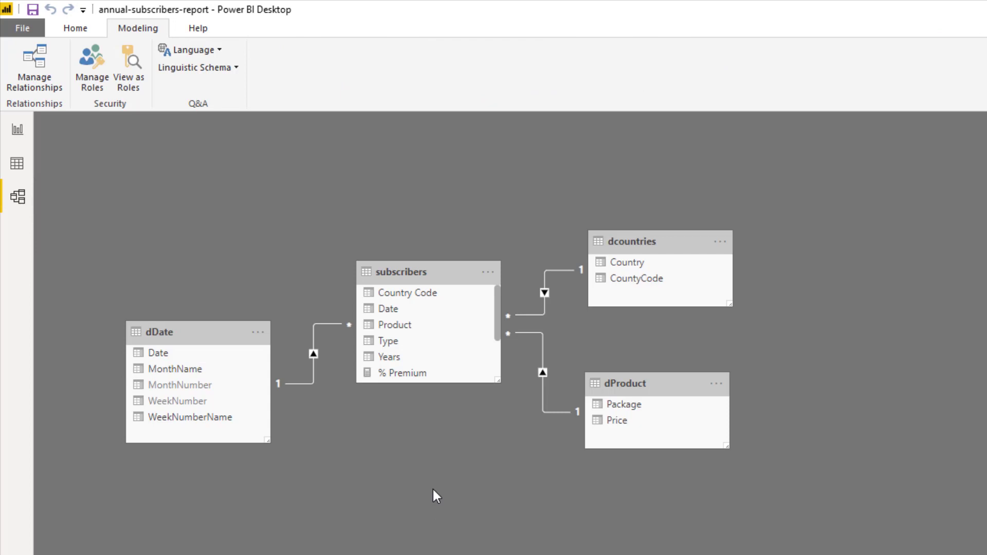
{"action": "left_click", "coordinate": [19, 136]}
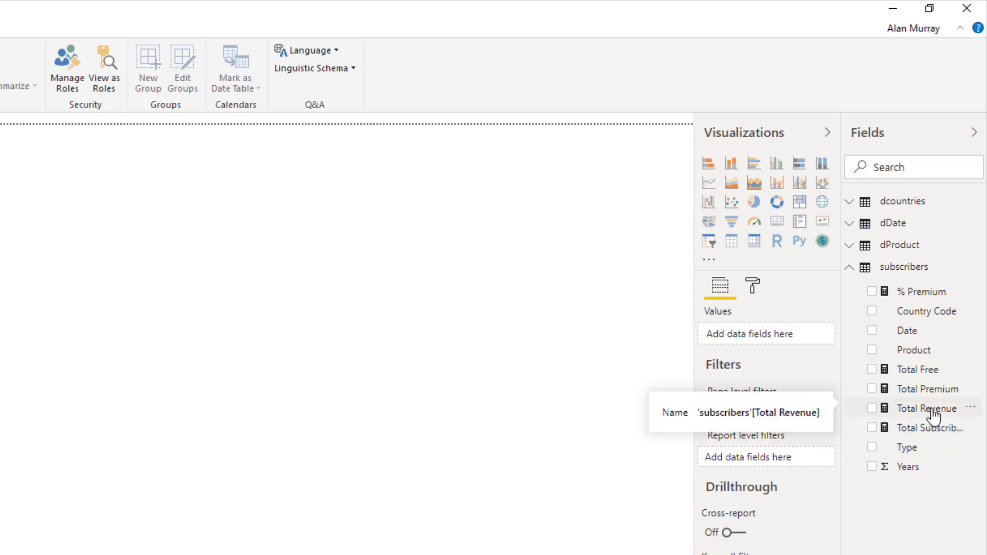
Add the Total Revenue measure to the upper part of the empty report page and show it as a card visual.
{"action": "left_click_drag", "start_coordinate": [933, 415], "coordinate": [0, 237]}
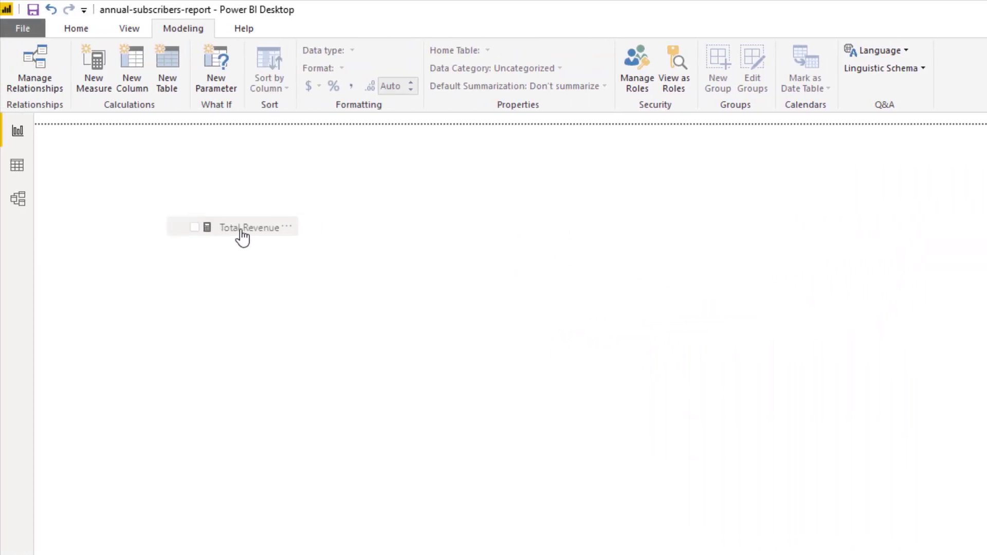
{"action": "left_click_drag", "start_coordinate": [242, 234], "coordinate": [281, 251]}
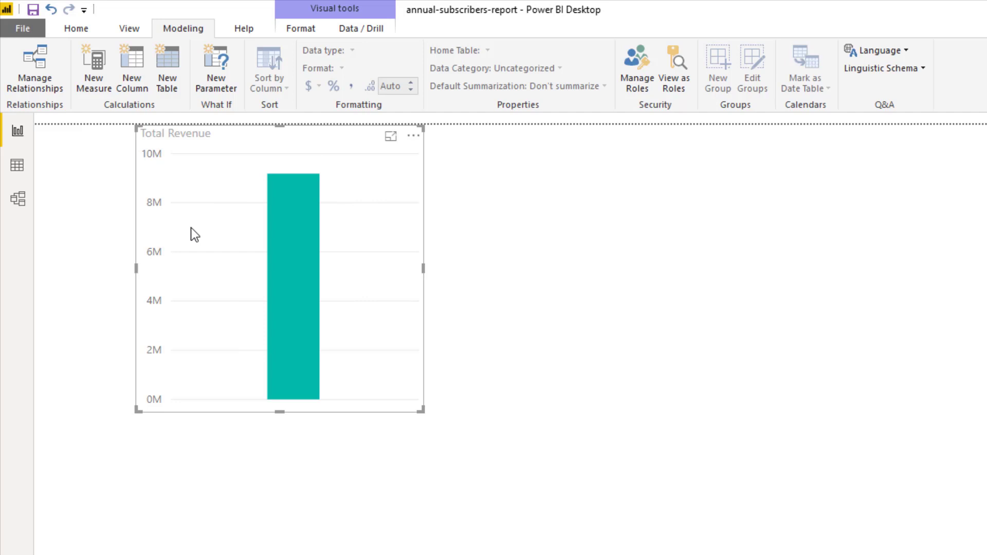
{"action": "left_click", "coordinate": [494, 337]}
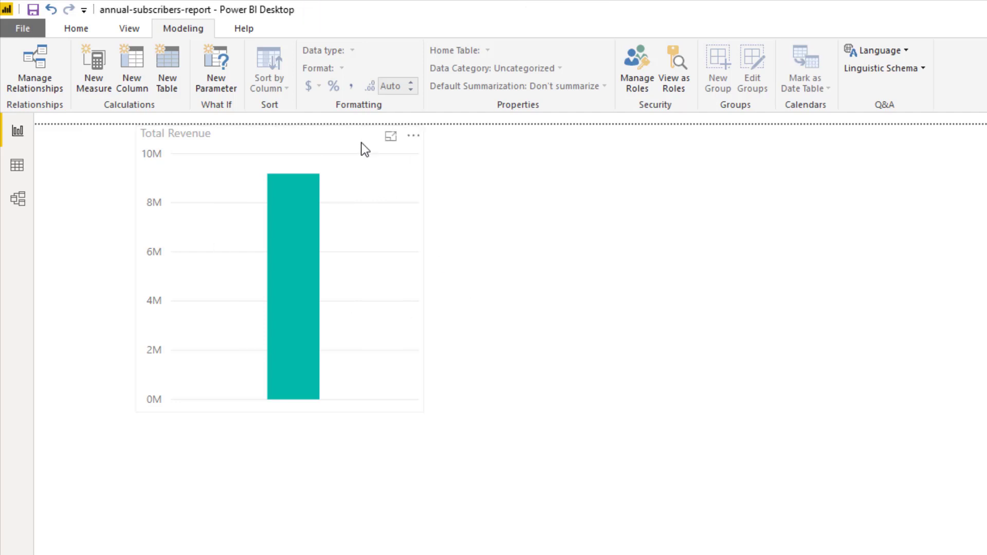
{"action": "left_click", "coordinate": [363, 149]}
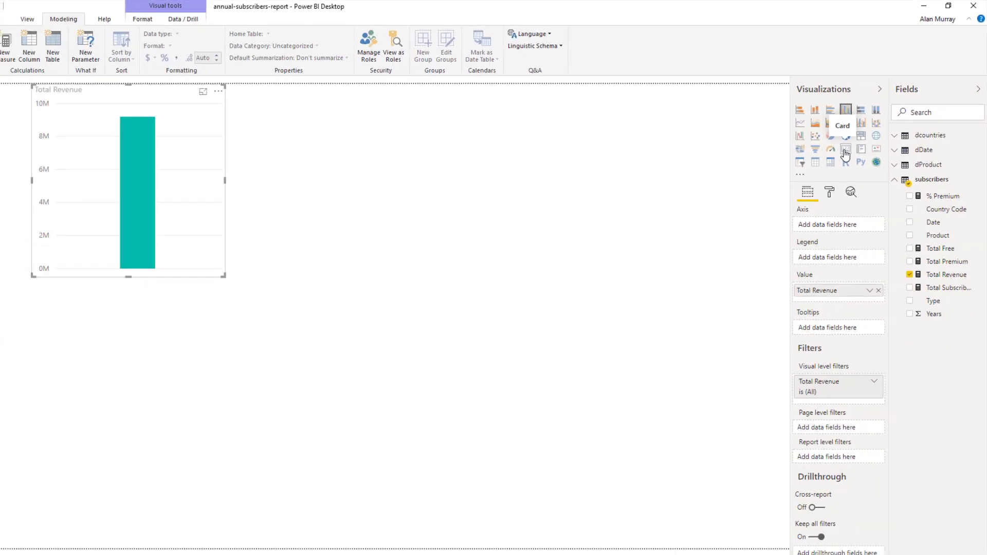
{"action": "left_click", "coordinate": [853, 143]}
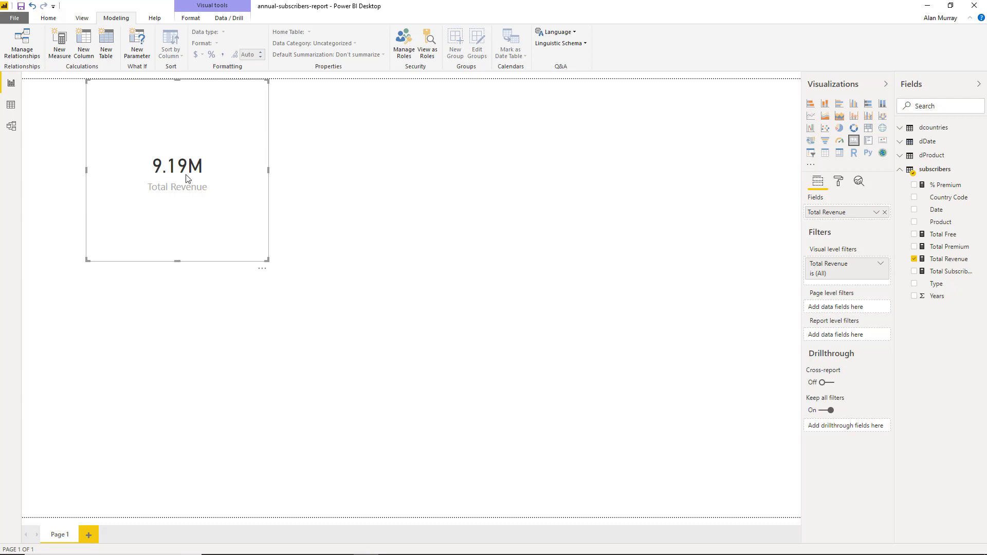
Reduce the Total Revenue card's height, reposition it near the page's upper edge, and turn on its border.
{"action": "left_click_drag", "start_coordinate": [179, 260], "coordinate": [178, 148]}
{"action": "left_click_drag", "start_coordinate": [242, 99], "coordinate": [228, 122]}
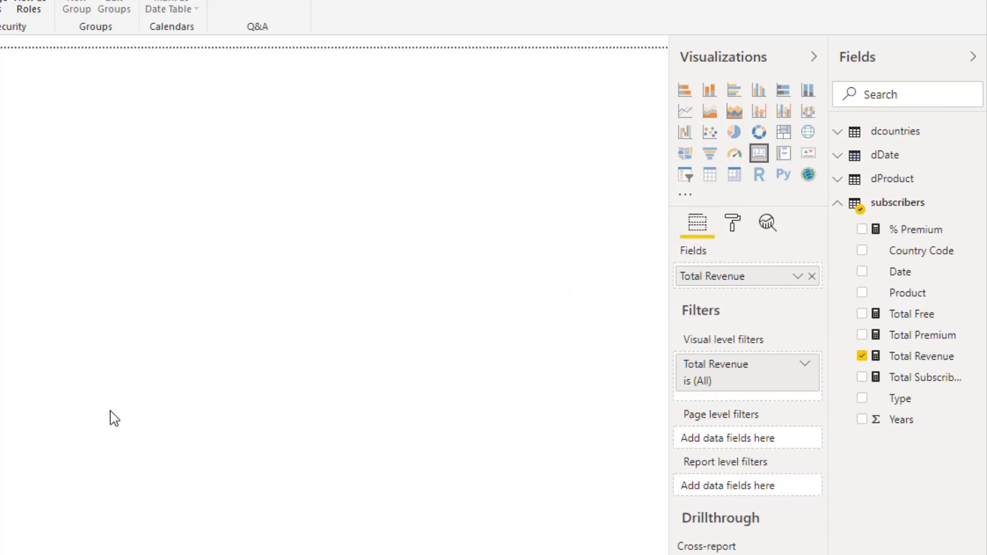
{"action": "left_click", "coordinate": [735, 229]}
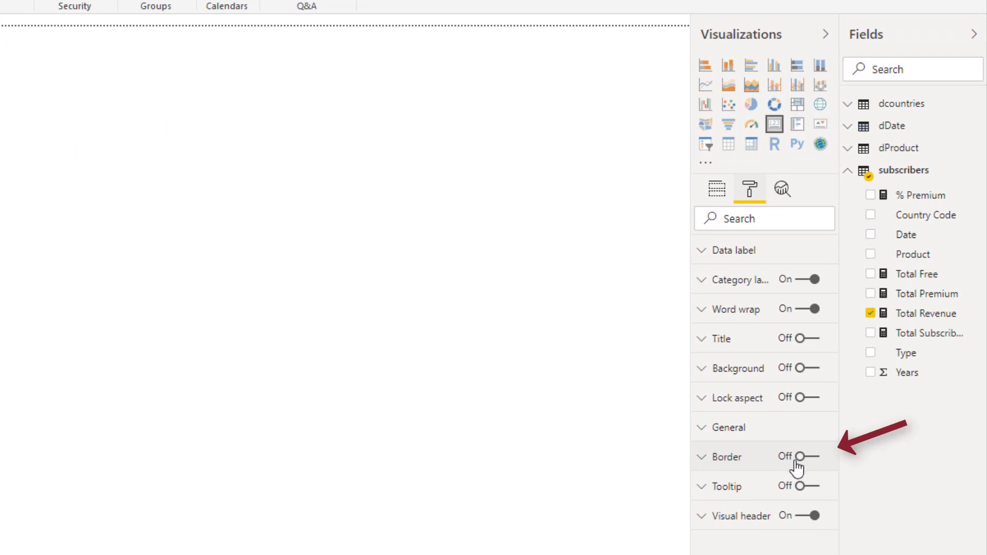
{"action": "left_click", "coordinate": [815, 459]}
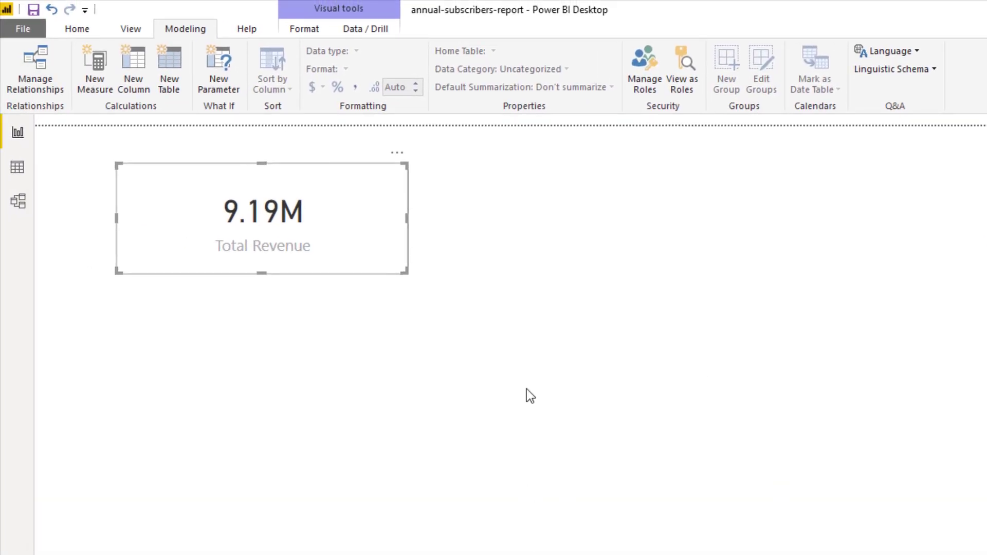
{"action": "left_click", "coordinate": [526, 388]}
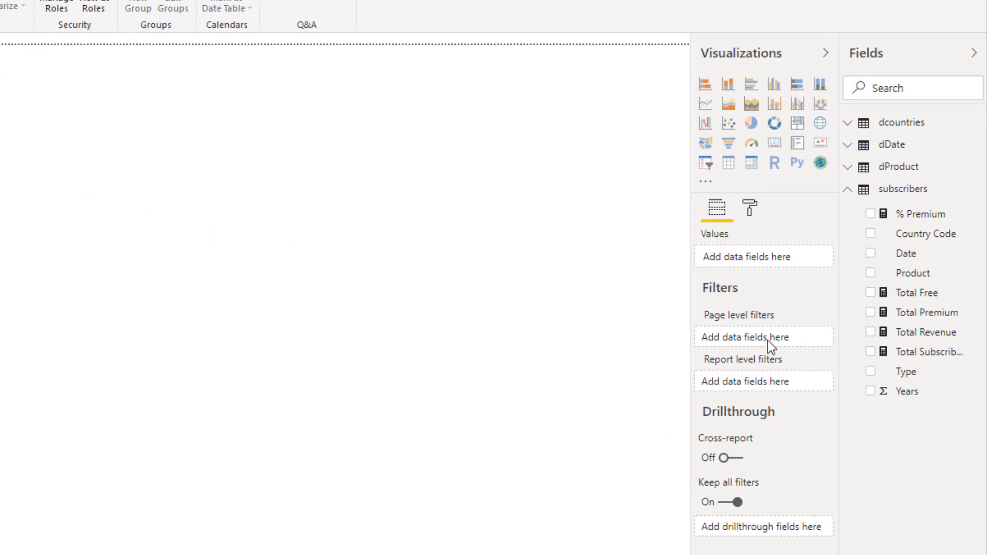
Add the % Premium measure beside the Total Revenue card and show it as a card visual.
{"action": "left_click_drag", "start_coordinate": [917, 222], "coordinate": [1, 156]}
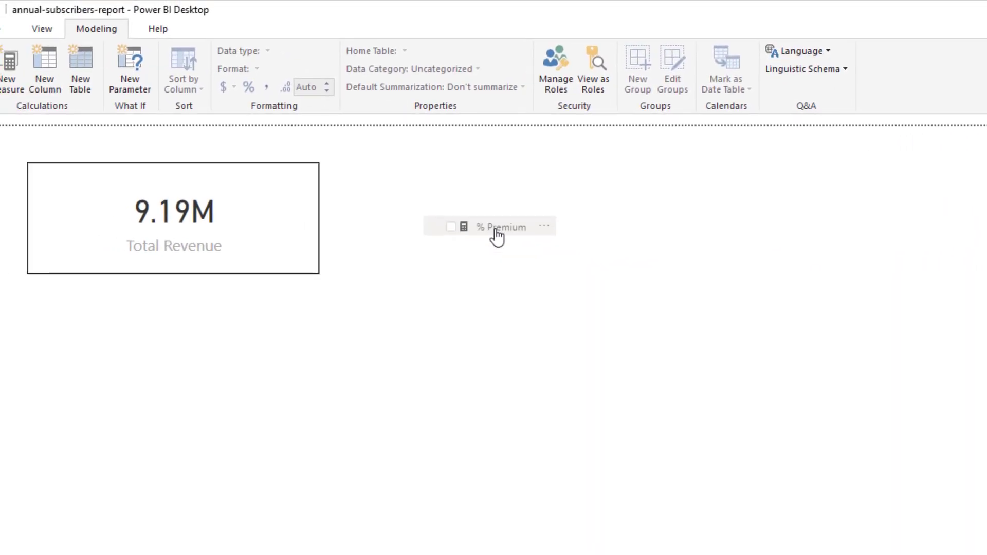
{"action": "left_click_drag", "start_coordinate": [497, 236], "coordinate": [498, 238]}
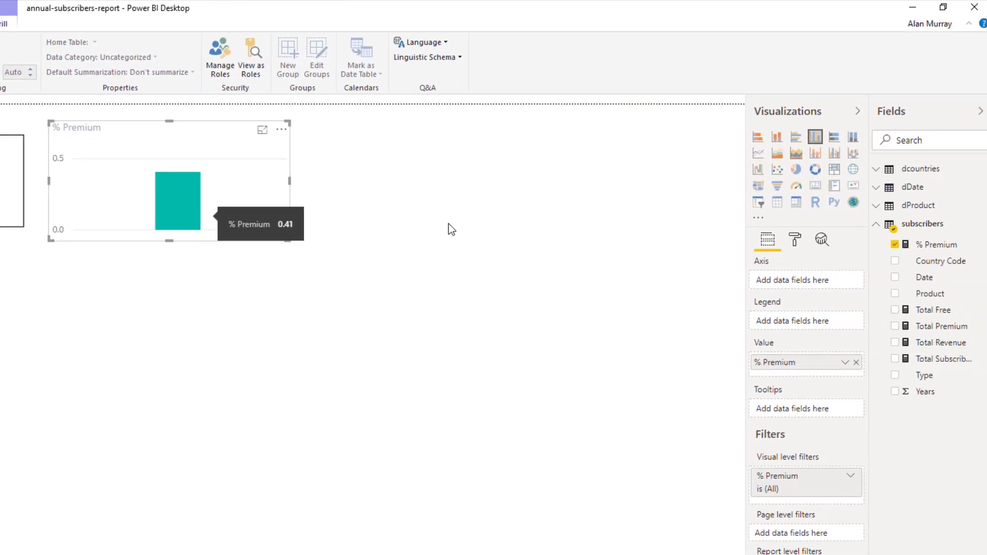
{"action": "left_click", "coordinate": [814, 187]}
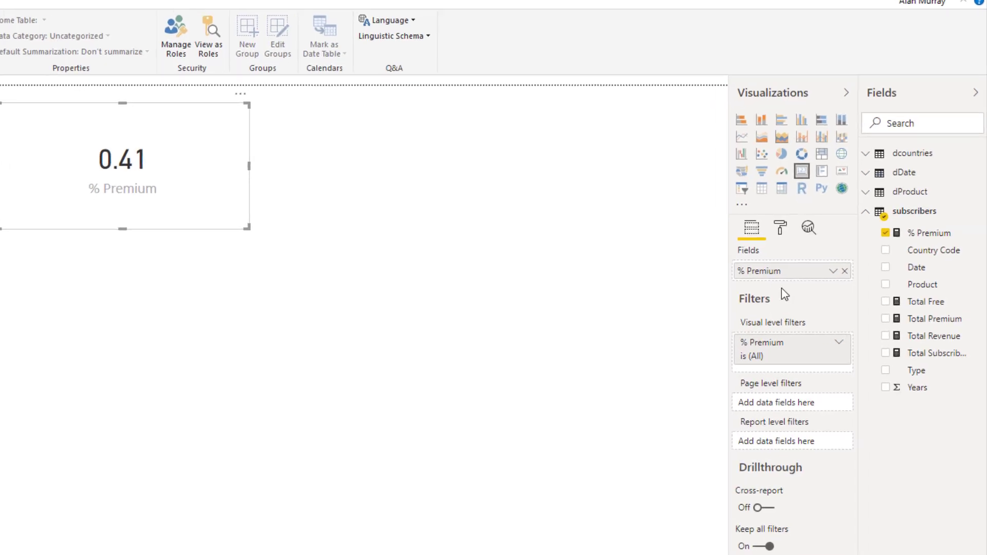
Turn on the % Premium card's border and resize the card to line up with the Total Revenue card's upper and lower edges.
{"action": "left_click", "coordinate": [780, 228]}
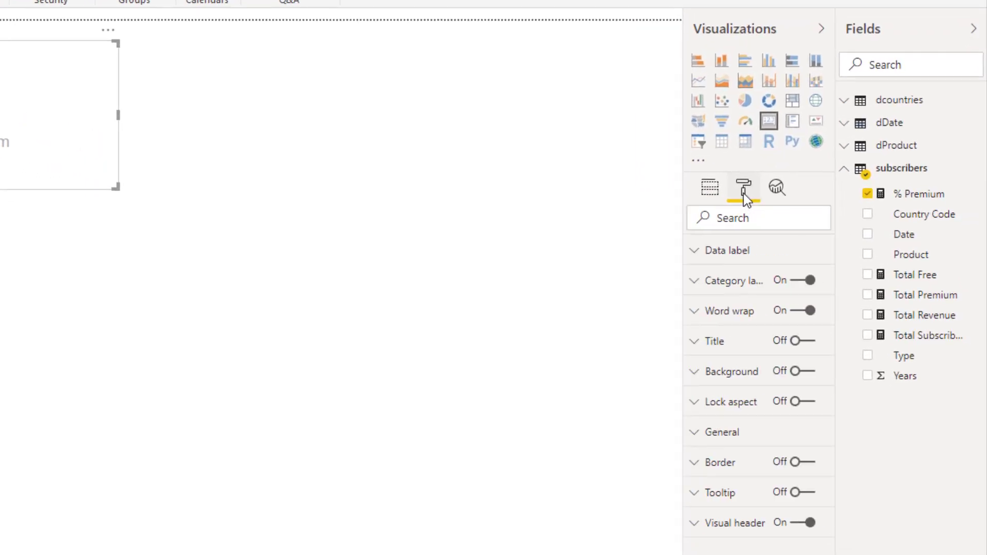
{"action": "left_click", "coordinate": [807, 463]}
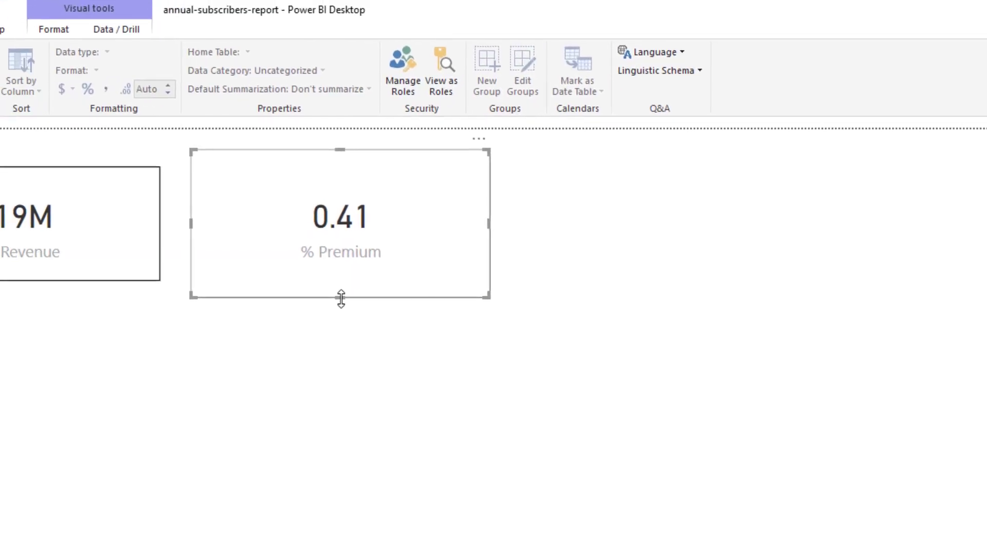
{"action": "left_click_drag", "start_coordinate": [342, 298], "coordinate": [342, 282]}
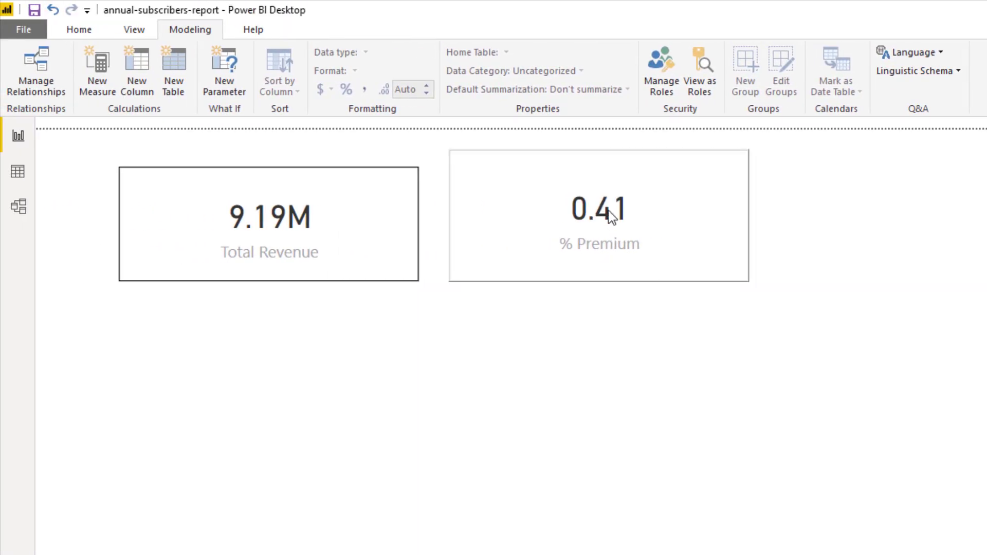
{"action": "left_click", "coordinate": [608, 156]}
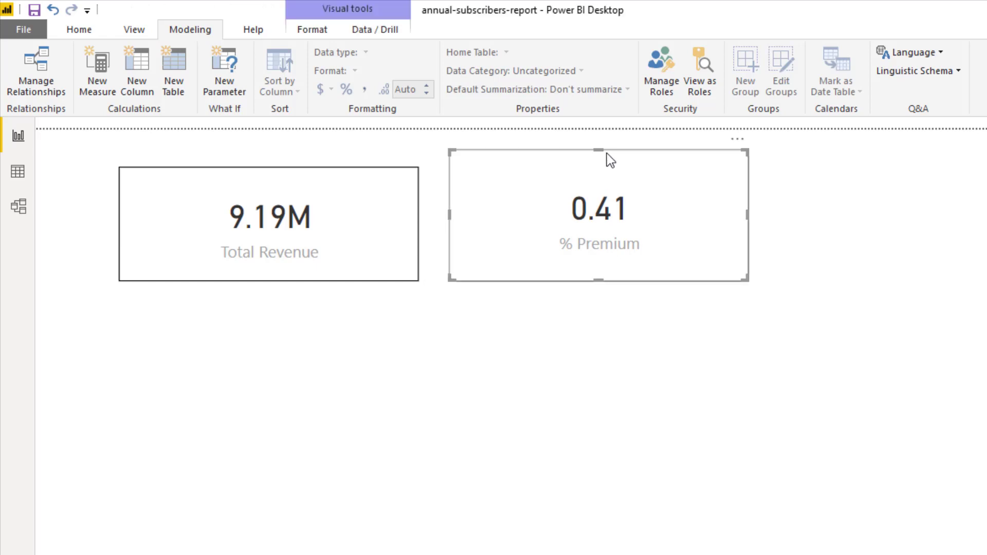
{"action": "left_click_drag", "start_coordinate": [598, 149], "coordinate": [601, 165]}
{"action": "left_click", "coordinate": [601, 165]}
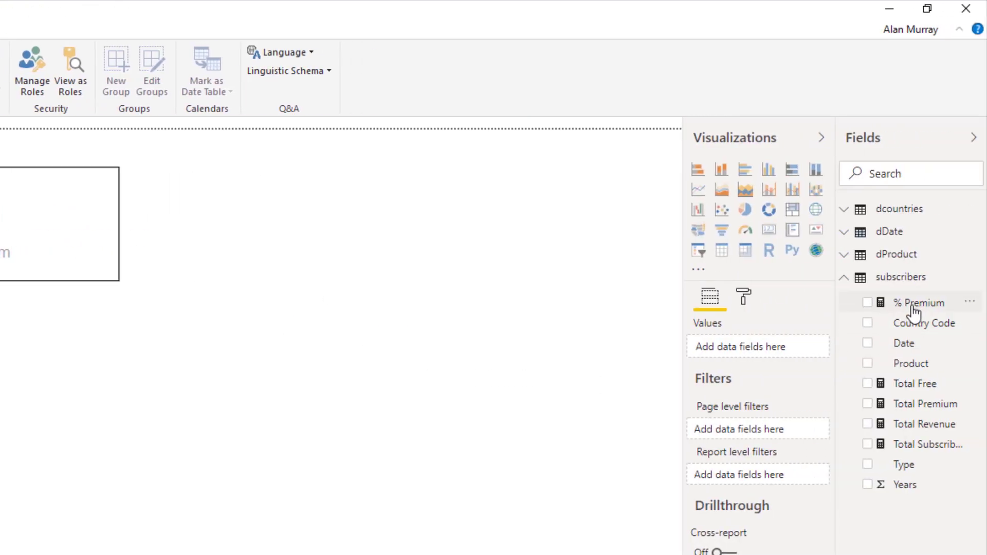
Format the % Premium measure as a percentage with 0 decimal places.
{"action": "left_click", "coordinate": [913, 312]}
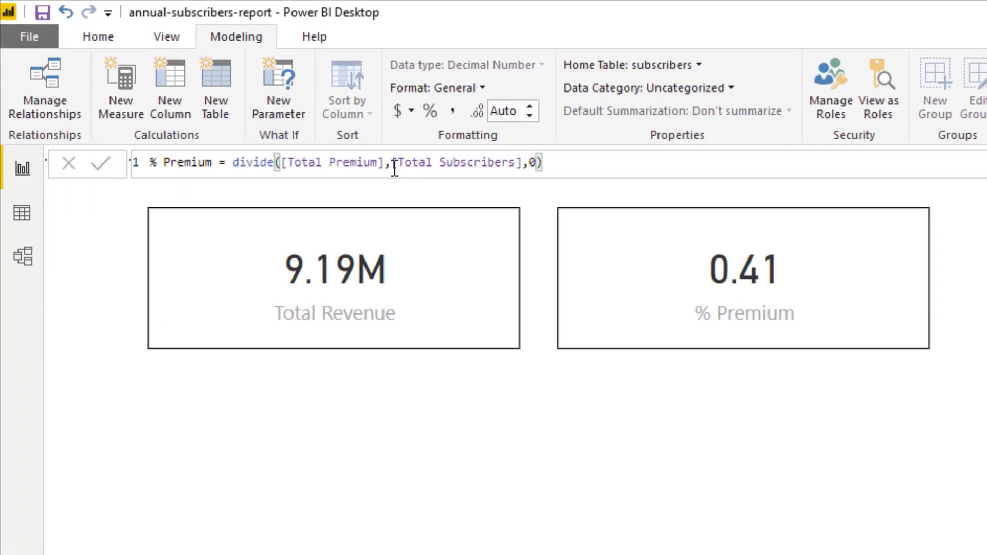
{"action": "left_click", "coordinate": [429, 112]}
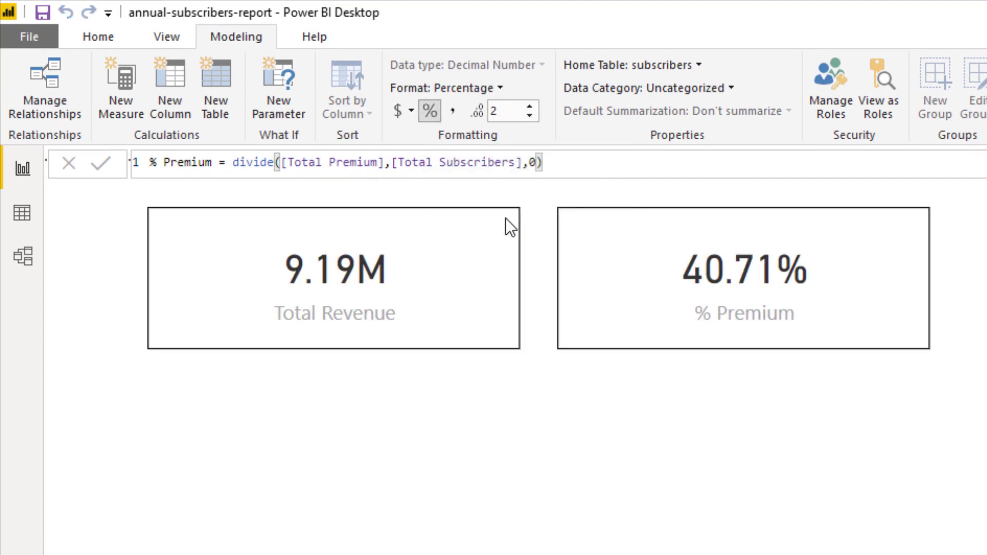
{"action": "left_click", "coordinate": [530, 116]}
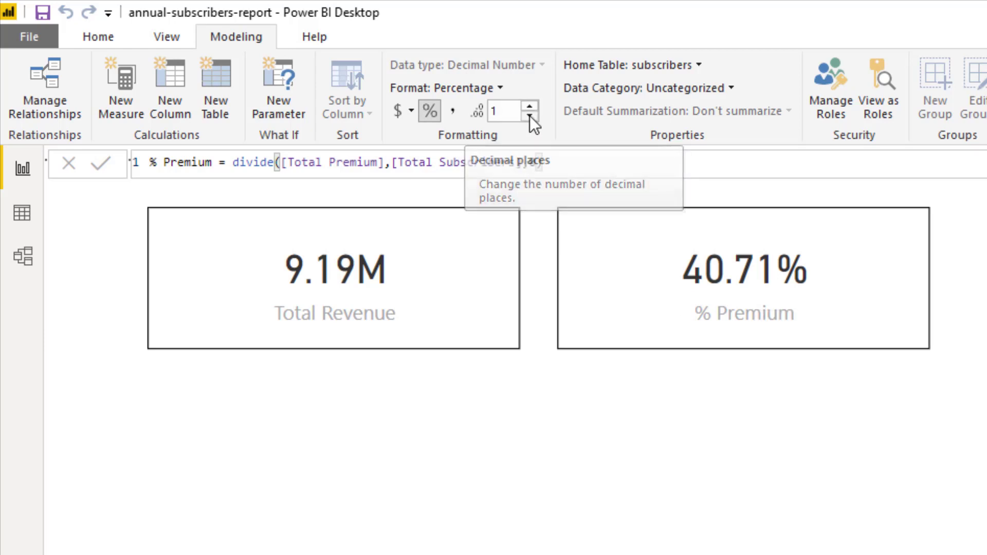
{"action": "left_click", "coordinate": [529, 116]}
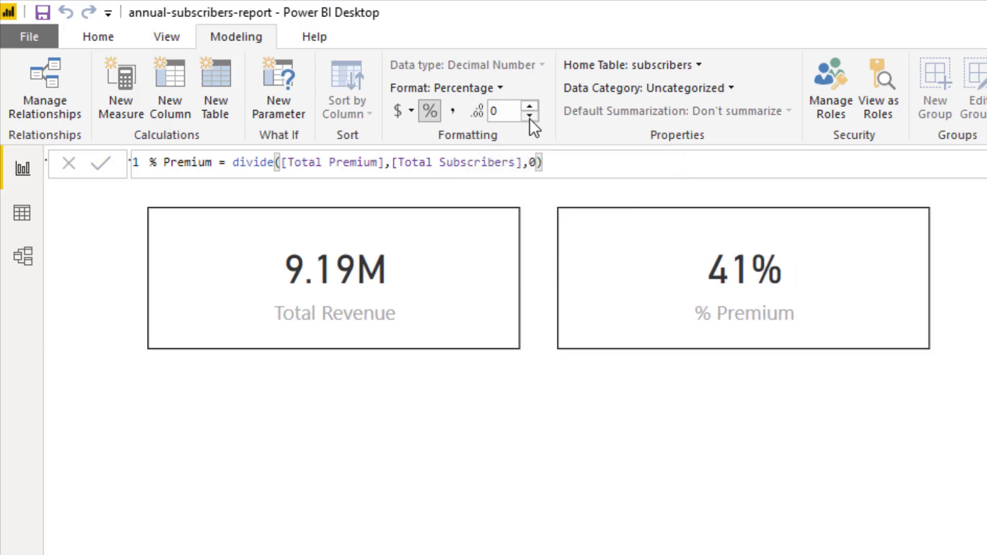
{"action": "left_click", "coordinate": [578, 402]}
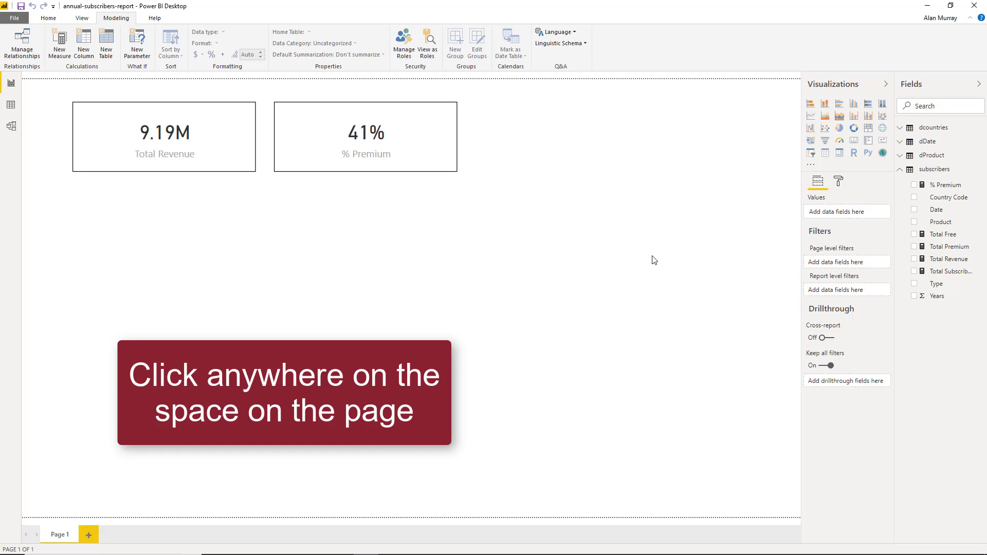
Try the % Premium card as a clustered bar chart and switch it back to a card.
{"action": "left_click", "coordinate": [454, 134]}
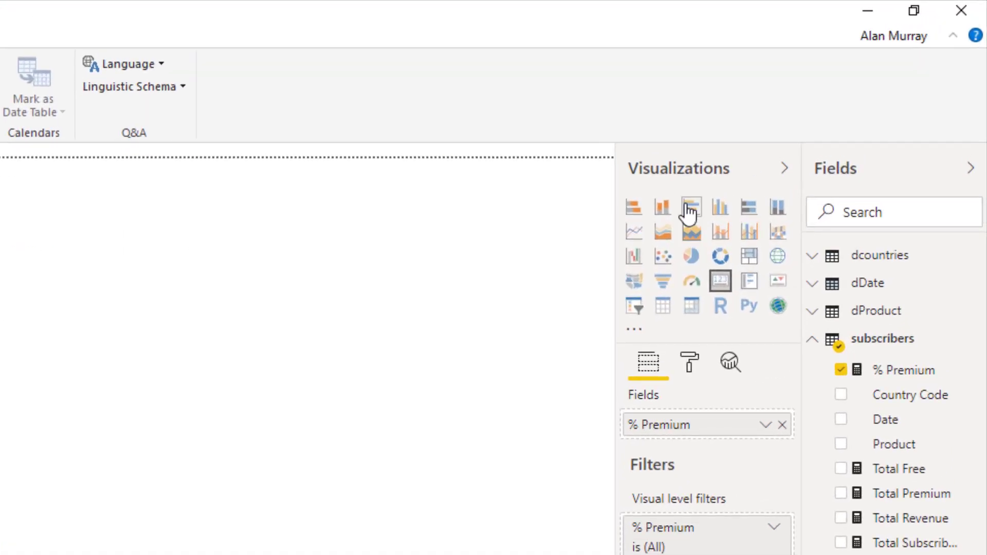
{"action": "left_click", "coordinate": [689, 208]}
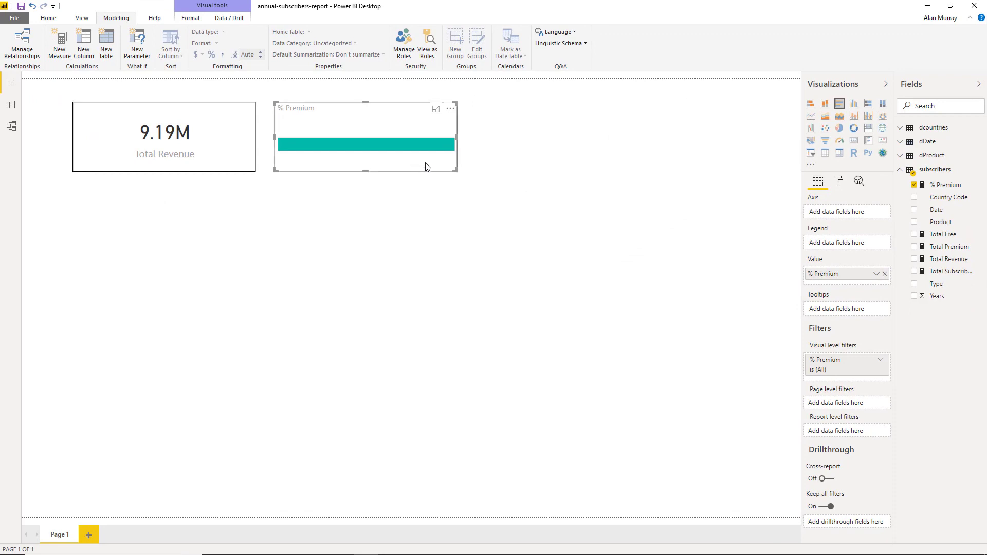
{"action": "left_click", "coordinate": [853, 140]}
Add a new card for Total Subscribers to the right of the % Premium card, matching the height of the other cards.
{"action": "left_click", "coordinate": [371, 267]}
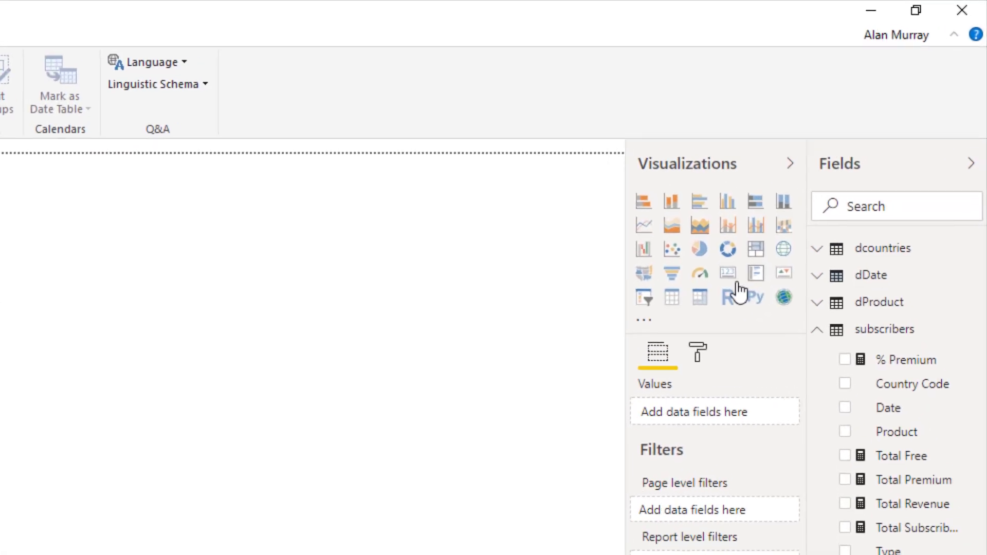
{"action": "left_click", "coordinate": [725, 291]}
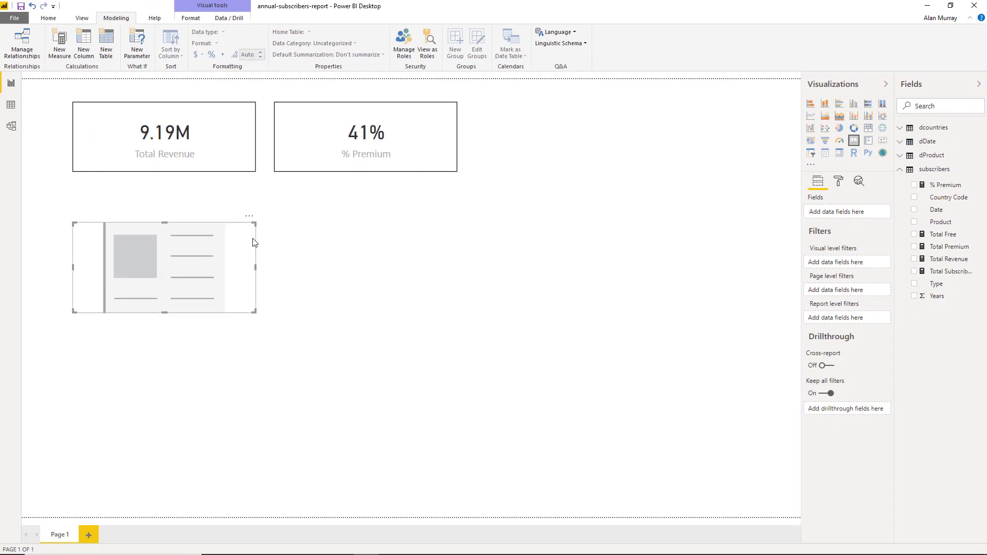
{"action": "left_click_drag", "start_coordinate": [249, 239], "coordinate": [658, 120]}
{"action": "left_click_drag", "start_coordinate": [571, 192], "coordinate": [573, 170]}
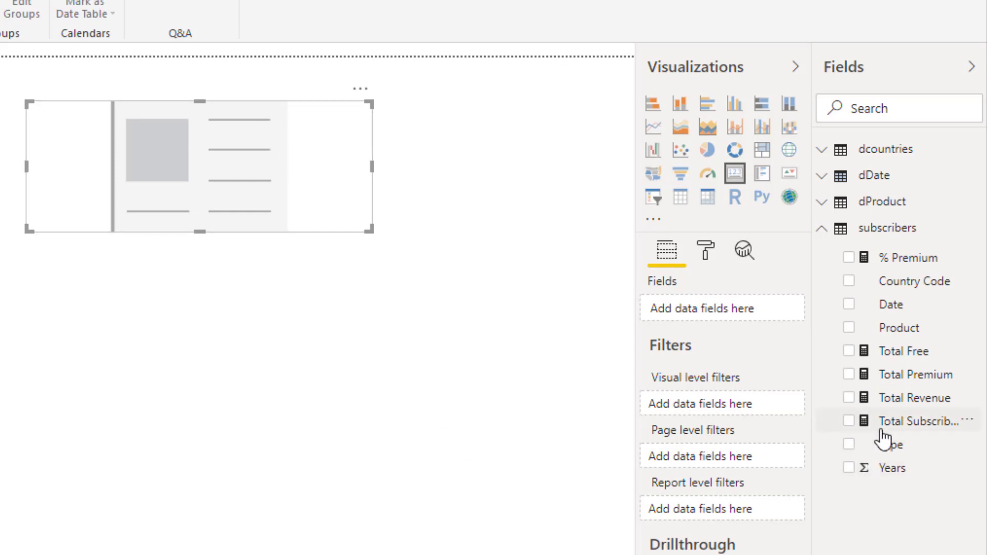
{"action": "left_click", "coordinate": [849, 421]}
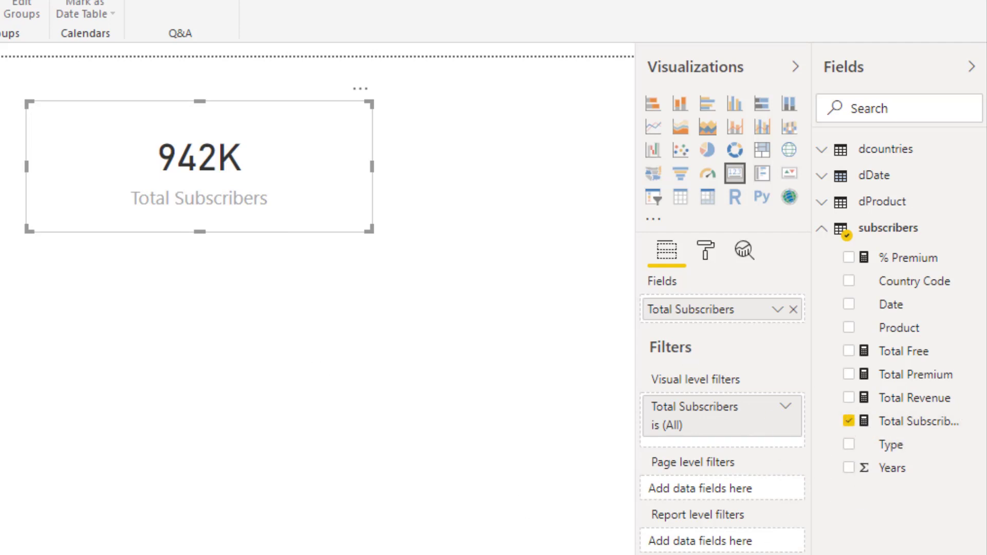
Turn on the border of the Total Subscribers card.
{"action": "left_click", "coordinate": [706, 251]}
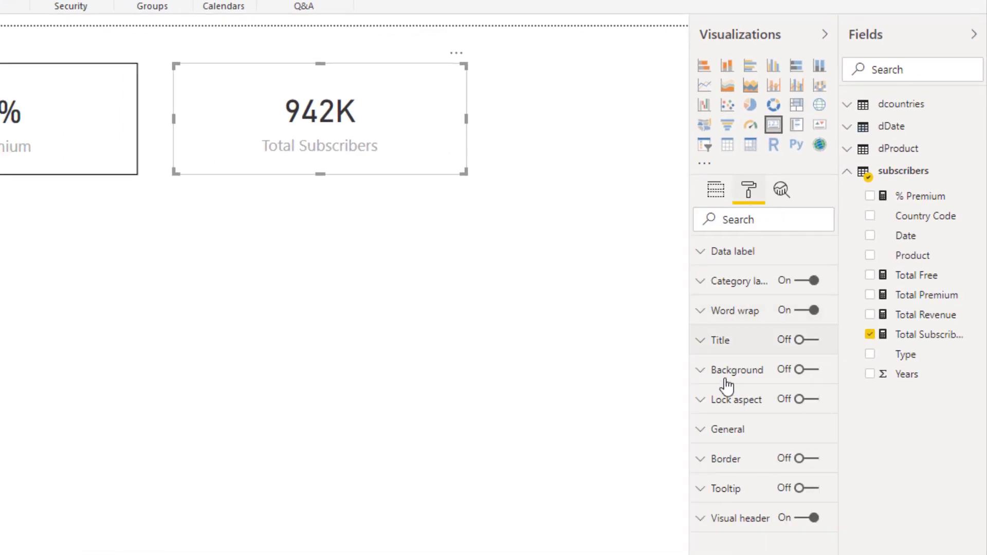
{"action": "left_click", "coordinate": [810, 459]}
{"action": "left_click", "coordinate": [602, 434]}
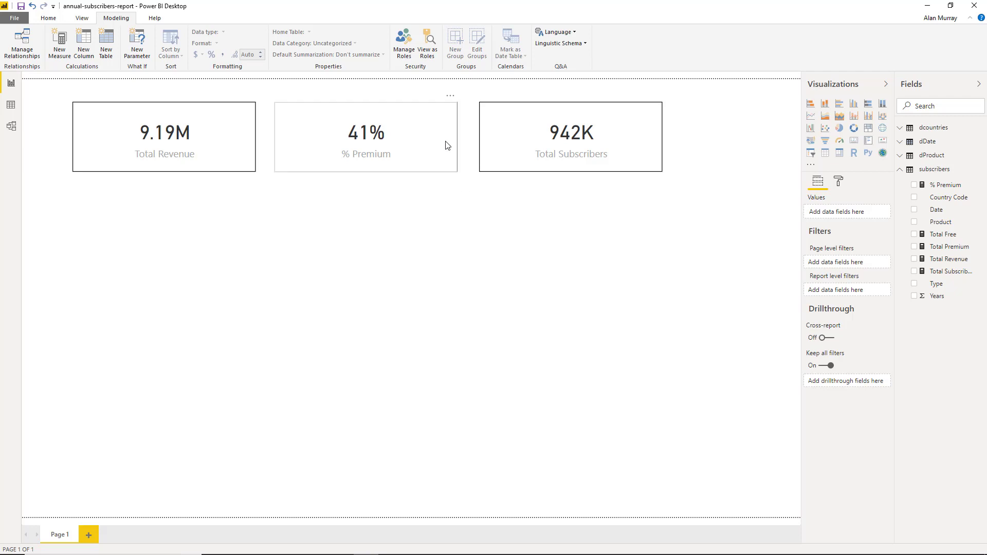
Swap the cards so that Total Subscribers sits in the middle of the row and % Premium sits last.
{"action": "left_click_drag", "start_coordinate": [446, 144], "coordinate": [548, 261]}
{"action": "left_click_drag", "start_coordinate": [503, 136], "coordinate": [310, 141]}
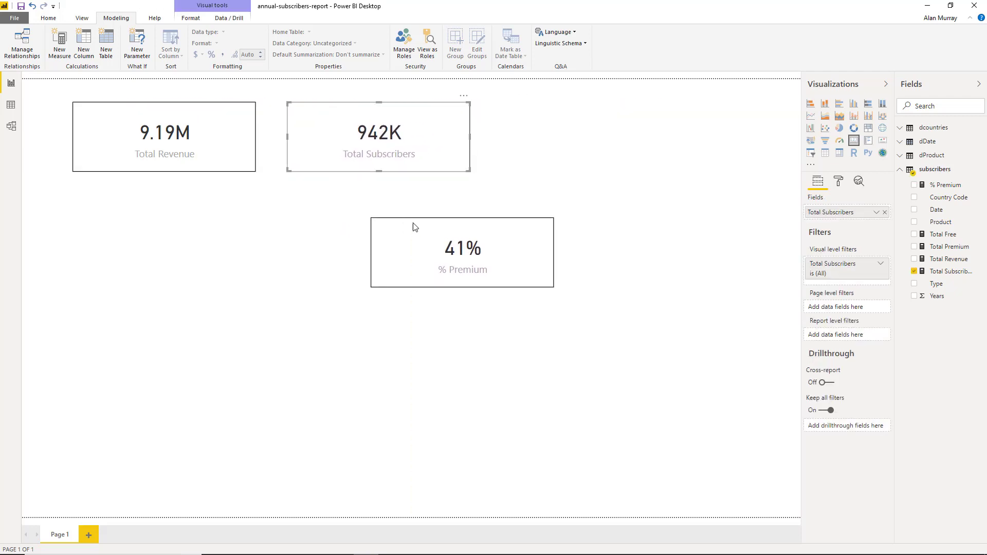
{"action": "left_click_drag", "start_coordinate": [427, 220], "coordinate": [538, 111]}
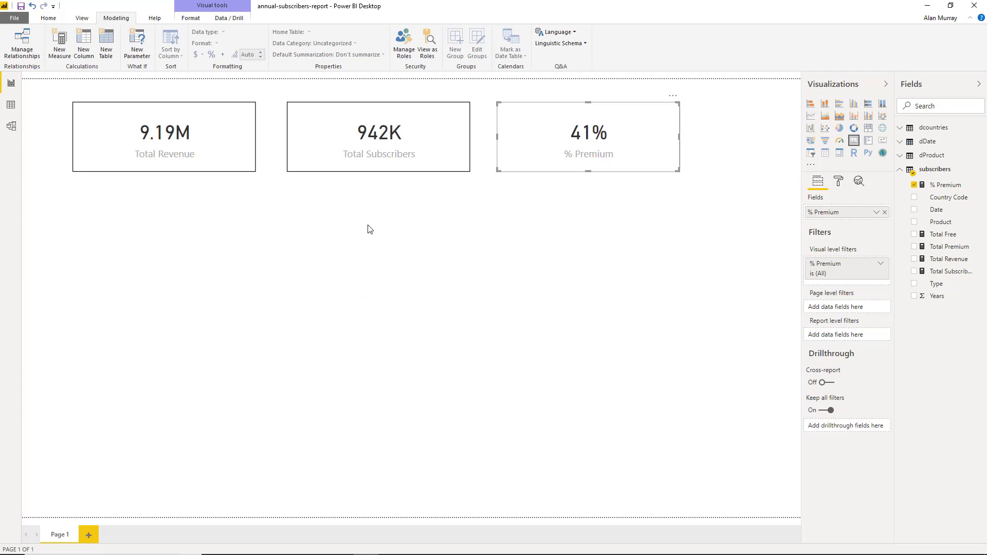
{"action": "left_click", "coordinate": [549, 347]}
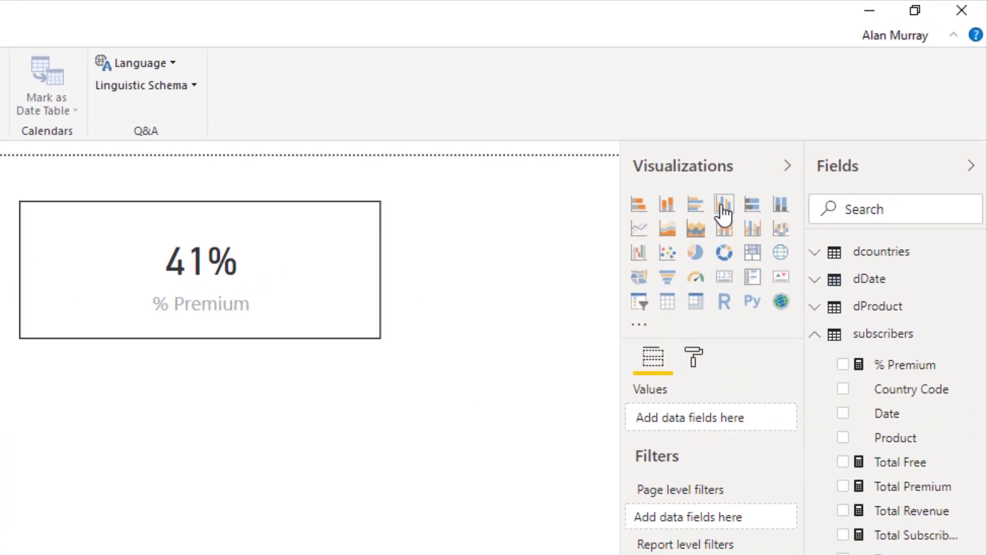
Add a clustered column chart with Total Free and Total Premium as its values.
{"action": "left_click", "coordinate": [724, 205]}
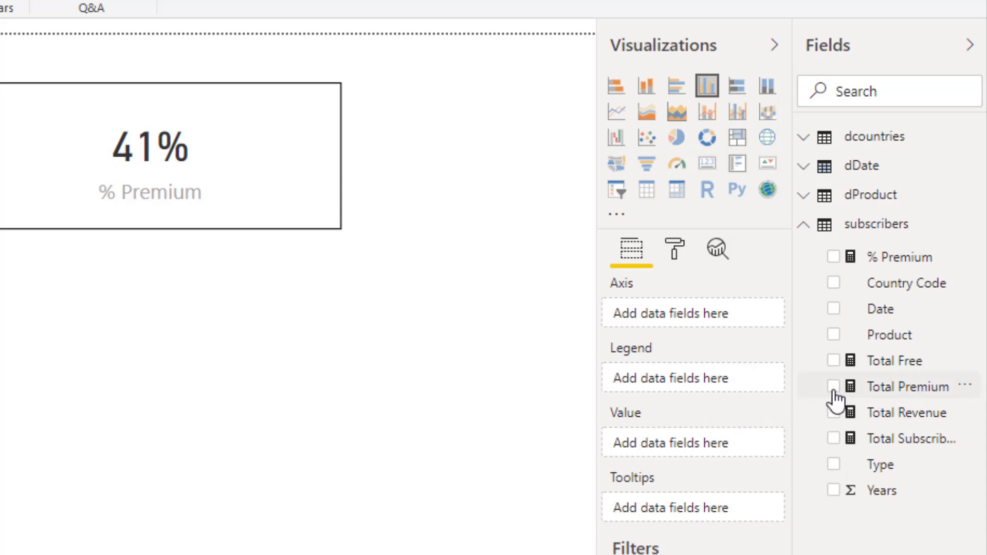
{"action": "left_click", "coordinate": [833, 361]}
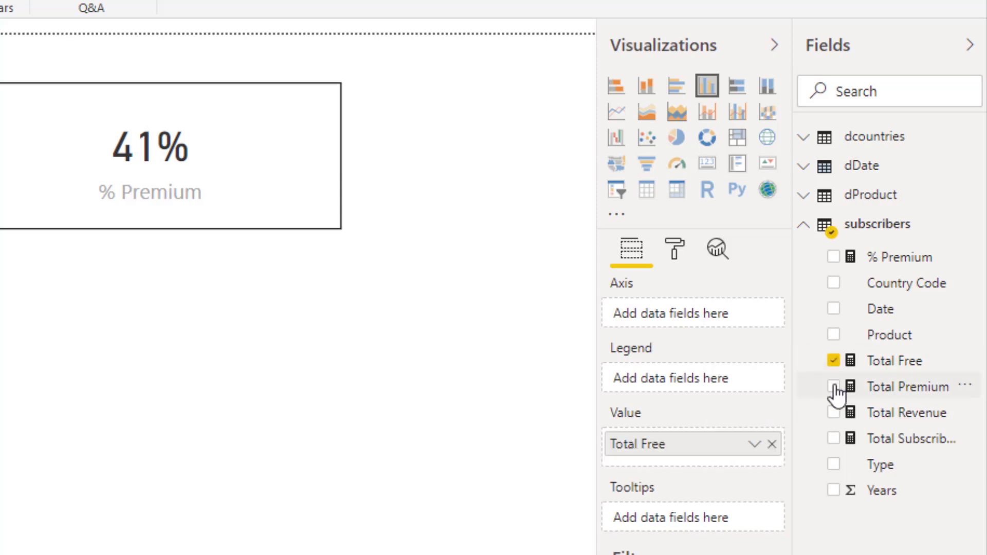
{"action": "left_click", "coordinate": [834, 386]}
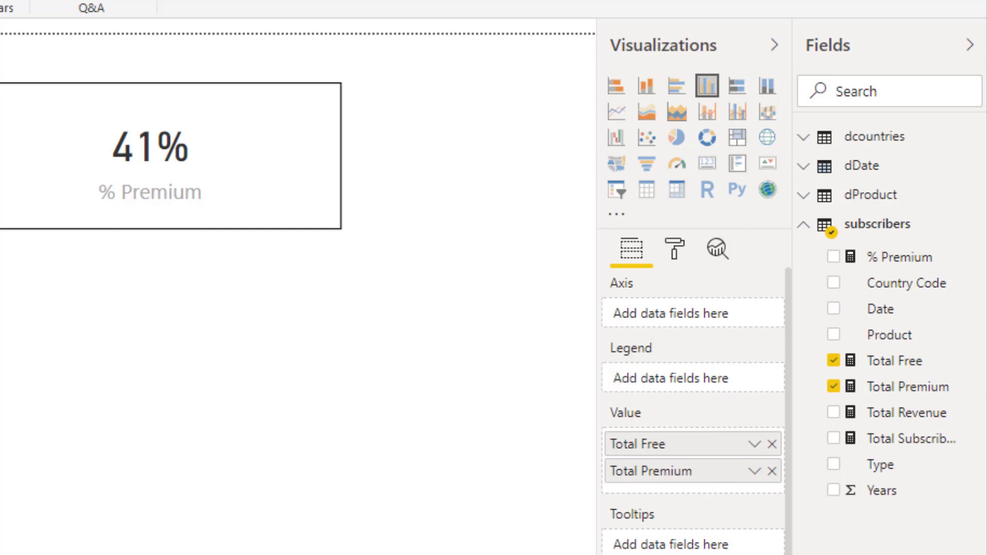
Enlarge the column chart slightly and place it just below the Total Revenue card, aligned with the card's left edge.
{"action": "left_click_drag", "start_coordinate": [276, 385], "coordinate": [273, 474]}
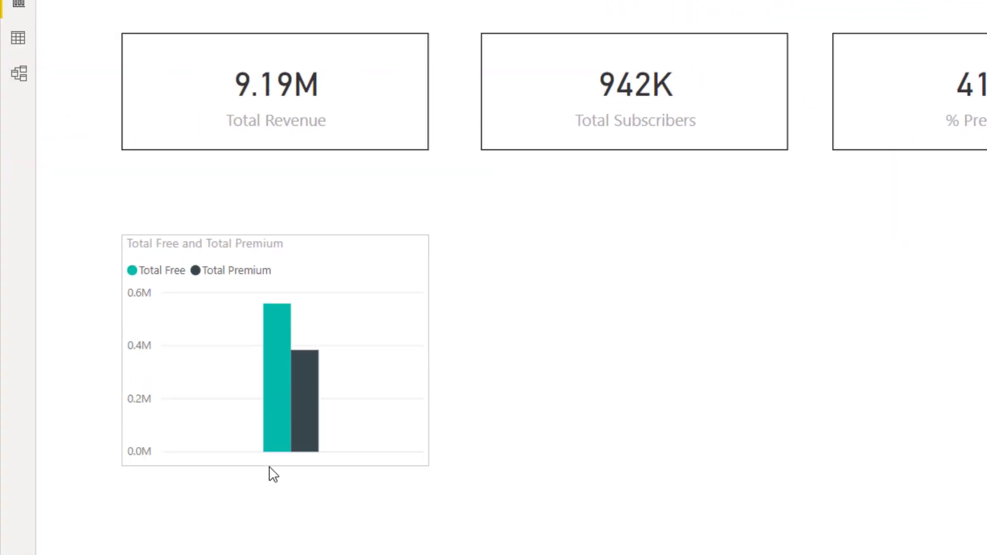
{"action": "left_click", "coordinate": [426, 465]}
{"action": "left_click_drag", "start_coordinate": [426, 465], "coordinate": [478, 472]}
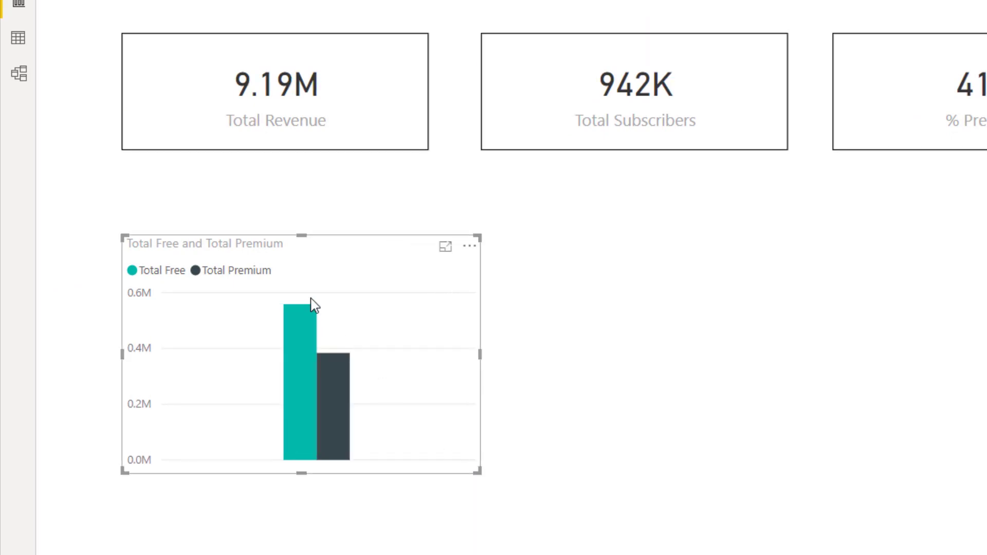
{"action": "left_click_drag", "start_coordinate": [304, 245], "coordinate": [306, 203]}
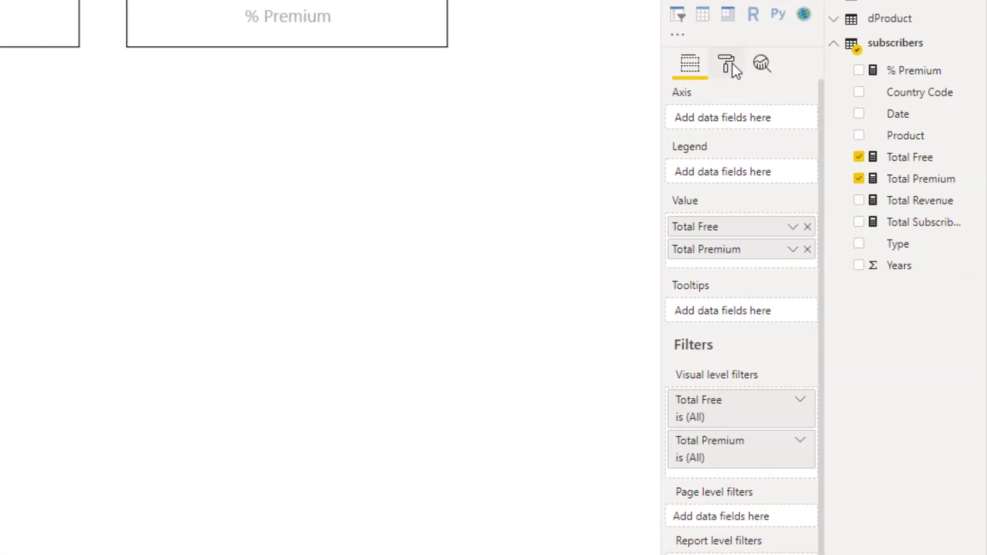
Turn off the column chart's title and Y axis and turn on its data labels, keeping the default label settings.
{"action": "left_click", "coordinate": [731, 71]}
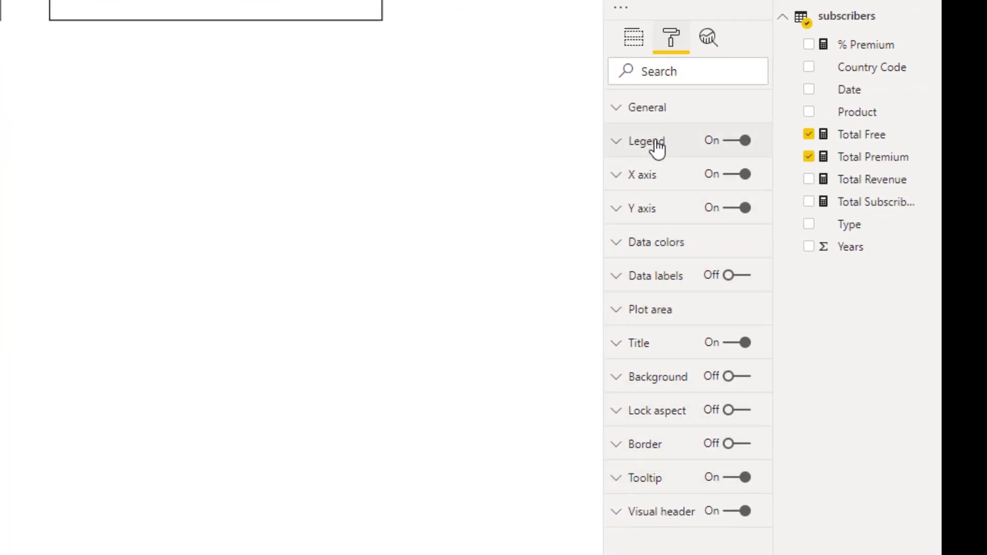
{"action": "left_click", "coordinate": [729, 354]}
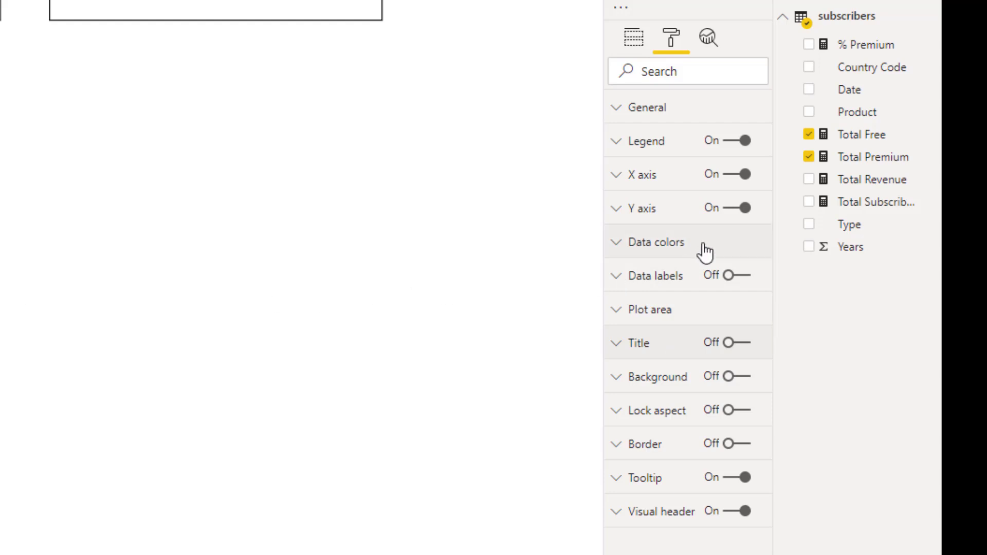
{"action": "left_click", "coordinate": [730, 208]}
{"action": "left_click", "coordinate": [743, 280]}
{"action": "left_click", "coordinate": [617, 282]}
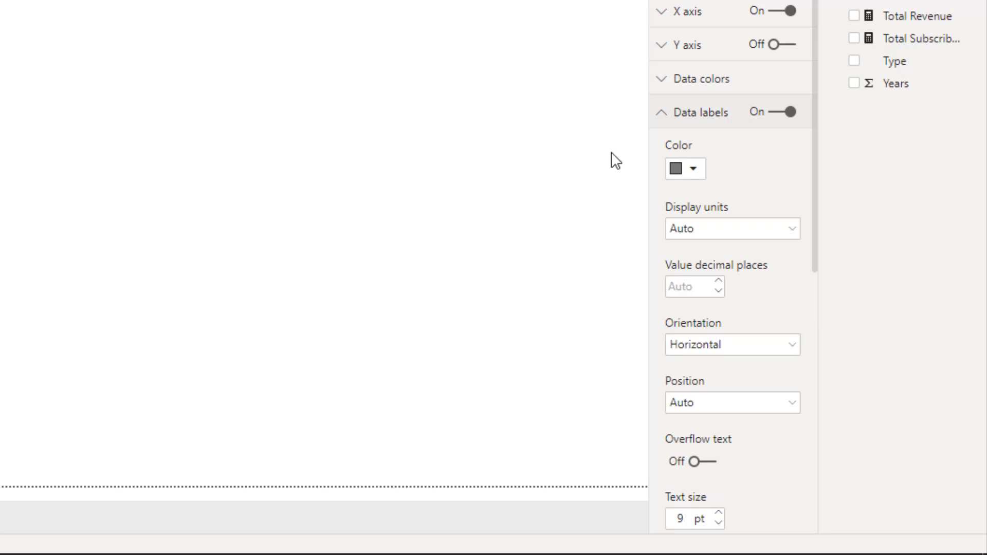
{"action": "scroll", "coordinate": [696, 230], "scroll_direction": "down", "scroll_amount": 8}
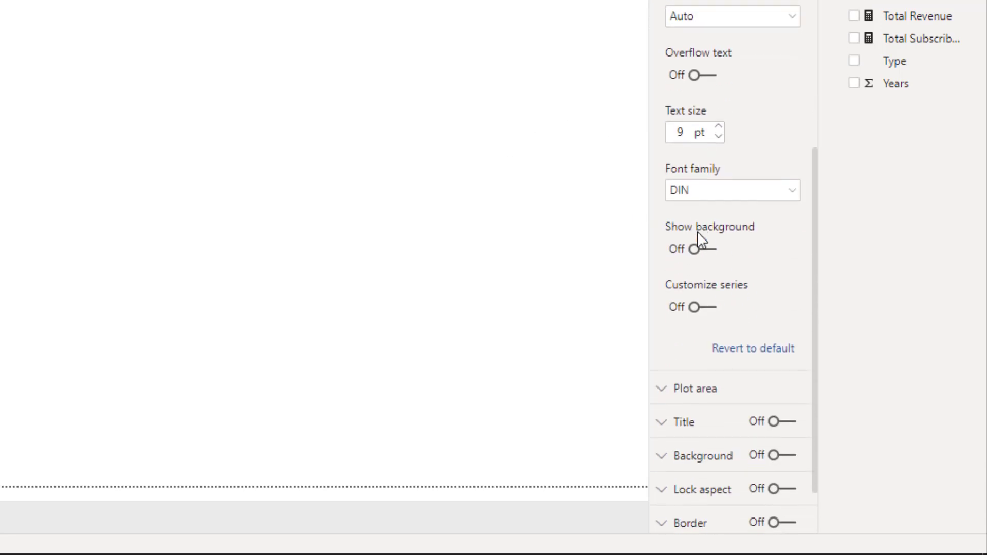
{"action": "scroll", "coordinate": [697, 232], "scroll_direction": "down", "scroll_amount": 2}
{"action": "scroll", "coordinate": [699, 239], "scroll_direction": "up", "scroll_amount": 10}
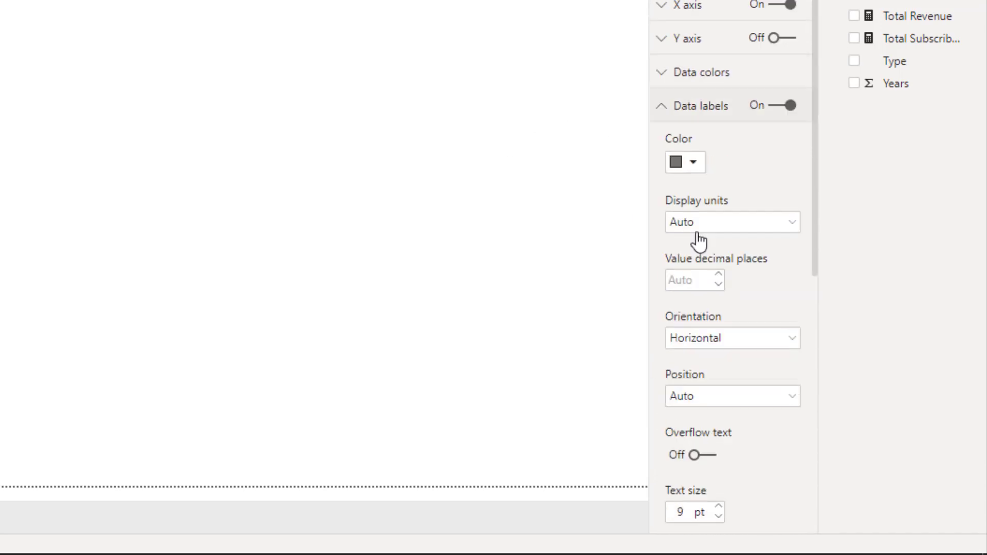
{"action": "left_click", "coordinate": [663, 123]}
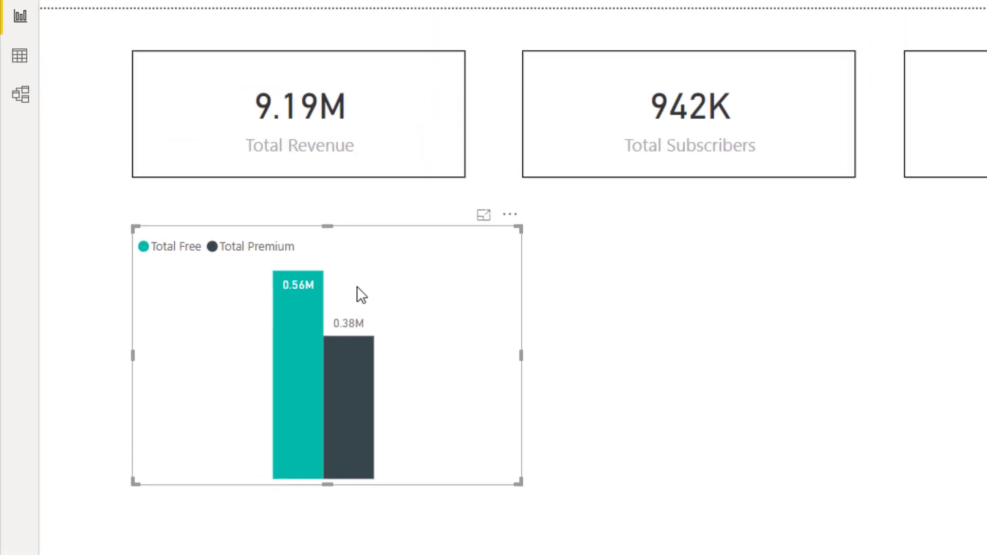
{"action": "left_click", "coordinate": [667, 425]}
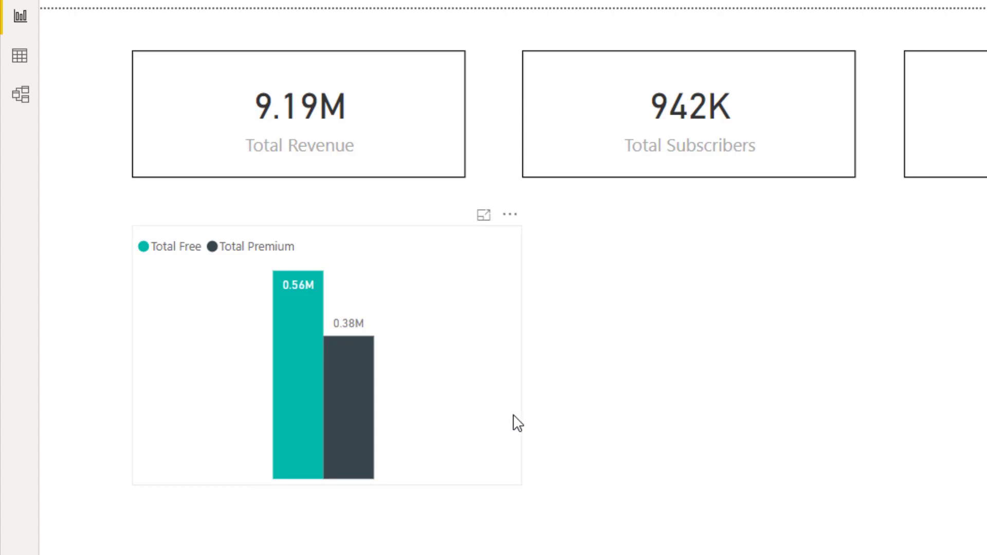
Color the column chart's Total Free bar a darker blue and its Total Premium bar a light blue from the theme colors.
{"action": "left_click", "coordinate": [460, 368]}
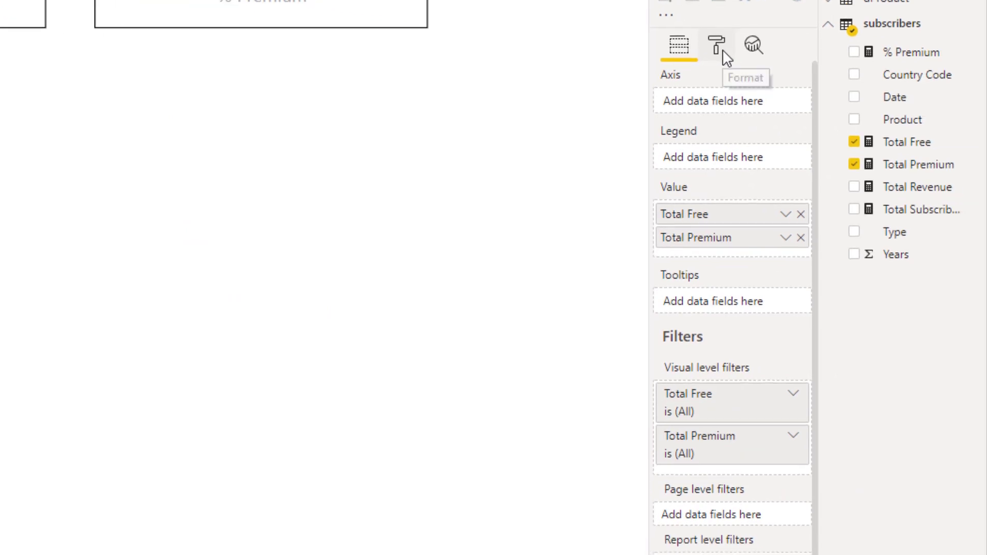
{"action": "left_click", "coordinate": [723, 50]}
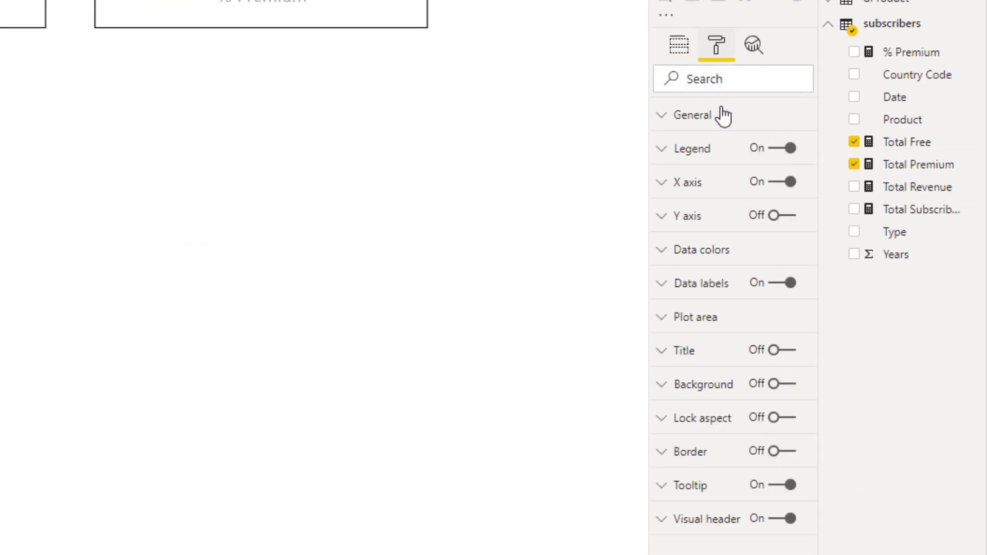
{"action": "left_click", "coordinate": [662, 255]}
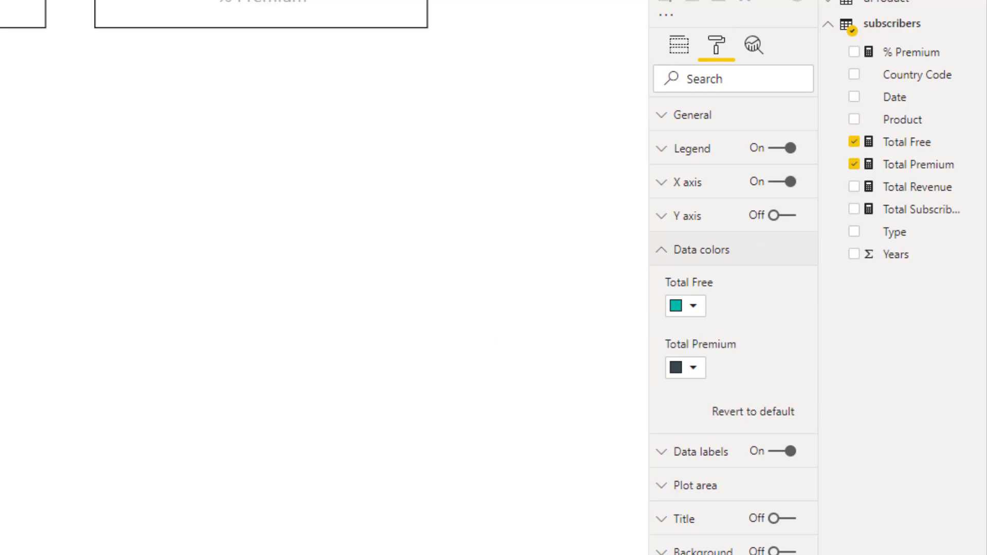
{"action": "left_click", "coordinate": [692, 310]}
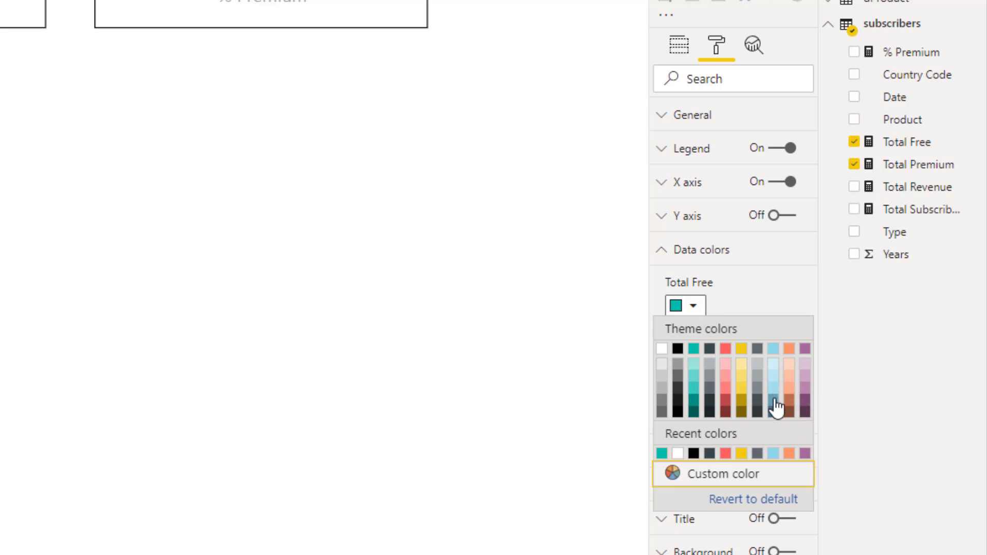
{"action": "left_click", "coordinate": [774, 402]}
{"action": "left_click", "coordinate": [693, 371]}
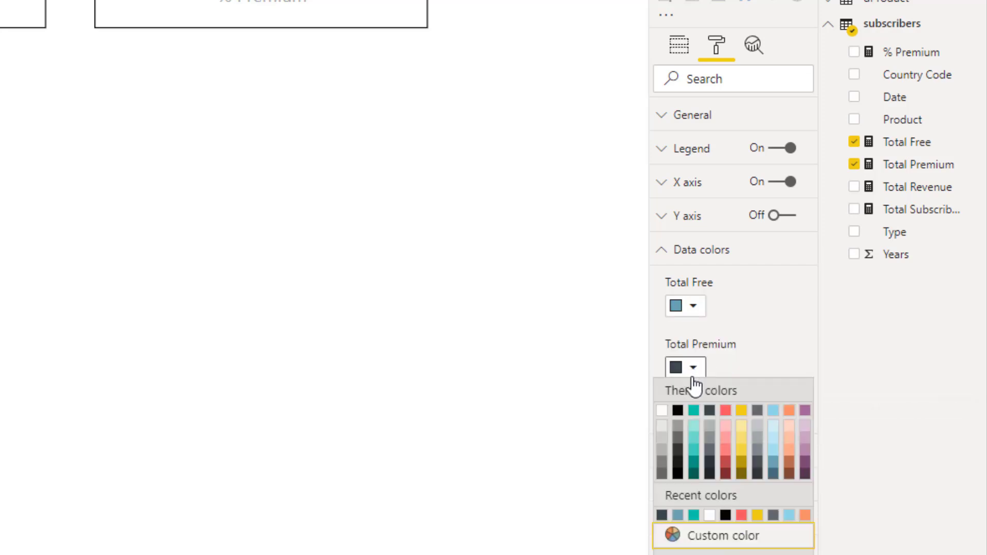
{"action": "left_click", "coordinate": [770, 444]}
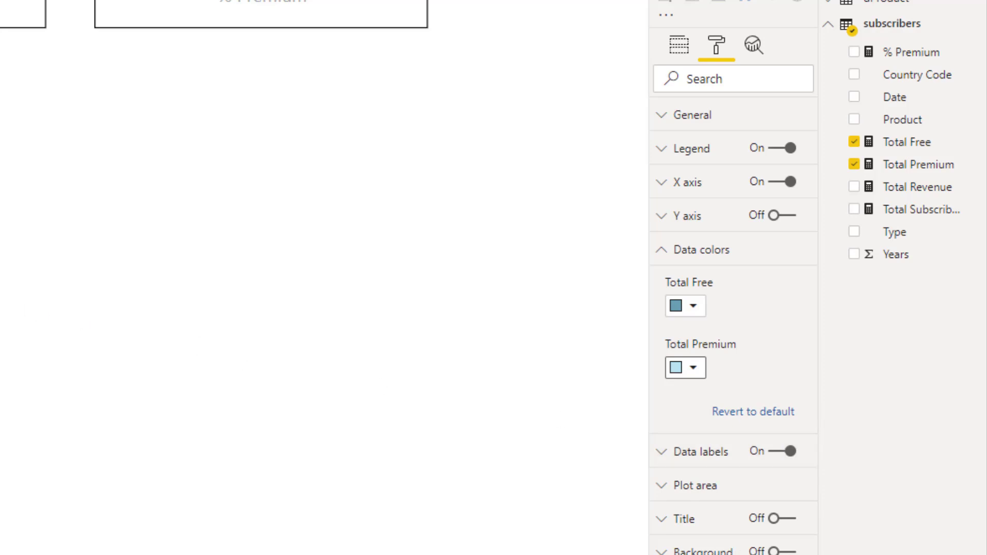
{"action": "left_click", "coordinate": [783, 423]}
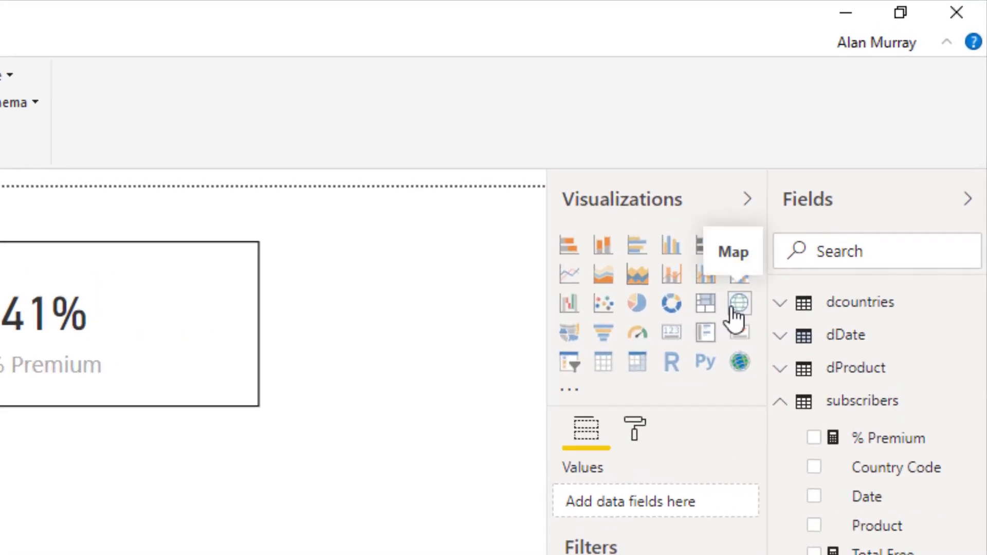
Add a map visual beside the column chart, aligned with the Total Subscribers card's left edge, and enlarge it.
{"action": "left_click", "coordinate": [736, 311]}
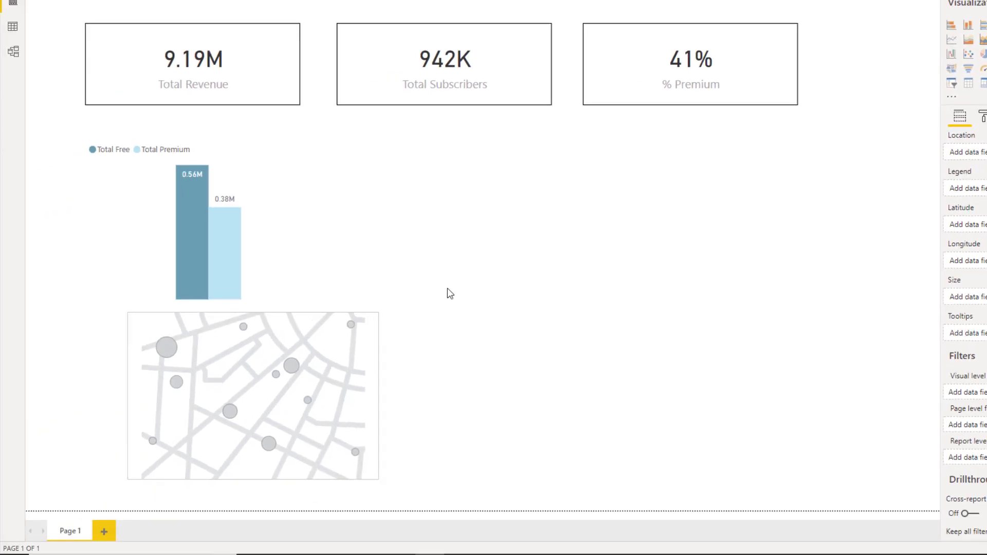
{"action": "left_click_drag", "start_coordinate": [339, 324], "coordinate": [549, 153]}
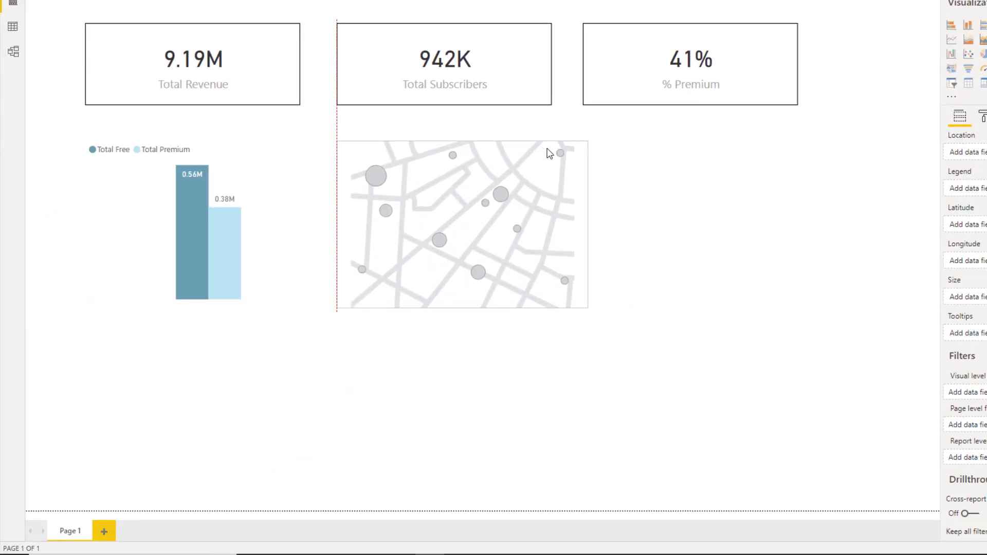
{"action": "left_click_drag", "start_coordinate": [586, 308], "coordinate": [714, 339]}
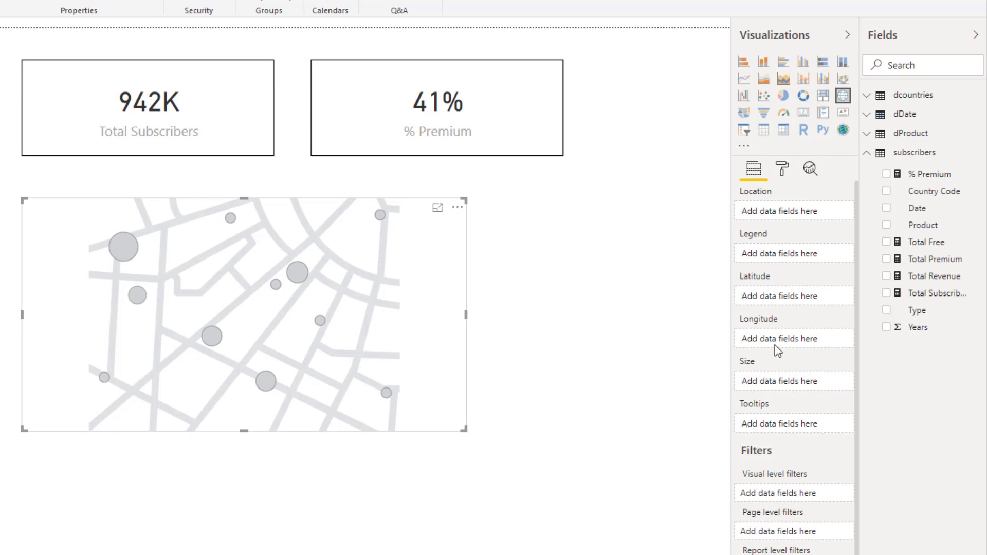
Set Country from dcountries as the map's location and Total Subscribers as its bubble size.
{"action": "left_click", "coordinate": [901, 98]}
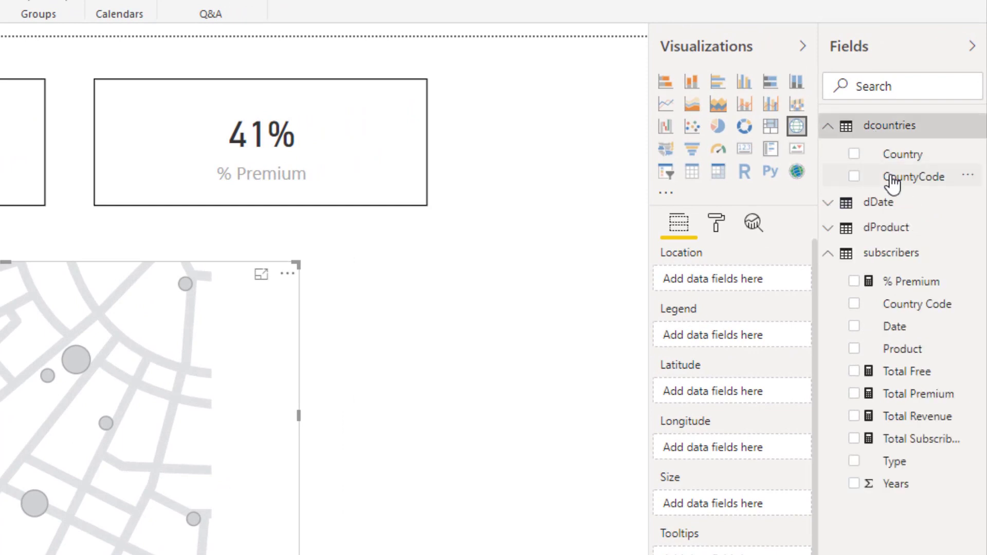
{"action": "left_click_drag", "start_coordinate": [903, 156], "coordinate": [727, 294]}
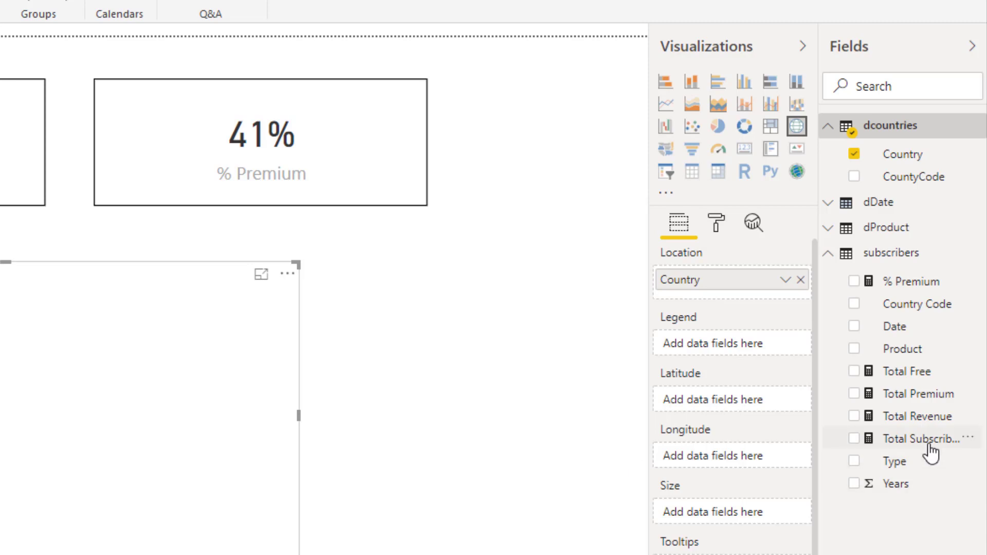
{"action": "left_click_drag", "start_coordinate": [922, 450], "coordinate": [755, 520]}
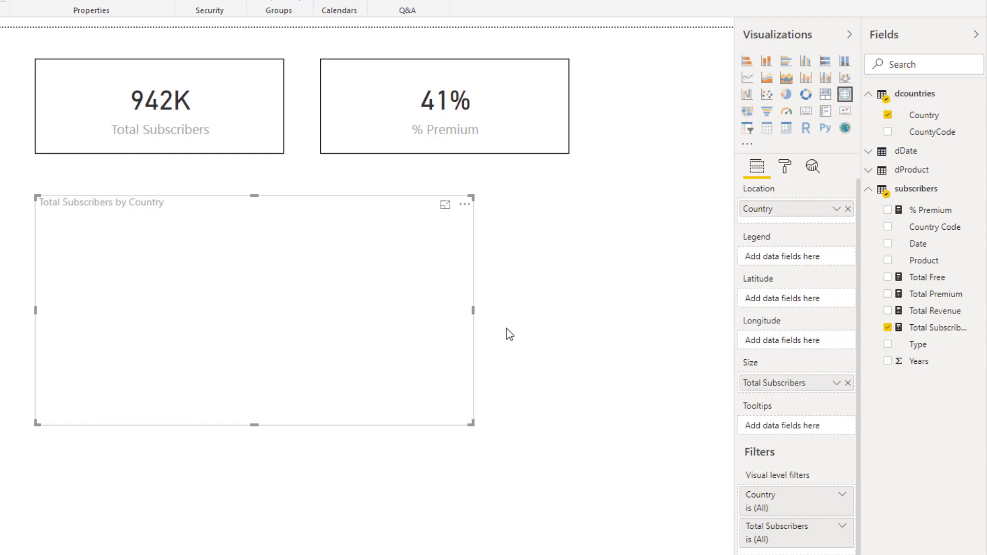
{"action": "left_click", "coordinate": [630, 292]}
{"action": "left_click", "coordinate": [312, 311]}
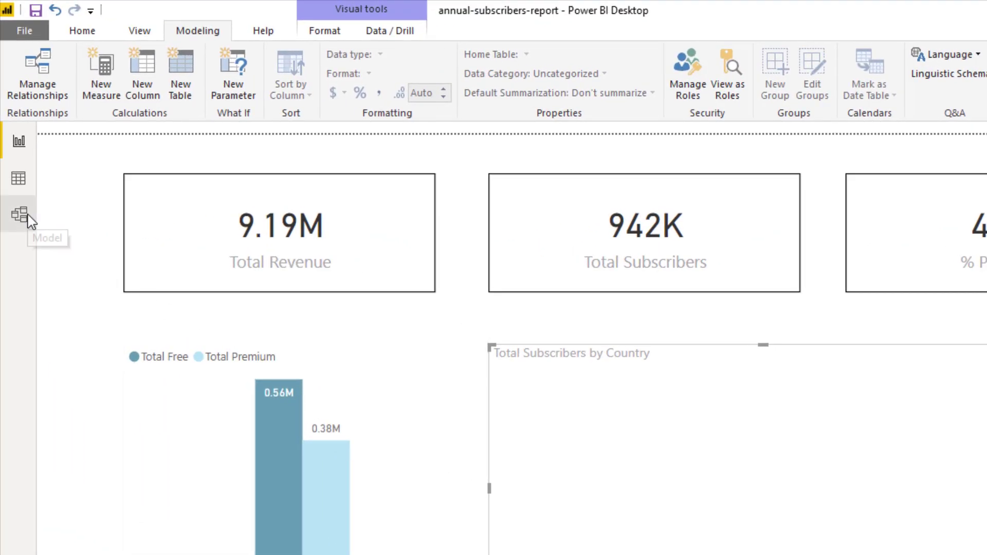
Edit the relationship between subscribers and dcountries in the model so it joins Country Code to CountyCode.
{"action": "left_click", "coordinate": [29, 218]}
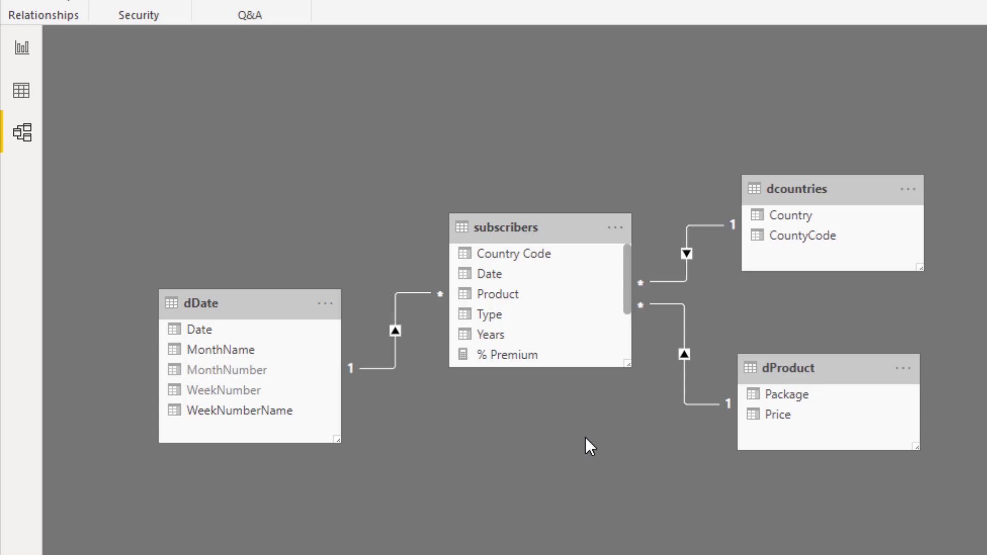
{"action": "double_click", "coordinate": [685, 274]}
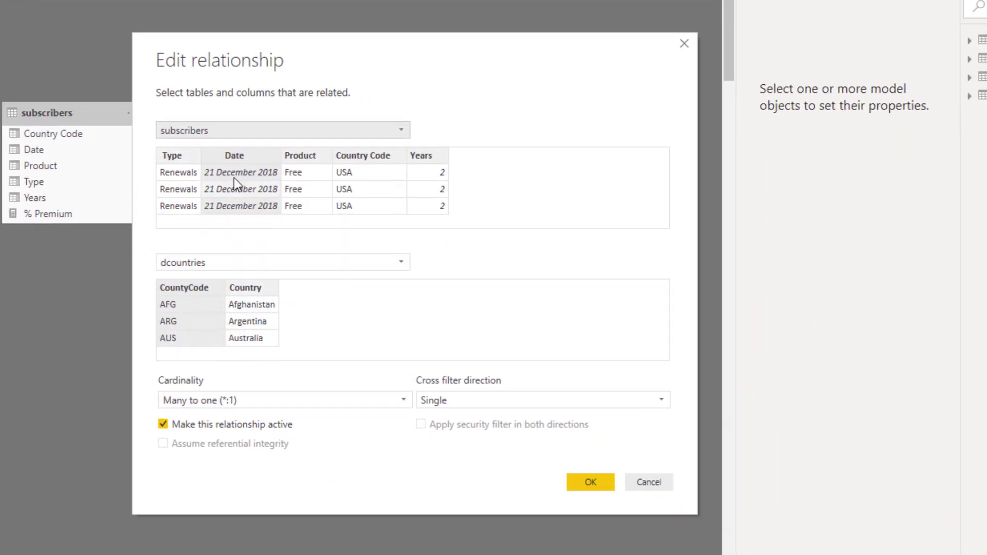
{"action": "left_click", "coordinate": [365, 157]}
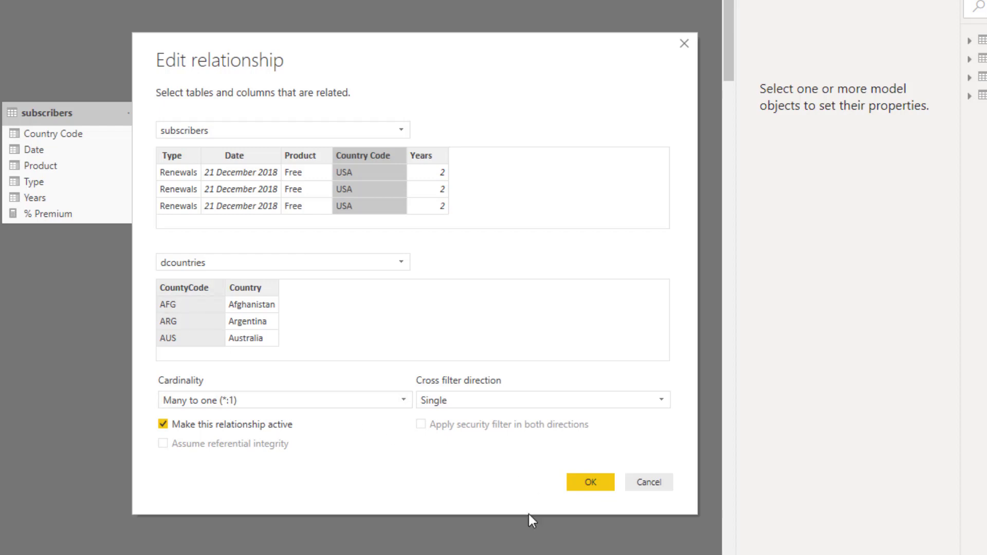
{"action": "left_click", "coordinate": [590, 482]}
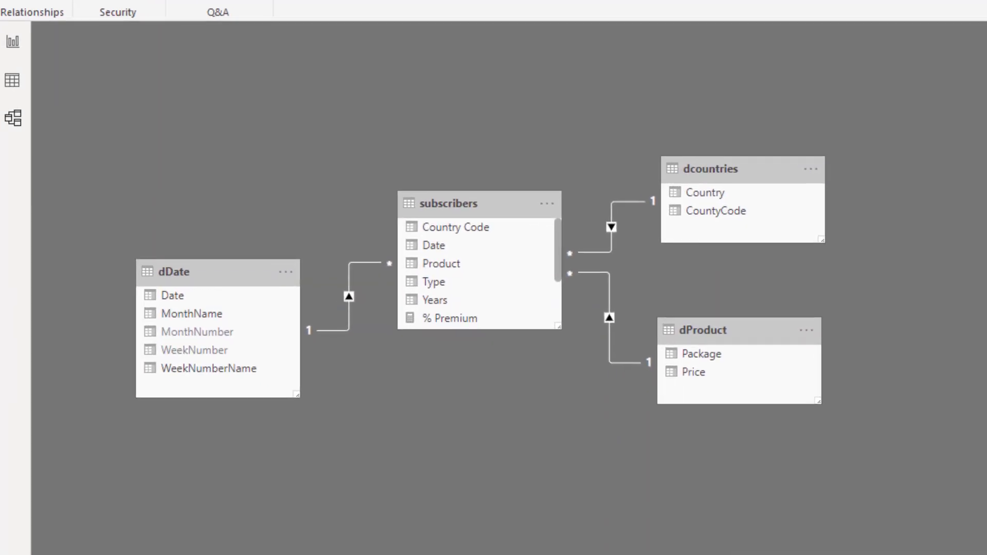
Replace the blank map on the report page with a new map visual beside the column chart, below the Total Subscribers card.
{"action": "left_click", "coordinate": [19, 43]}
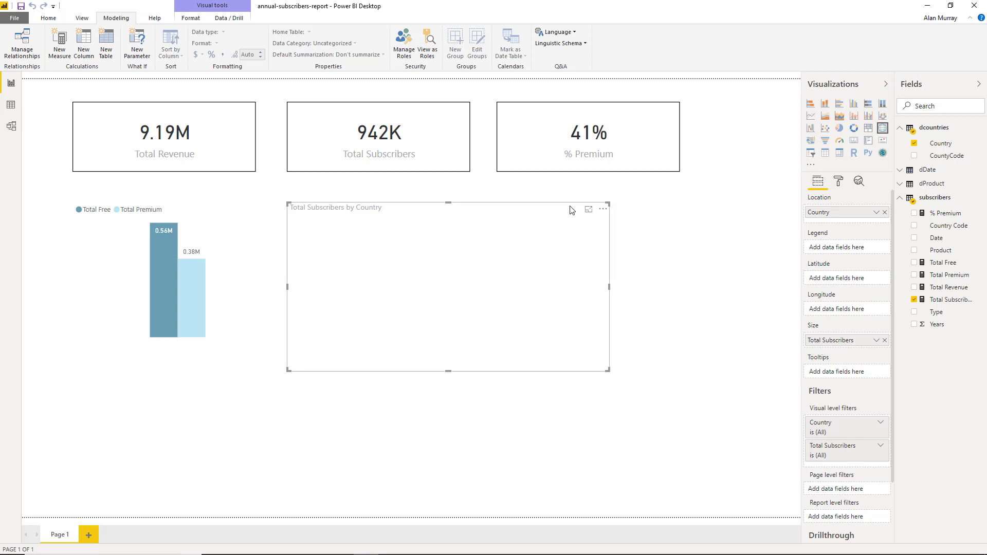
{"action": "key", "text": "Delete"}
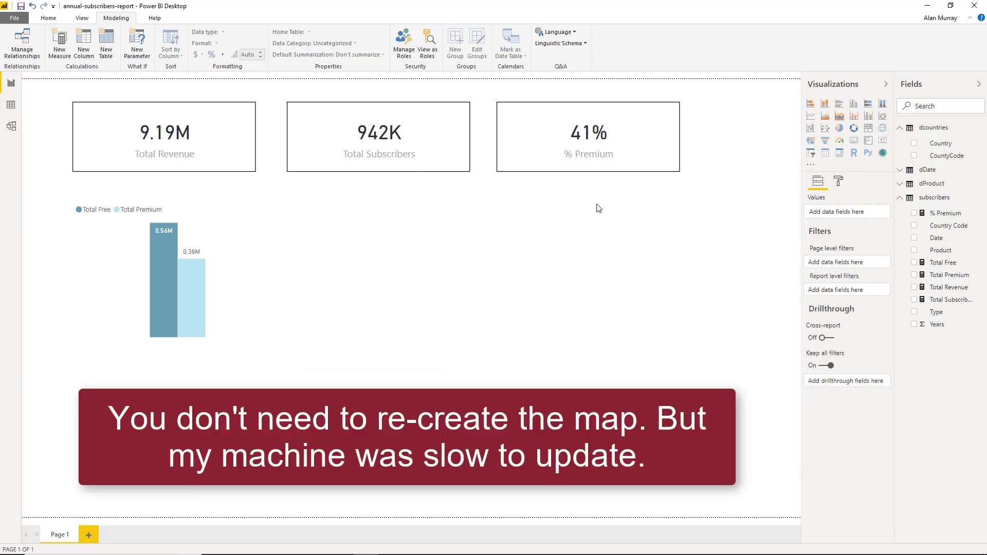
{"action": "left_click", "coordinate": [883, 132]}
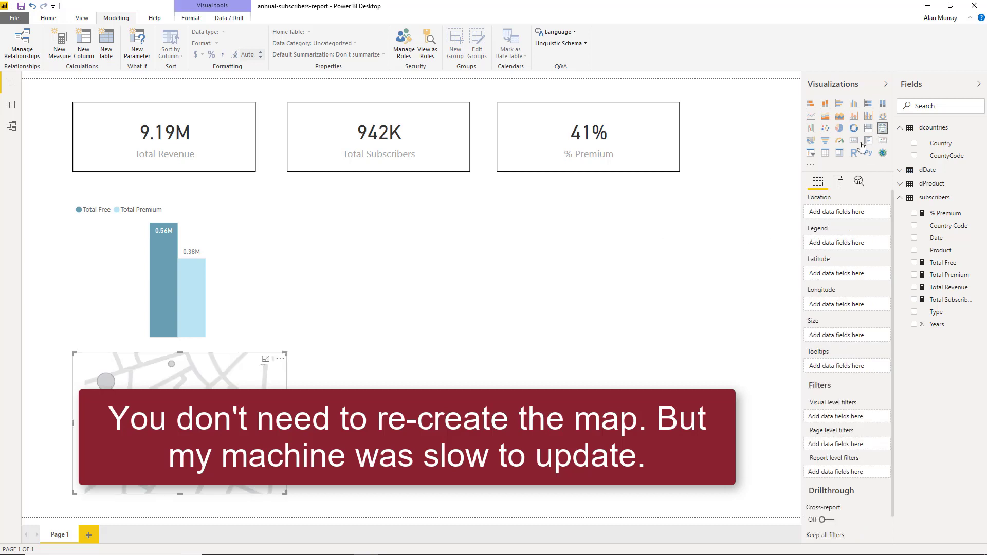
{"action": "left_click_drag", "start_coordinate": [246, 357], "coordinate": [461, 205]}
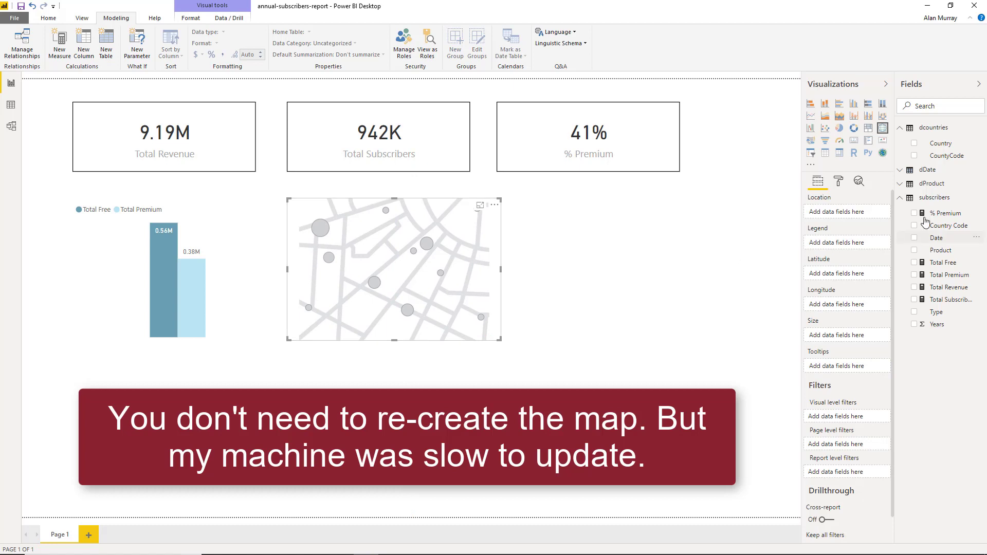
Set Country as the new map's location and Total Subscribers as its bubble size, and widen it to the % Premium card's right edge.
{"action": "left_click_drag", "start_coordinate": [940, 145], "coordinate": [853, 218]}
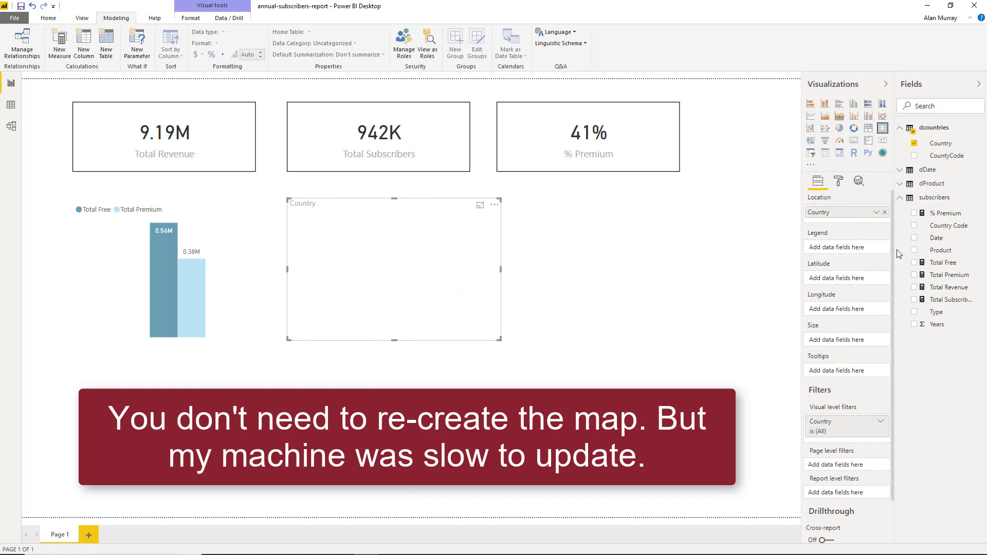
{"action": "left_click_drag", "start_coordinate": [948, 299], "coordinate": [846, 345]}
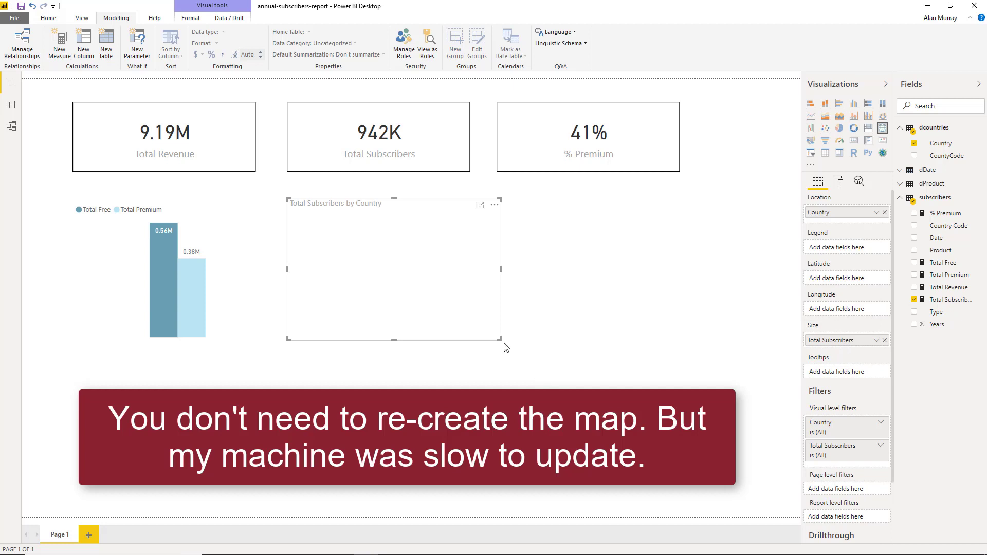
{"action": "left_click_drag", "start_coordinate": [499, 337], "coordinate": [680, 349]}
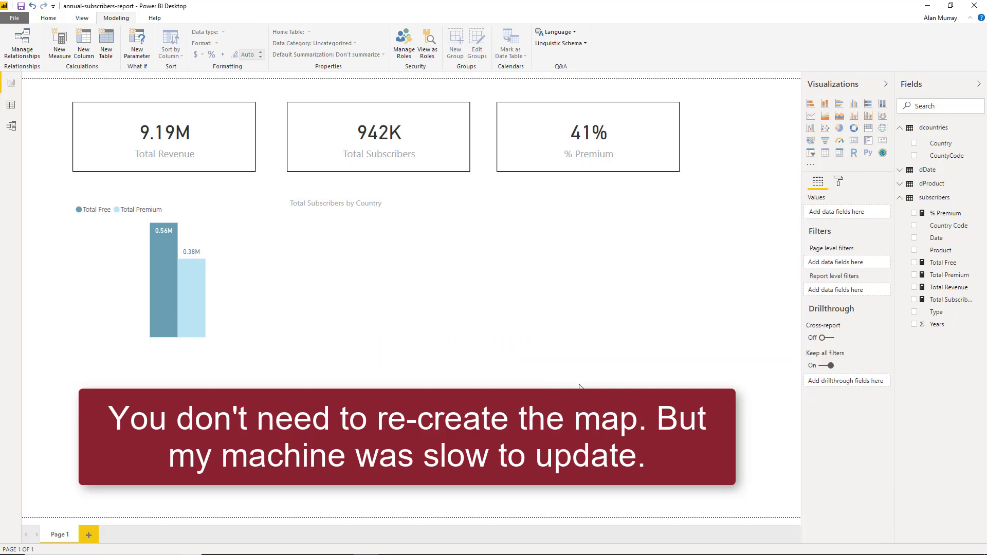
{"action": "left_click", "coordinate": [548, 263]}
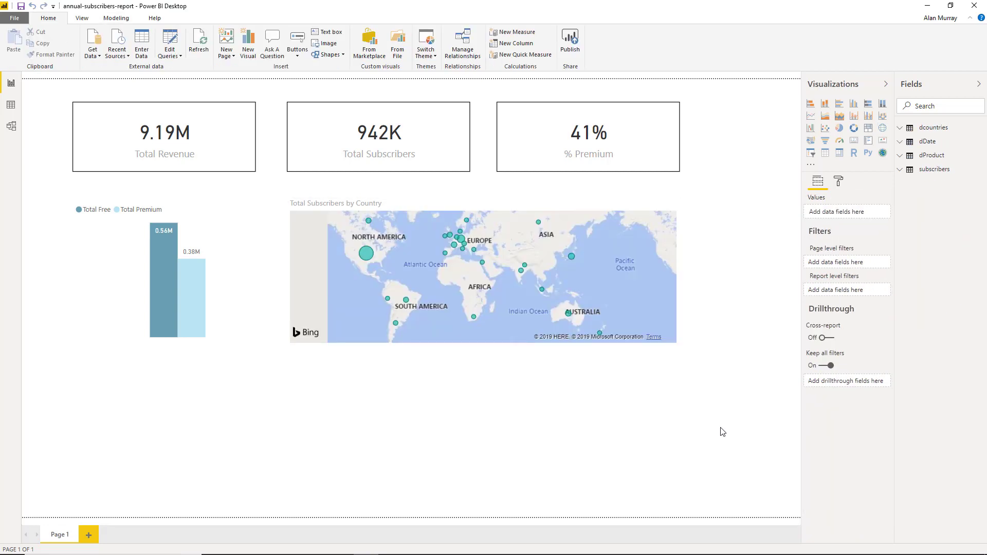
Turn off the map's title and make the map visual taller by extending its lower edge.
{"action": "left_click", "coordinate": [399, 206]}
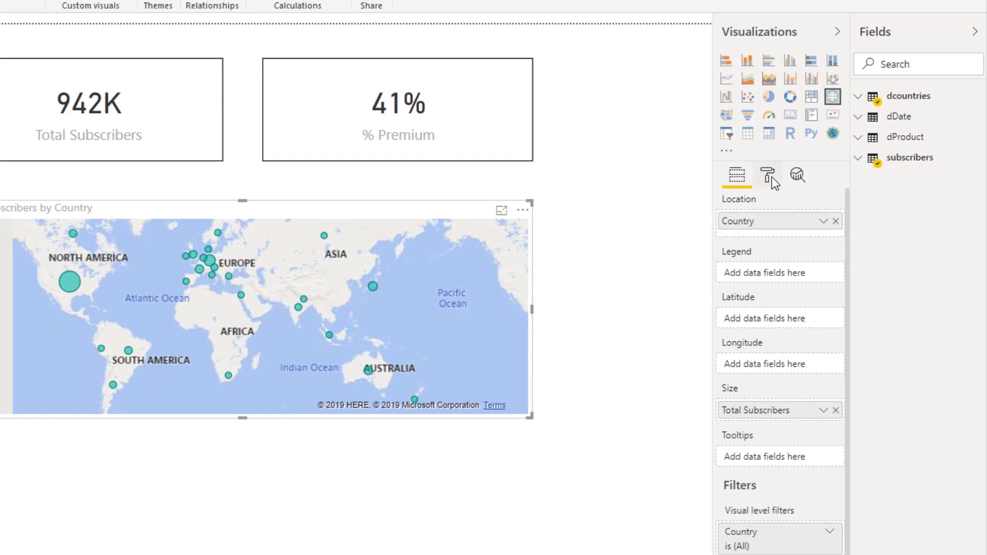
{"action": "left_click", "coordinate": [771, 175]}
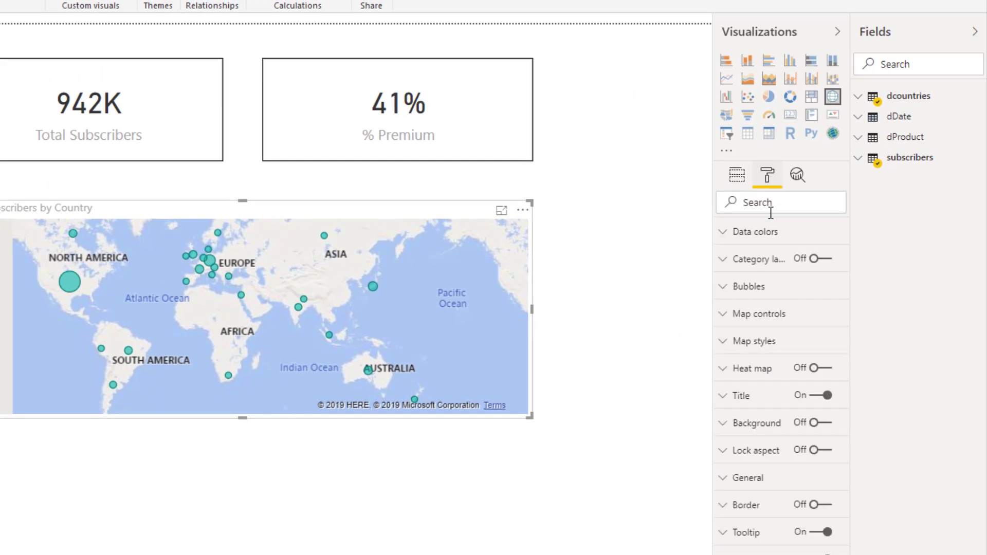
{"action": "left_click", "coordinate": [822, 395]}
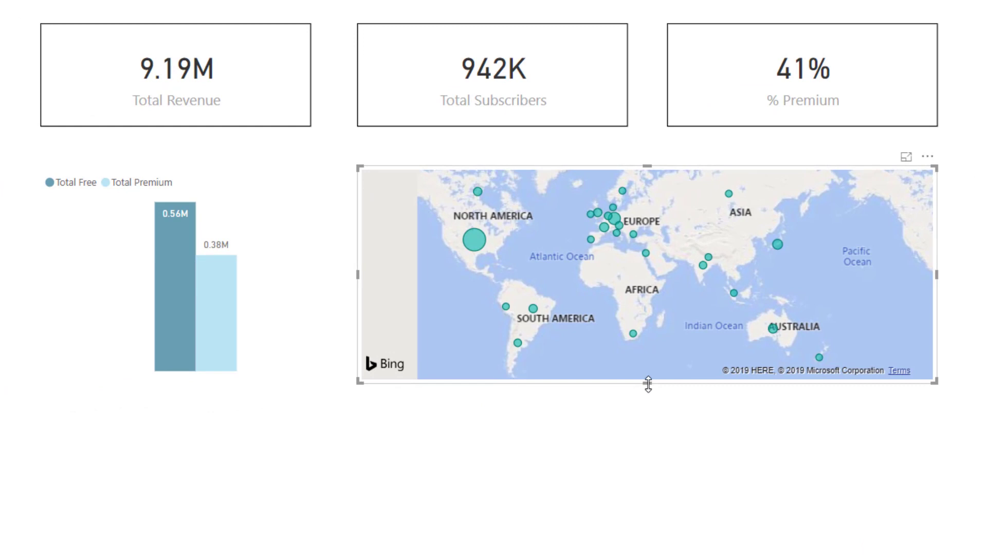
{"action": "left_click_drag", "start_coordinate": [648, 385], "coordinate": [650, 445]}
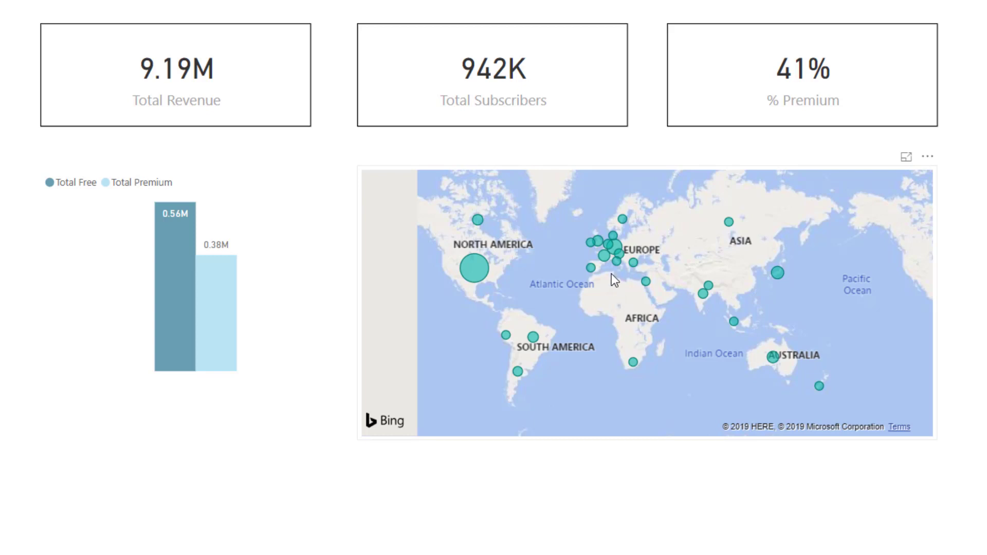
Examine the subscriber bubbles across Europe and North America at closer zoom on the map.
{"action": "scroll", "coordinate": [612, 274], "scroll_direction": "up", "scroll_amount": 5}
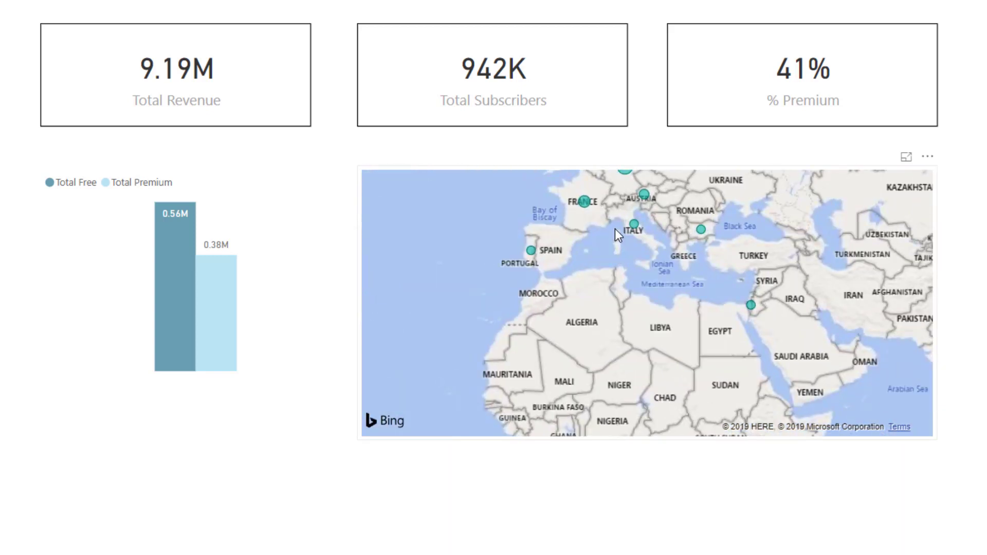
{"action": "left_click_drag", "start_coordinate": [611, 220], "coordinate": [578, 324]}
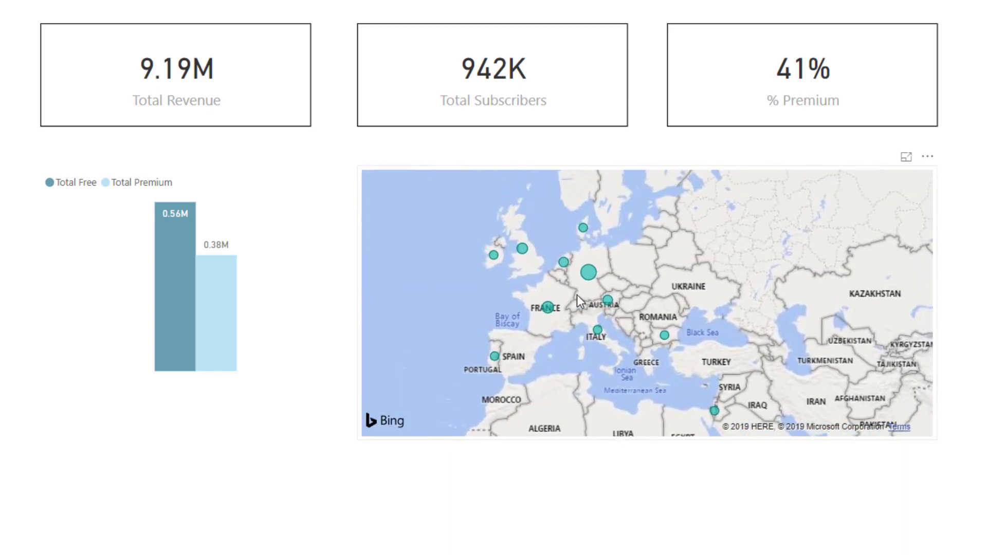
{"action": "mouse_move", "coordinate": [590, 282]}
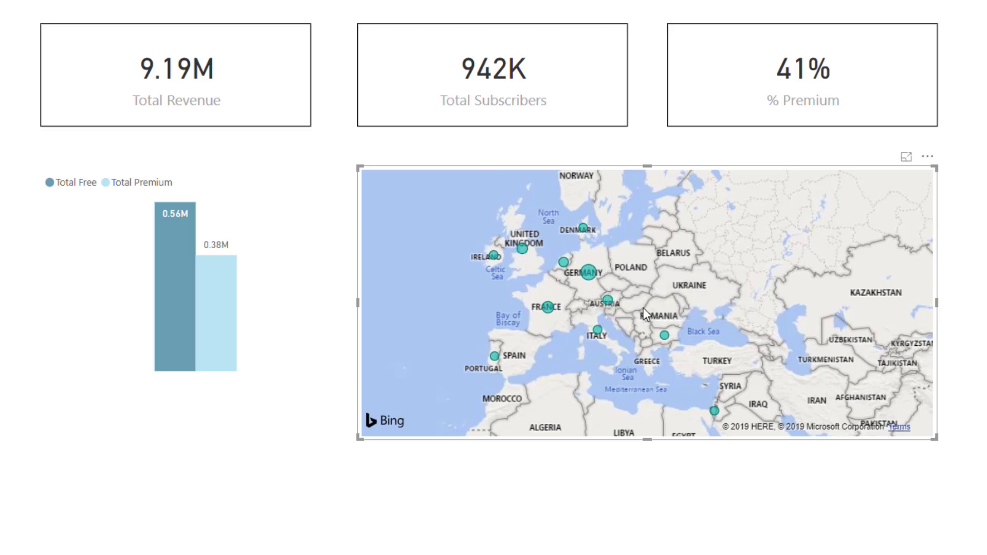
{"action": "left_click_drag", "start_coordinate": [692, 360], "coordinate": [778, 279]}
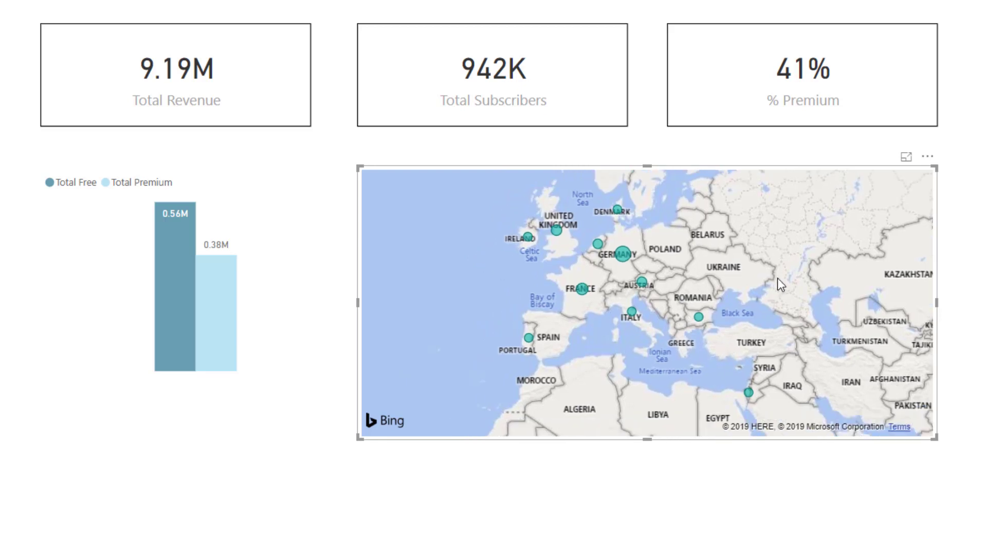
{"action": "mouse_move", "coordinate": [541, 279]}
{"action": "left_mouse_down"}
{"action": "mouse_move", "coordinate": [779, 252]}
{"action": "mouse_move", "coordinate": [788, 326]}
{"action": "left_mouse_up"}
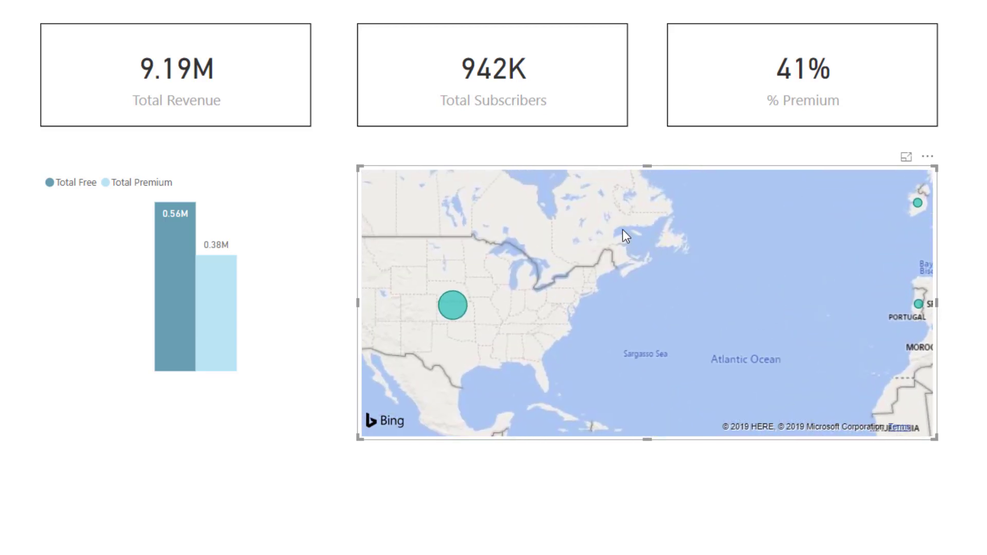
{"action": "mouse_move", "coordinate": [623, 236]}
{"action": "left_mouse_down"}
{"action": "mouse_move", "coordinate": [699, 379]}
{"action": "mouse_move", "coordinate": [586, 243]}
{"action": "left_mouse_up"}
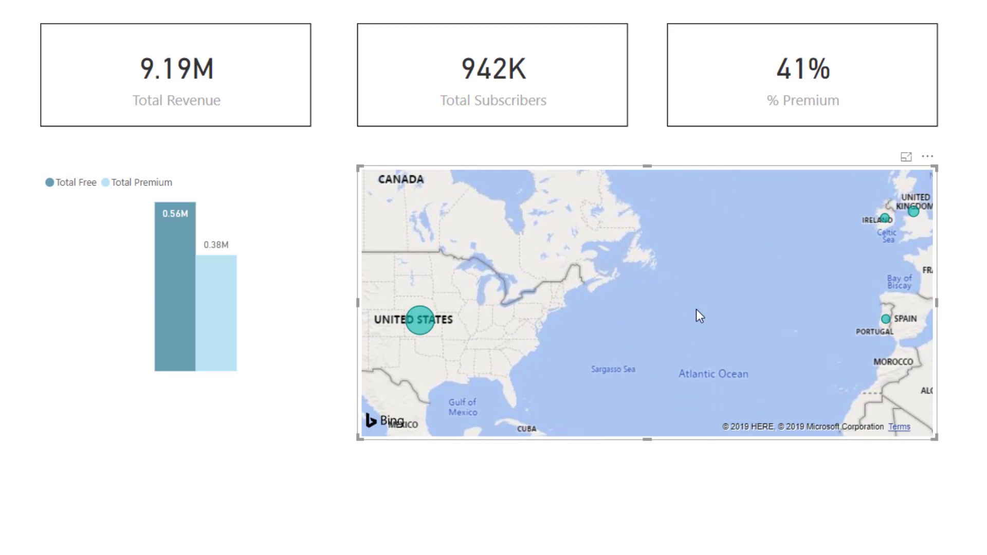
{"action": "scroll", "coordinate": [696, 310], "scroll_direction": "down", "scroll_amount": 2}
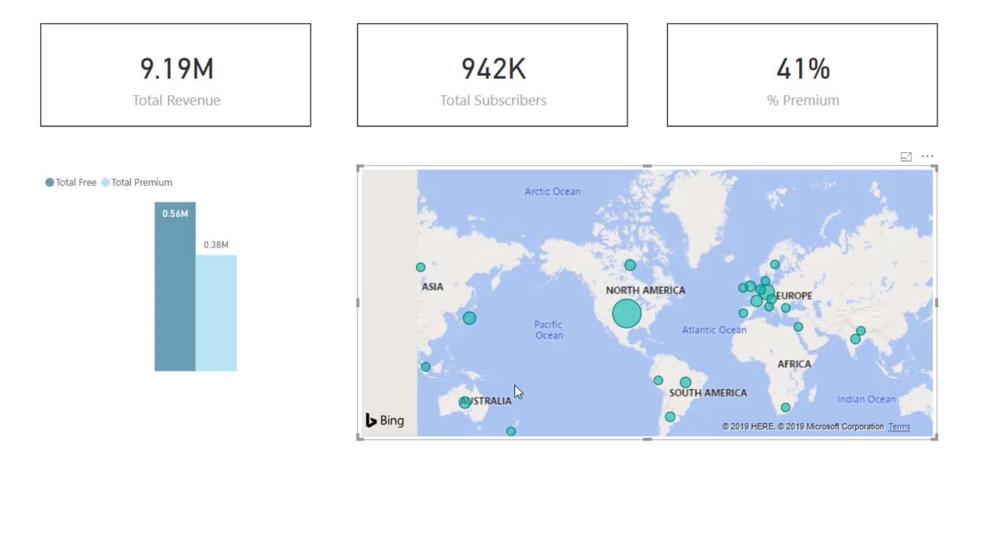
Narrow the map visual and realign it with the left edge of the Total Subscribers card.
{"action": "left_click_drag", "start_coordinate": [357, 305], "coordinate": [461, 306]}
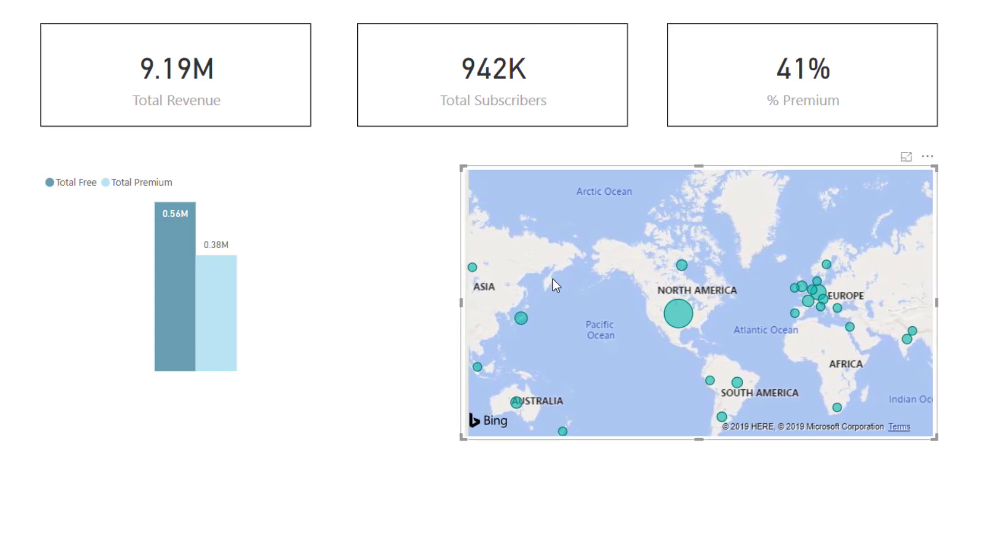
{"action": "left_click_drag", "start_coordinate": [553, 278], "coordinate": [627, 282]}
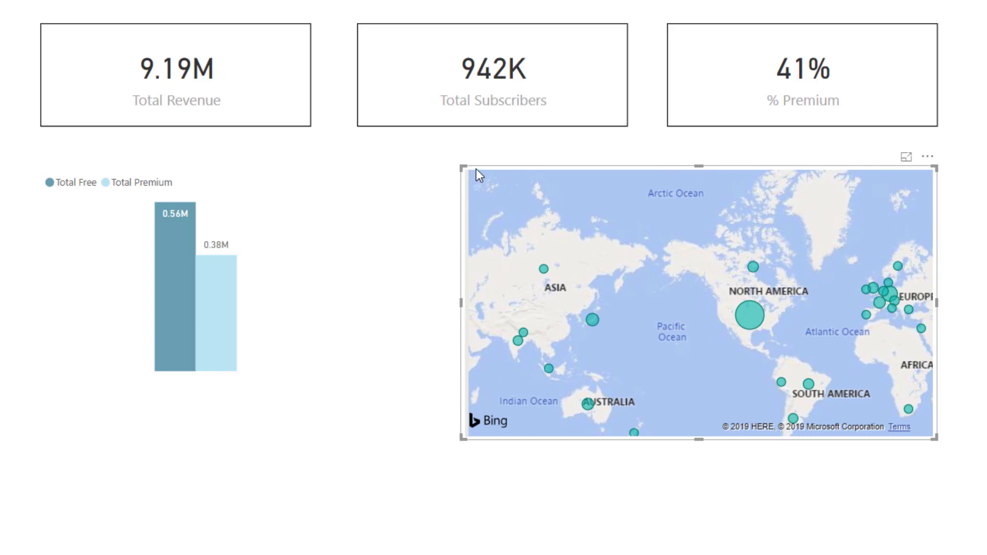
{"action": "left_click_drag", "start_coordinate": [476, 169], "coordinate": [370, 172]}
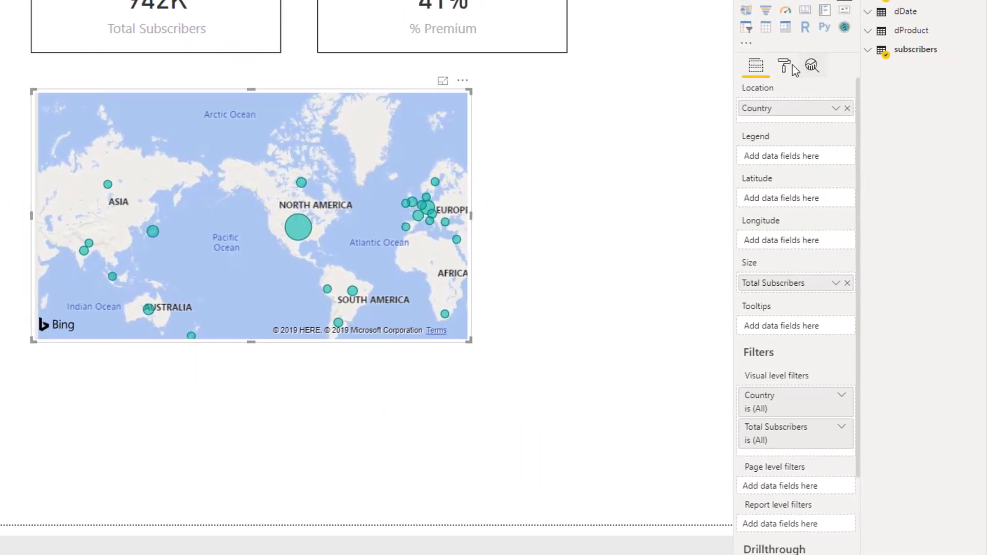
Set the map's bubble size to 1 and open its data color settings.
{"action": "left_click", "coordinate": [789, 65]}
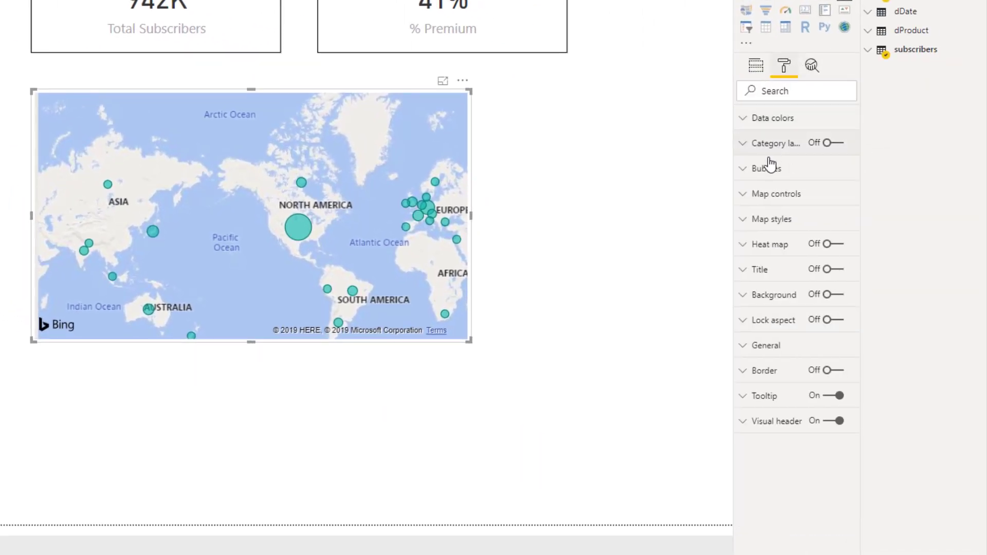
{"action": "left_click", "coordinate": [743, 170]}
{"action": "mouse_move", "coordinate": [797, 215]}
{"action": "left_mouse_down"}
{"action": "mouse_move", "coordinate": [817, 213]}
{"action": "mouse_move", "coordinate": [786, 215]}
{"action": "mouse_move", "coordinate": [795, 215]}
{"action": "left_mouse_up"}
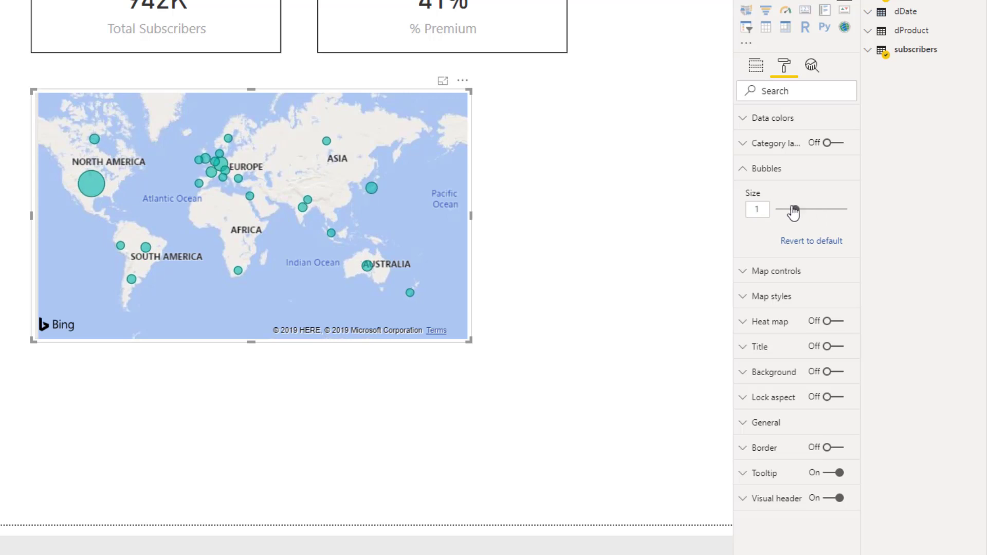
{"action": "left_click", "coordinate": [747, 169]}
{"action": "left_click", "coordinate": [745, 116]}
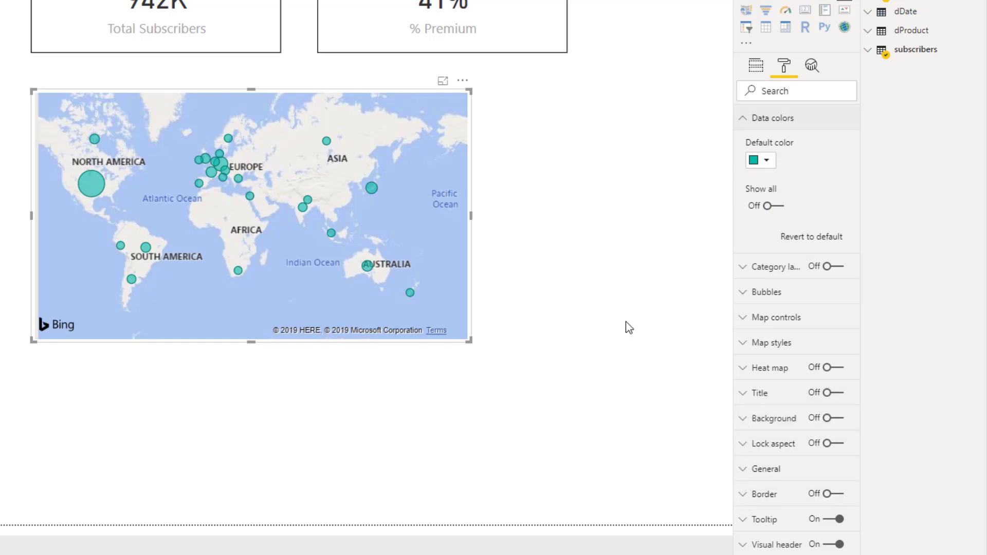
Add Total Free, Total Premium and Total Revenue from the subscribers table to the map's tooltips.
{"action": "left_click", "coordinate": [757, 68]}
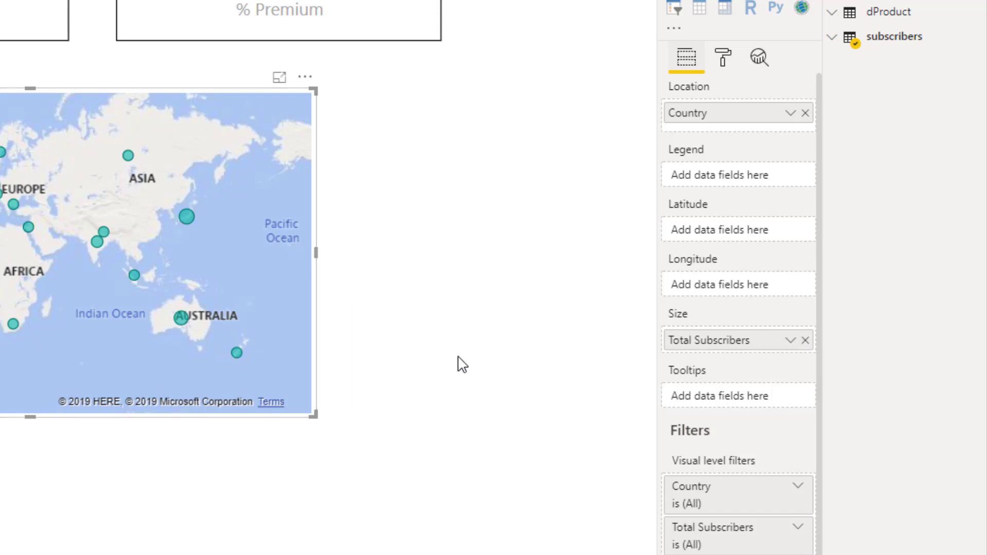
{"action": "left_click", "coordinate": [831, 37]}
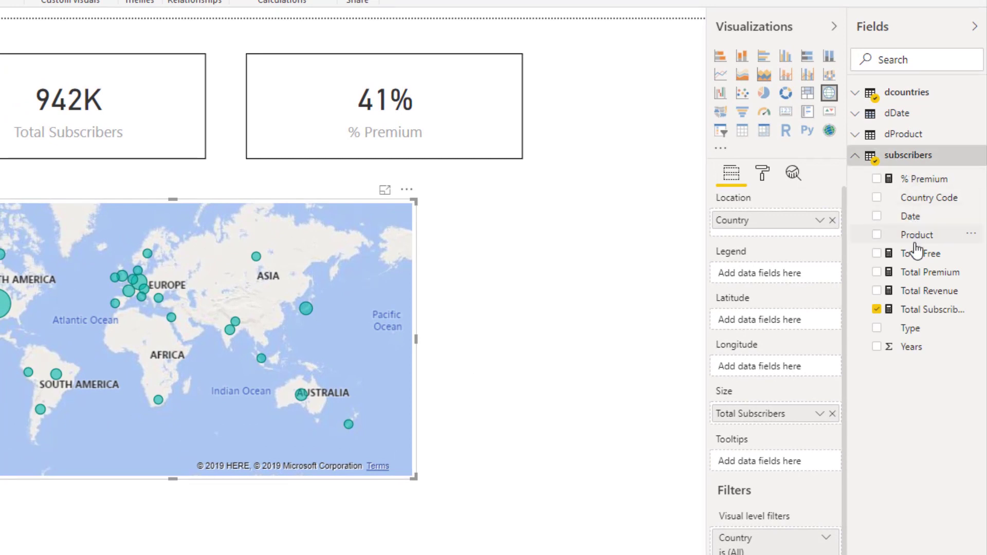
{"action": "left_click_drag", "start_coordinate": [916, 257], "coordinate": [774, 463]}
{"action": "left_click_drag", "start_coordinate": [914, 276], "coordinate": [777, 471]}
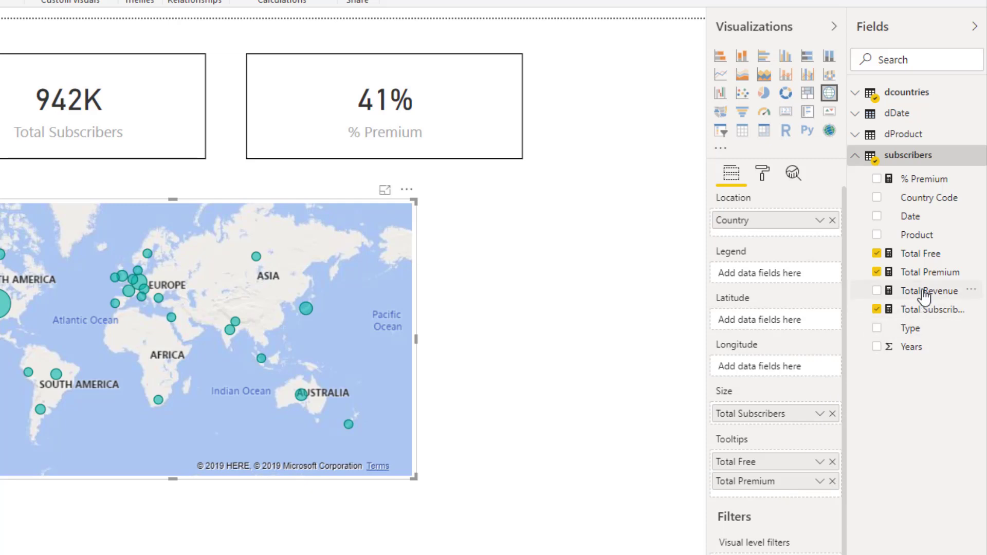
{"action": "left_click_drag", "start_coordinate": [920, 292], "coordinate": [782, 492]}
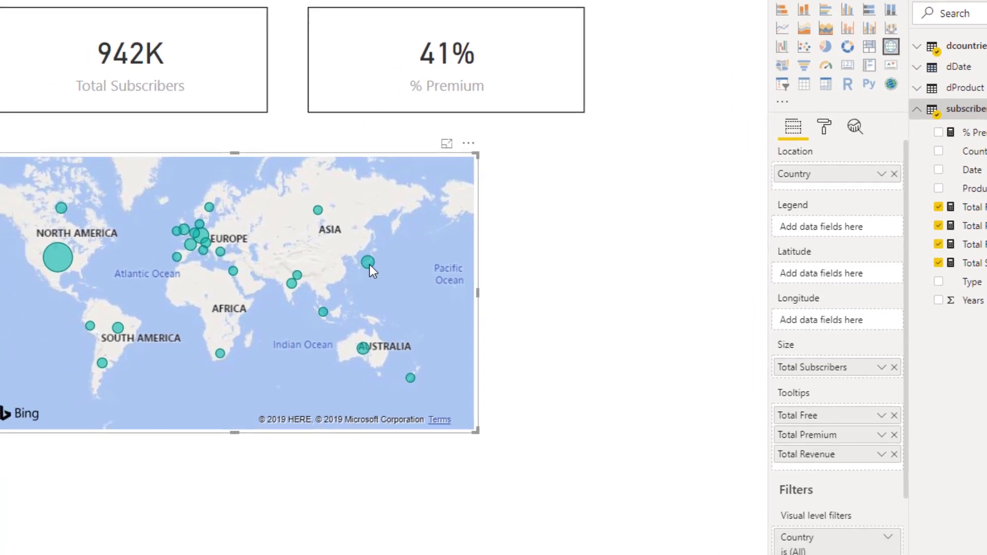
Examine the map's tooltips for several countries, including Japan, the United States and South Africa.
{"action": "mouse_move", "coordinate": [306, 308]}
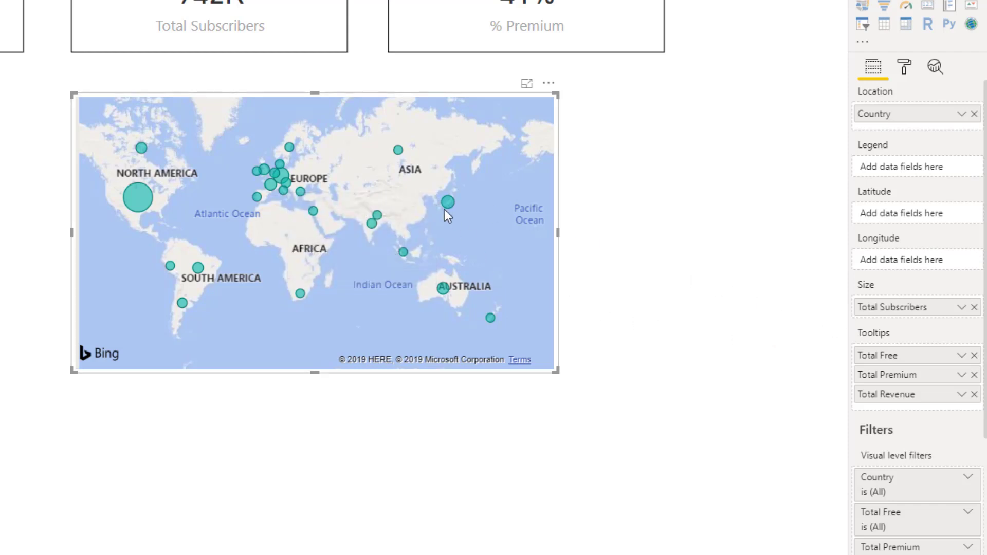
{"action": "mouse_move", "coordinate": [445, 202]}
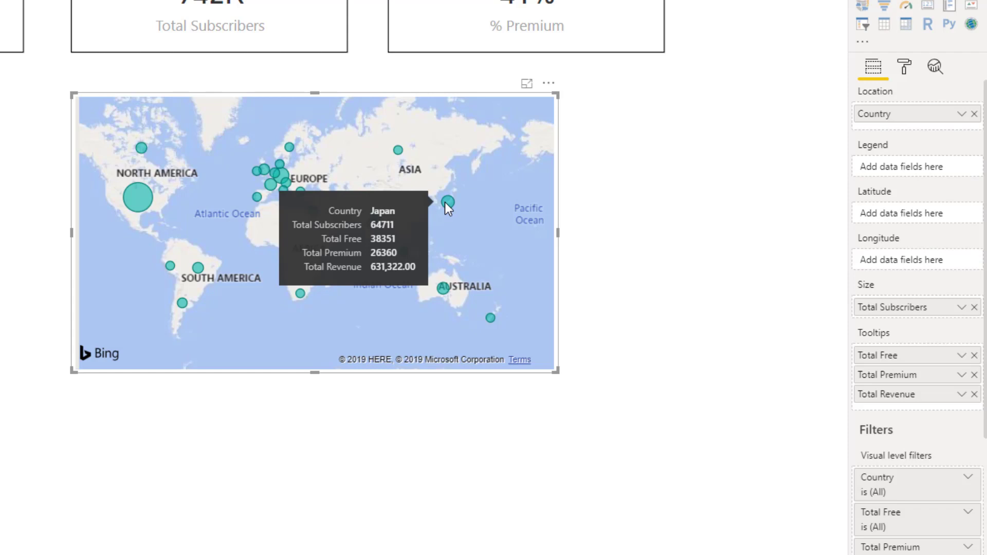
{"action": "mouse_move", "coordinate": [131, 202]}
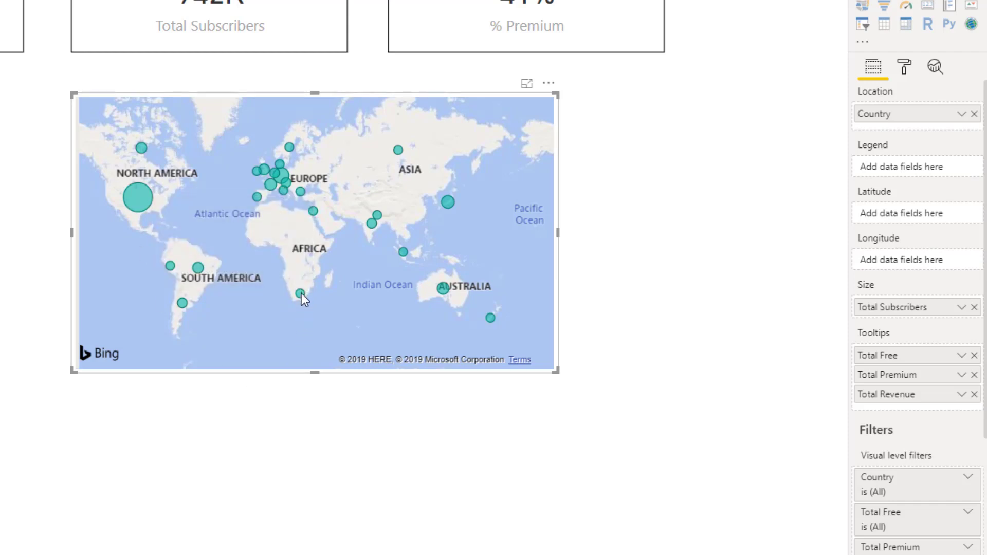
{"action": "mouse_move", "coordinate": [301, 294]}
{"action": "mouse_move", "coordinate": [279, 164]}
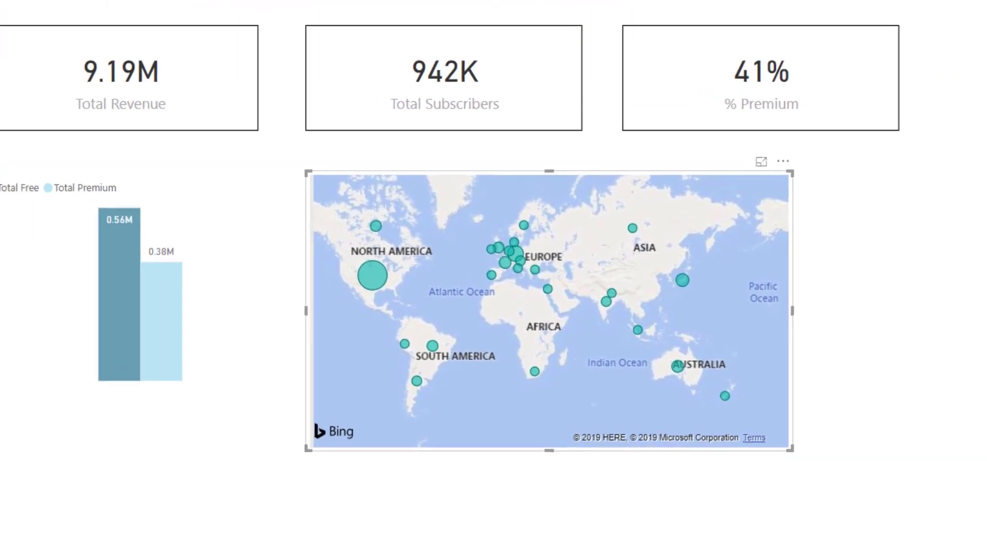
Filter the report by the Australia, southeast Europe, United States, Ireland and Scandinavia map bubbles in turn to examine the cards and column chart.
{"action": "left_click", "coordinate": [746, 390]}
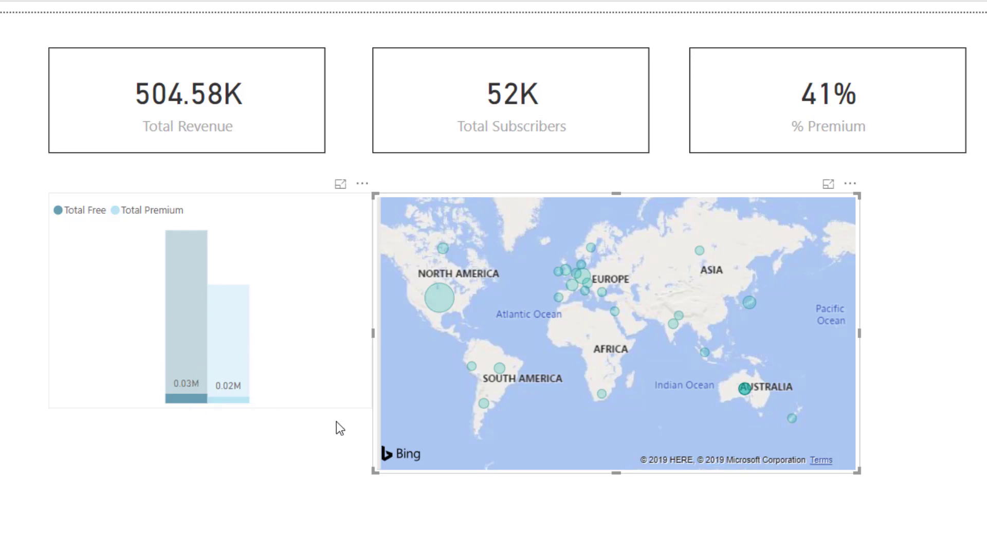
{"action": "left_click", "coordinate": [602, 292]}
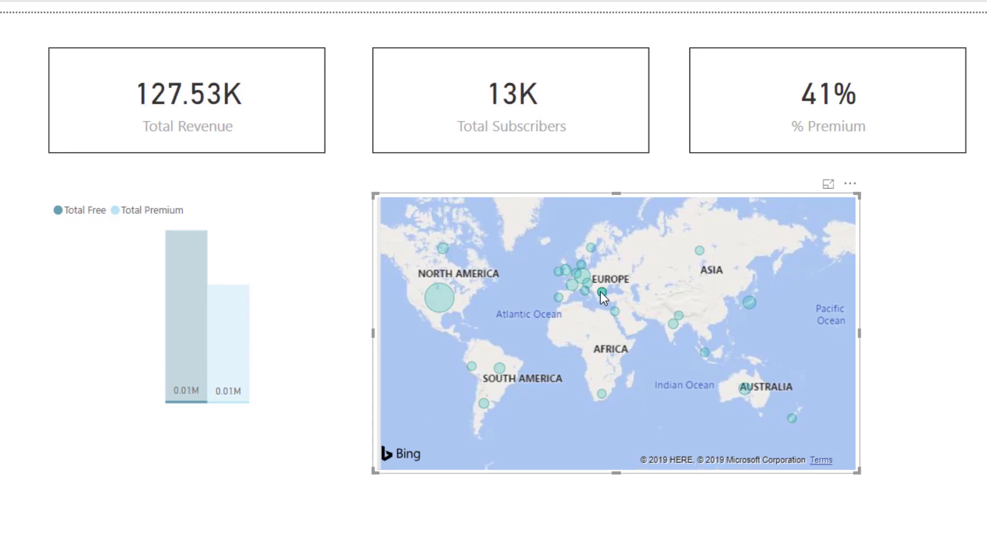
{"action": "mouse_move", "coordinate": [602, 291]}
{"action": "left_click", "coordinate": [432, 302]}
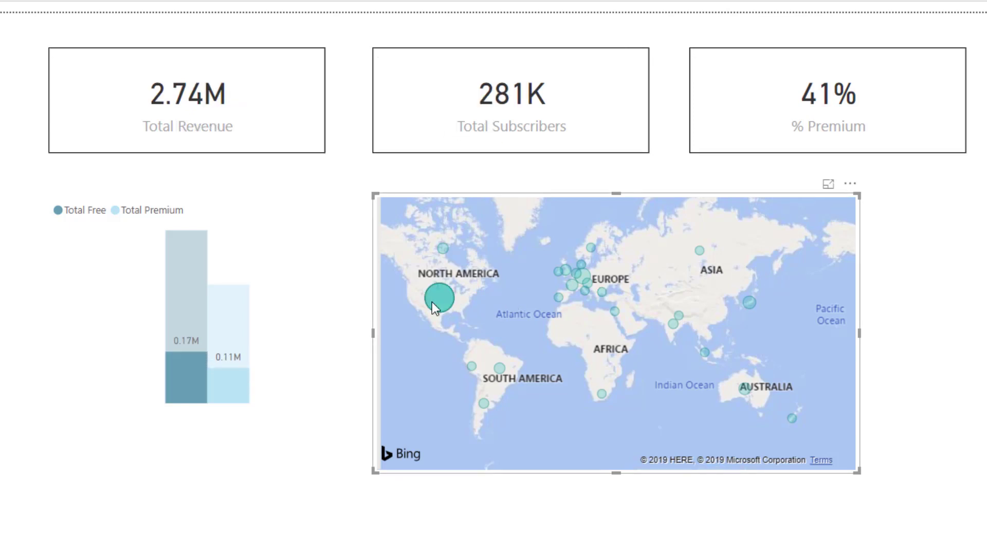
{"action": "left_click", "coordinate": [559, 270]}
{"action": "left_click", "coordinate": [589, 246]}
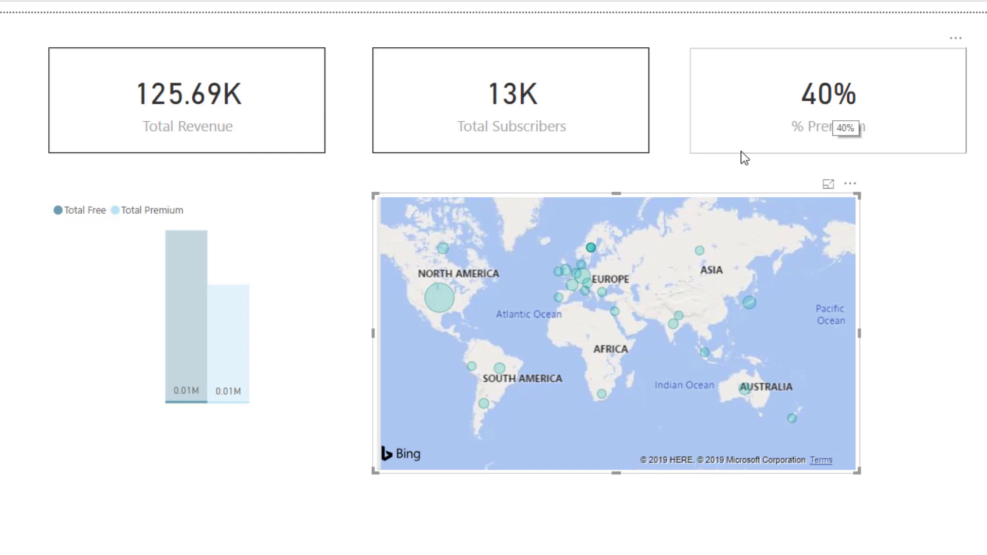
{"action": "mouse_move", "coordinate": [591, 248]}
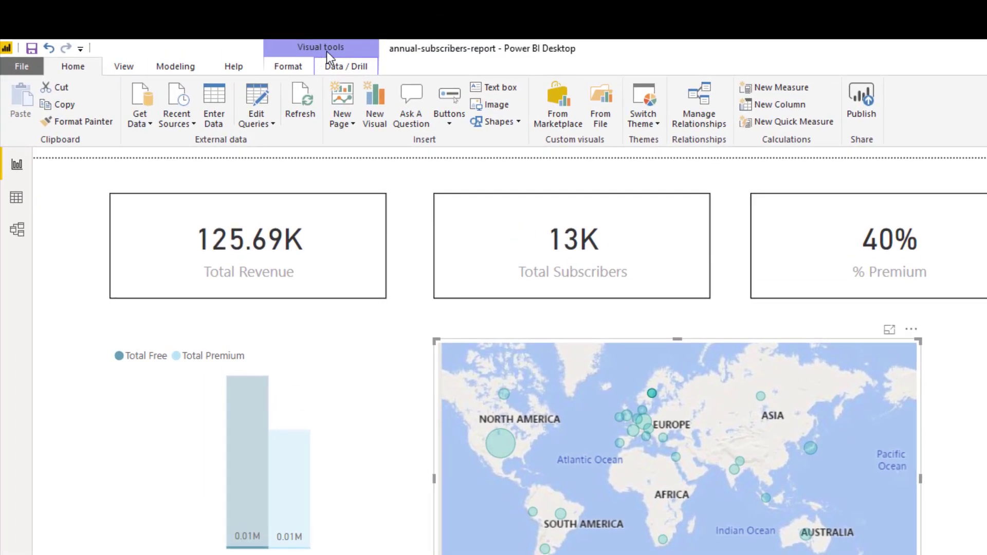
Edit the map's interactions so that selecting a country filters the Free versus Premium column chart instead of highlighting it.
{"action": "left_click", "coordinate": [296, 65]}
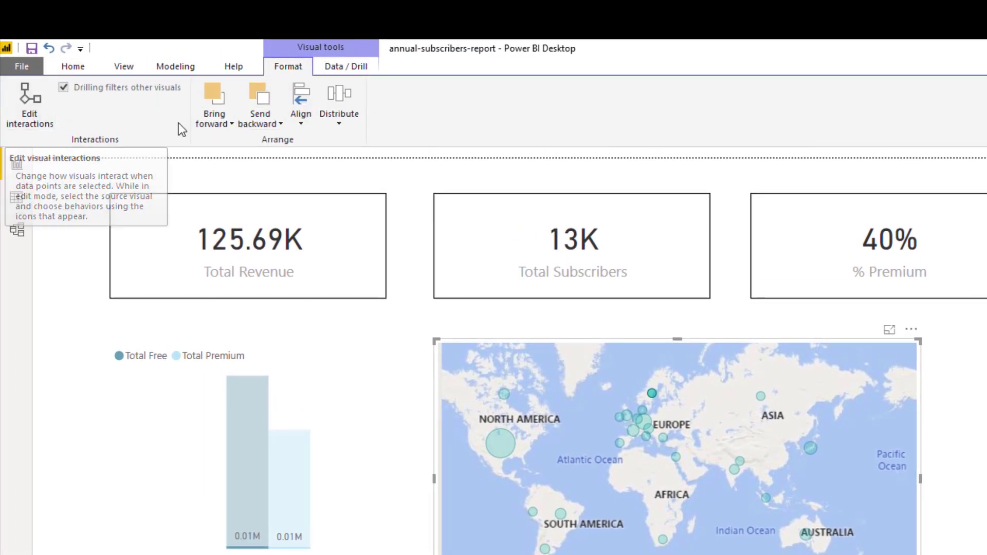
{"action": "left_click", "coordinate": [36, 119]}
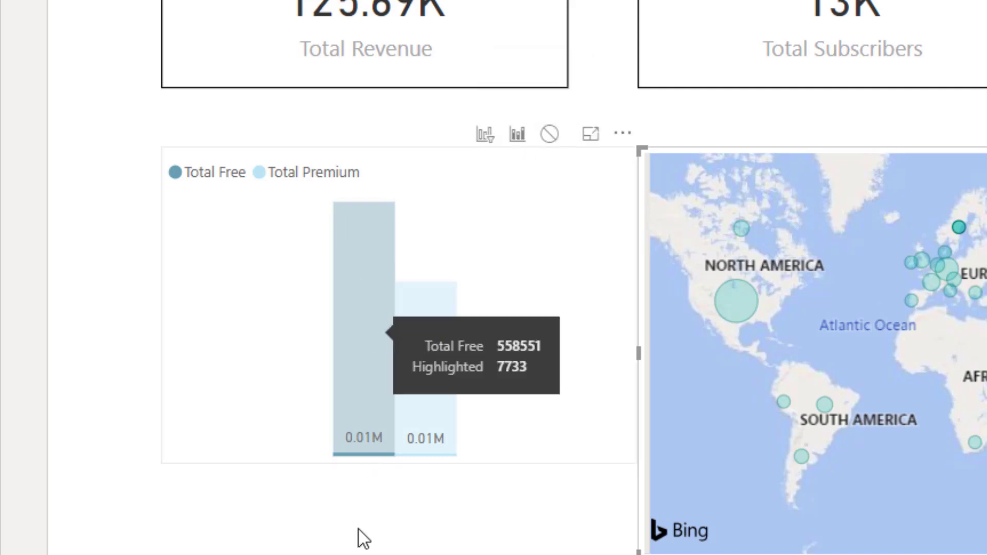
{"action": "left_click", "coordinate": [484, 136]}
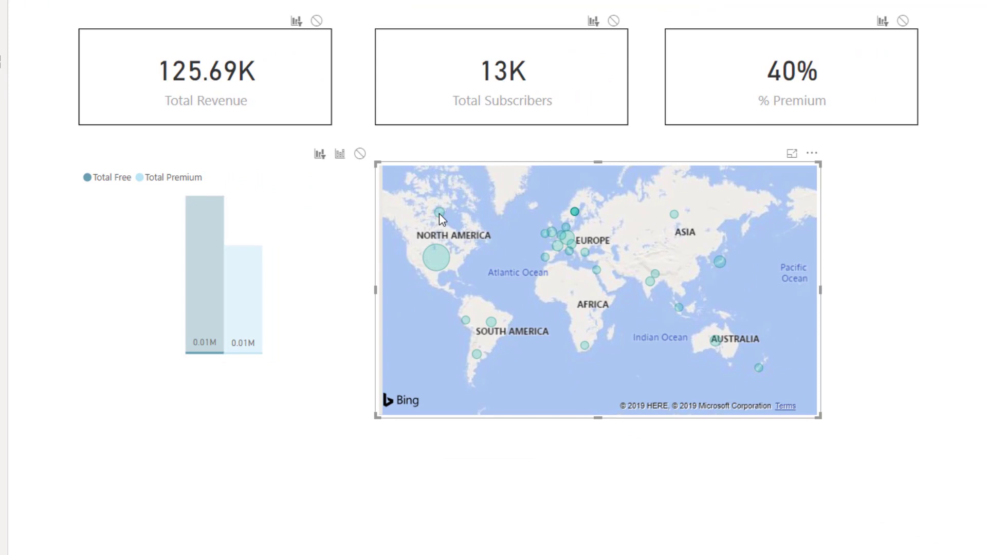
Check the column chart's filtering by selecting the Canada, Russia and Brazil map bubbles in turn, and deselect the map.
{"action": "left_click", "coordinate": [439, 212]}
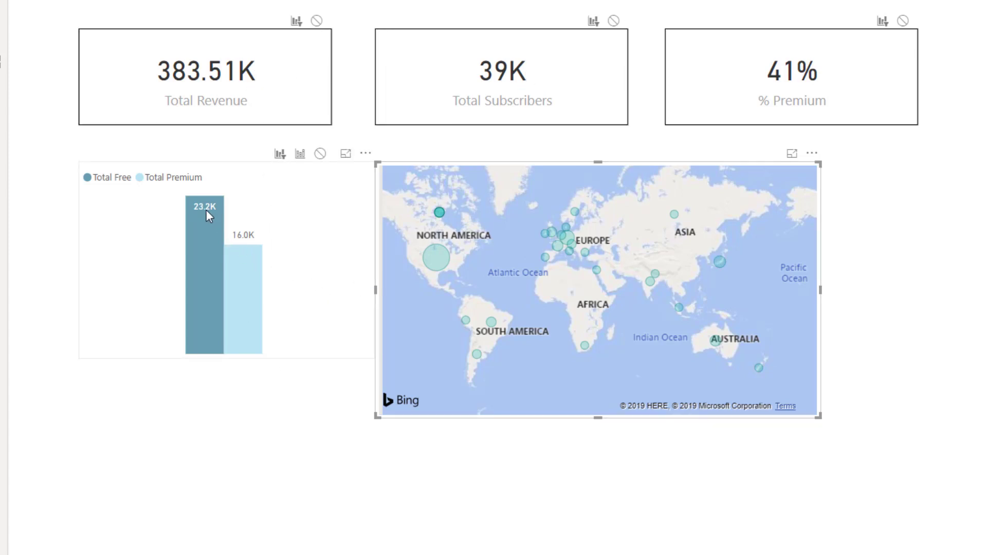
{"action": "mouse_move", "coordinate": [243, 274]}
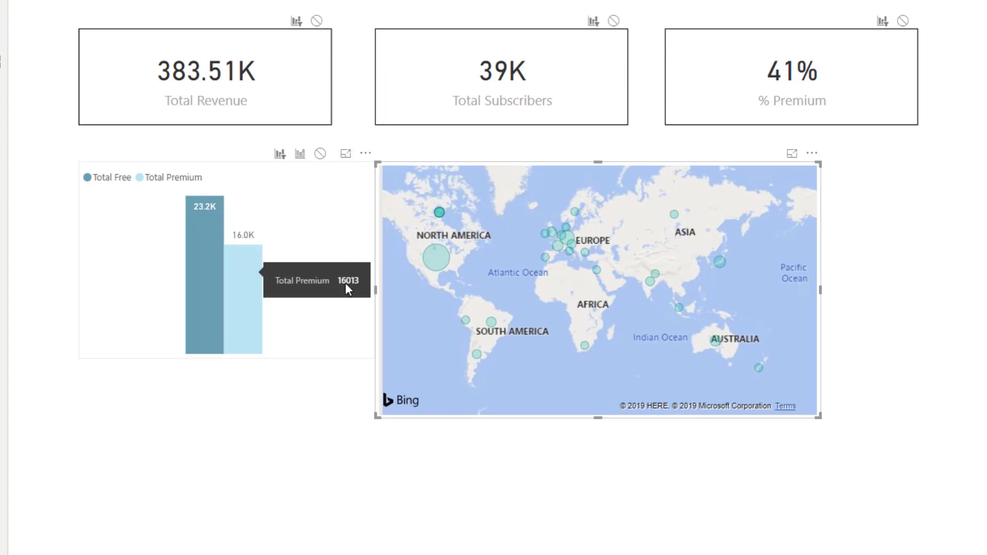
{"action": "left_click", "coordinate": [675, 215]}
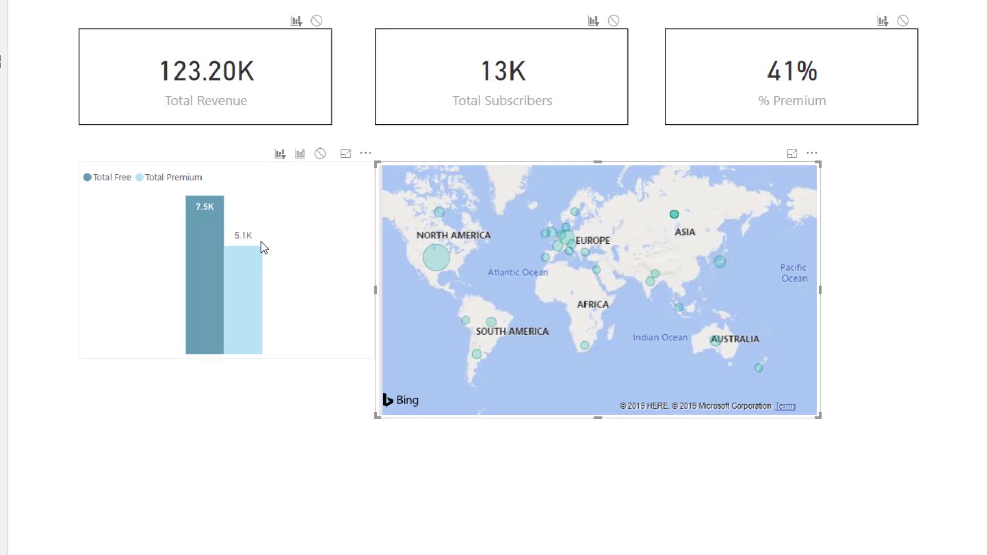
{"action": "left_click", "coordinate": [490, 322]}
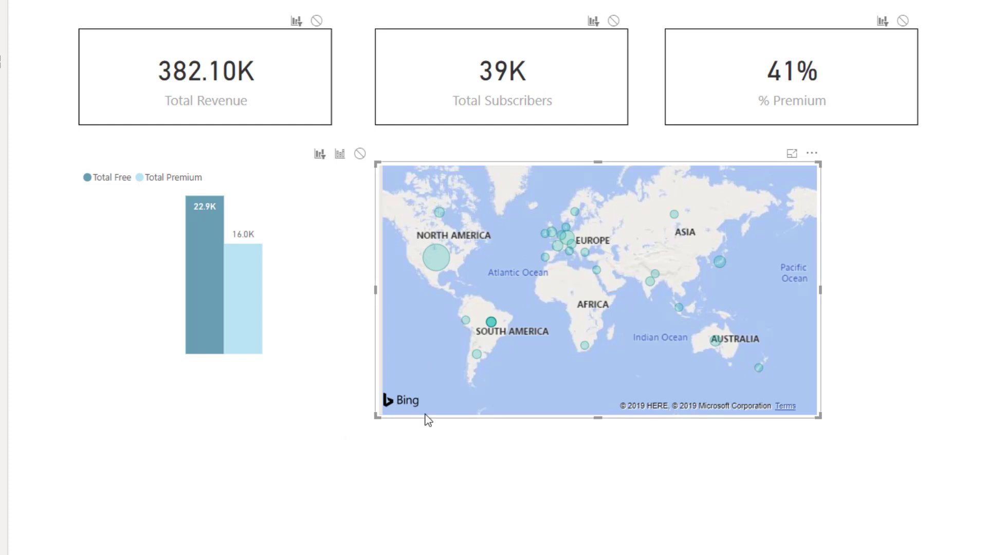
{"action": "left_click", "coordinate": [844, 328]}
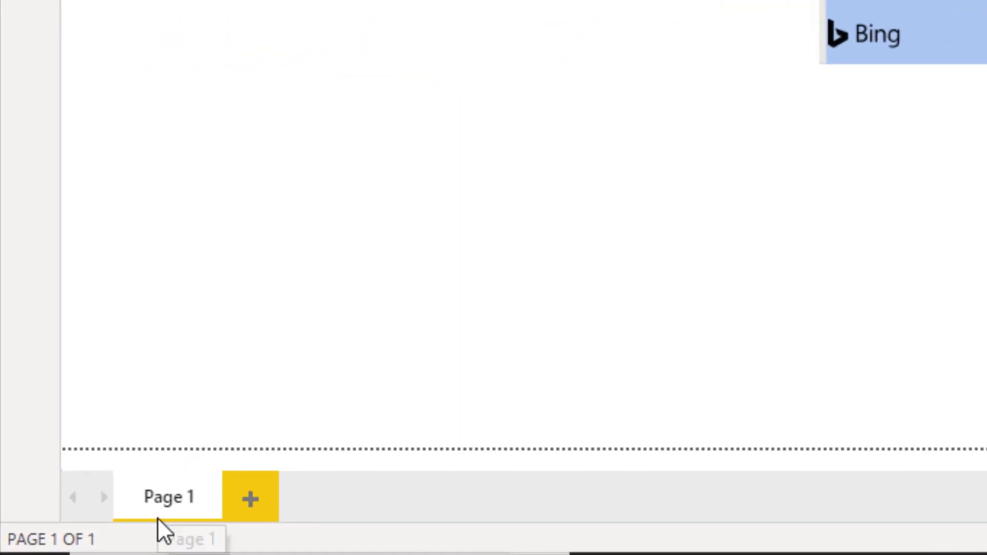
Rename the report page Page 1 as Overview.
{"action": "double_click", "coordinate": [182, 492]}
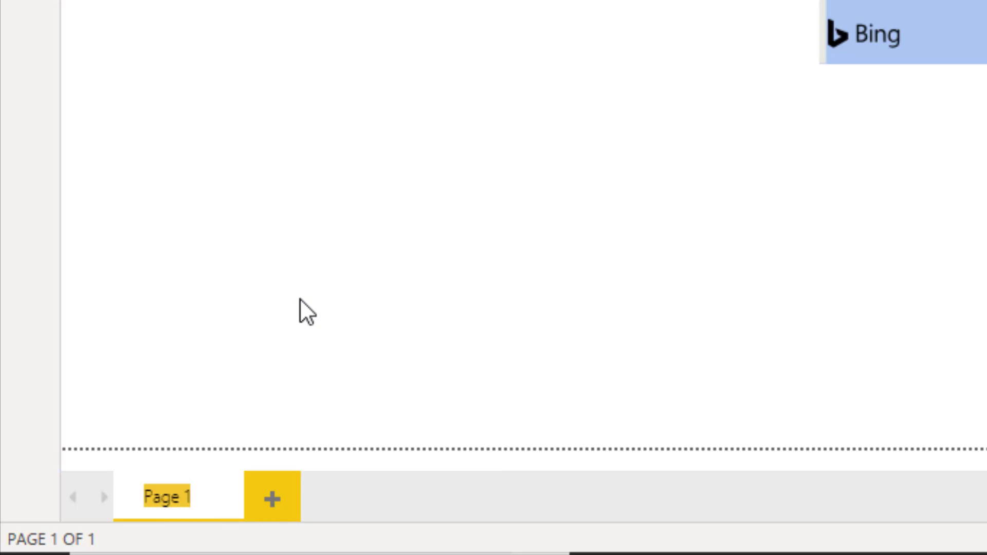
{"action": "type", "text": "Overview"}
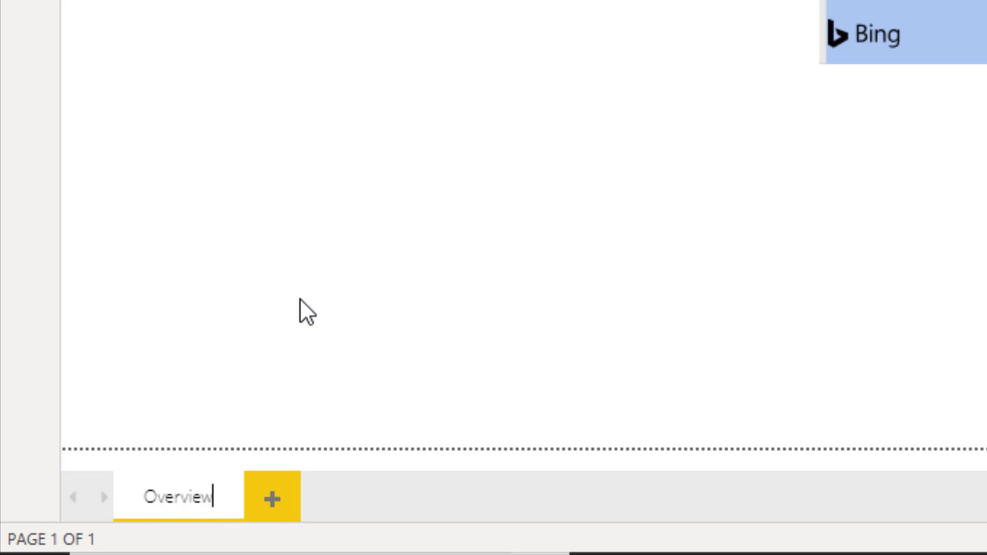
{"action": "key", "text": "Return"}
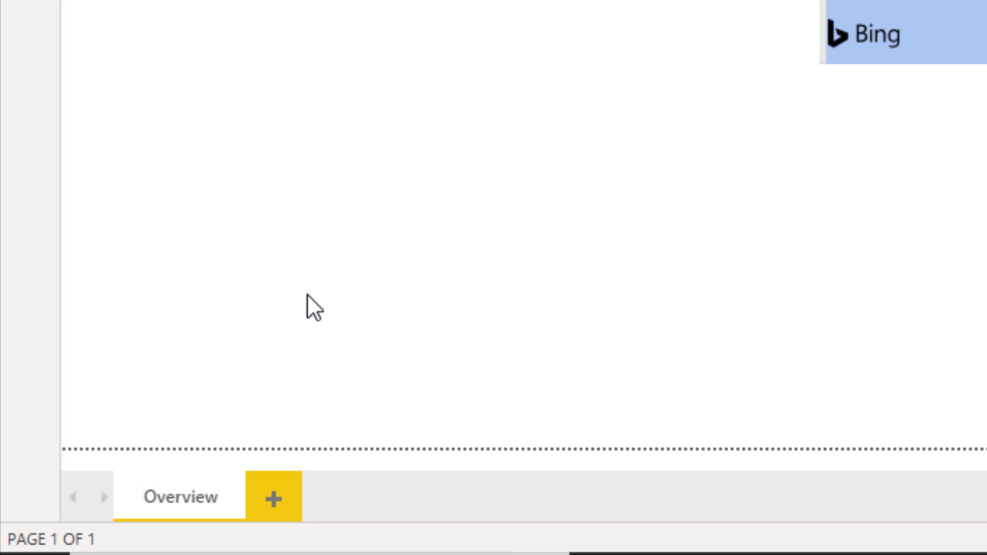
Add a second report page and name it Time and Product Breakdown.
{"action": "left_click", "coordinate": [273, 496]}
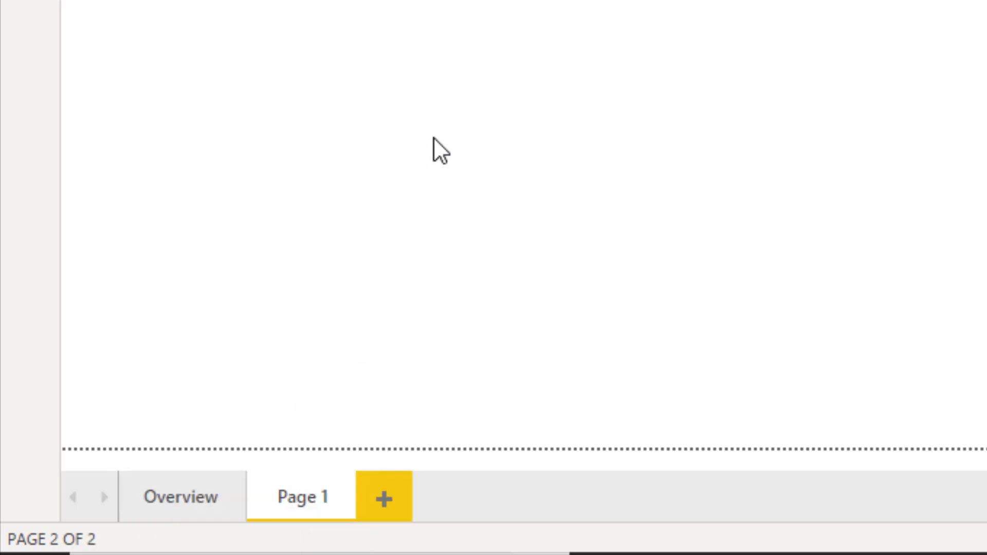
{"action": "double_click", "coordinate": [311, 506]}
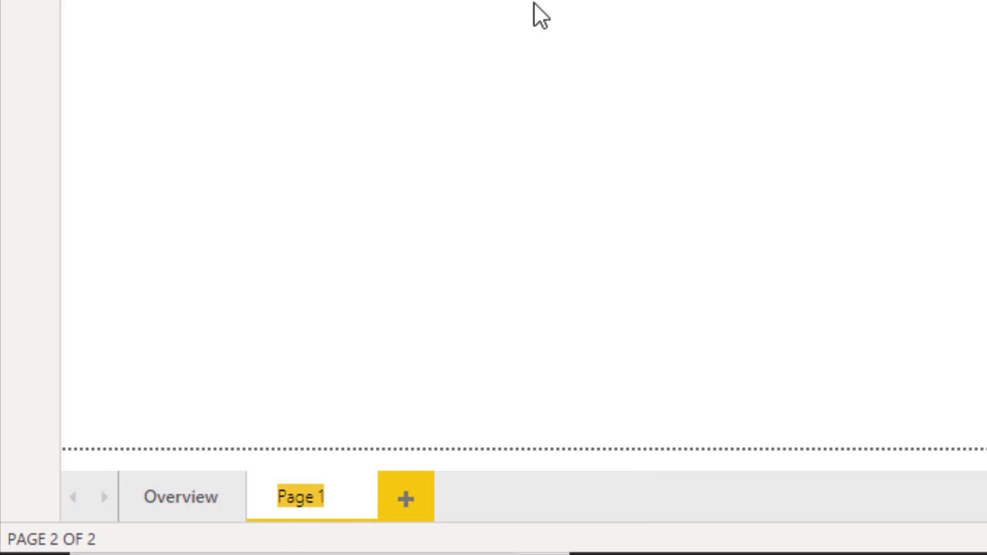
{"action": "type", "text": "Time and"}
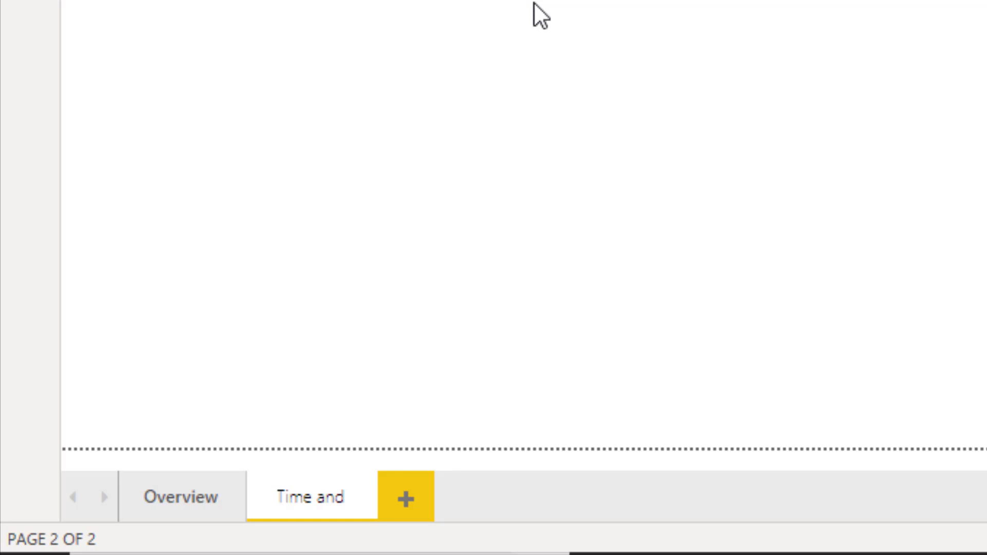
{"action": "type", "text": "Pr"}
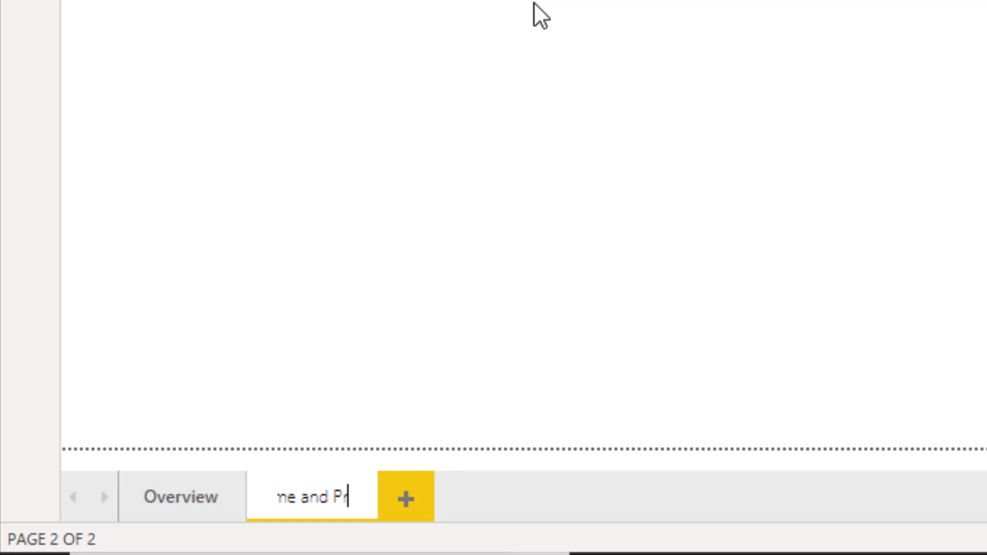
{"action": "type", "text": "ioduct"}
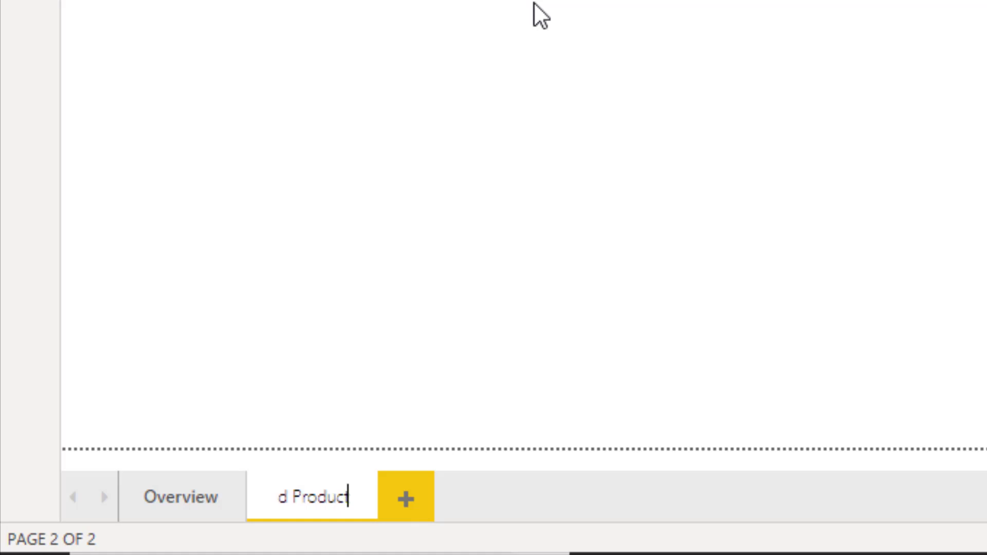
{"action": "type", "text": " Breakdown"}
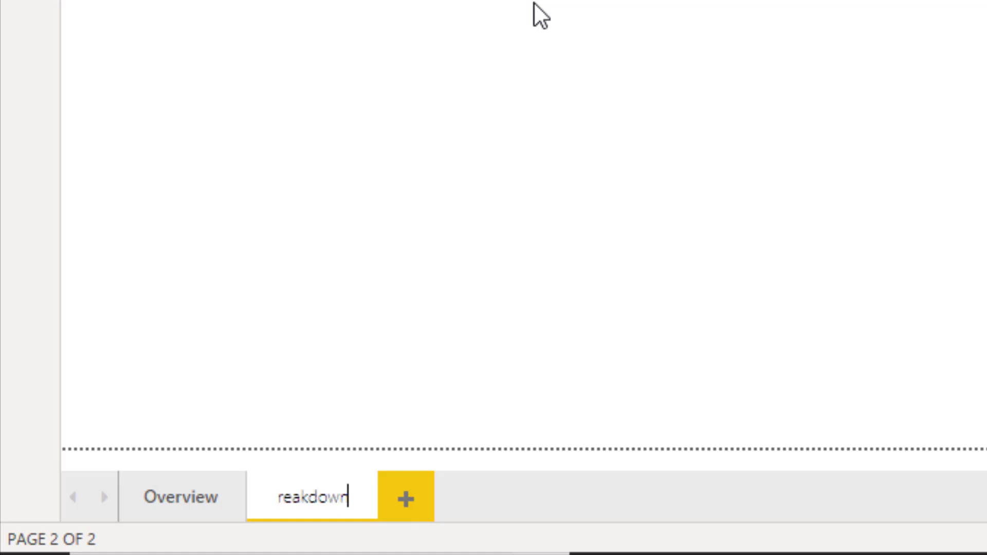
{"action": "key", "text": "Return"}
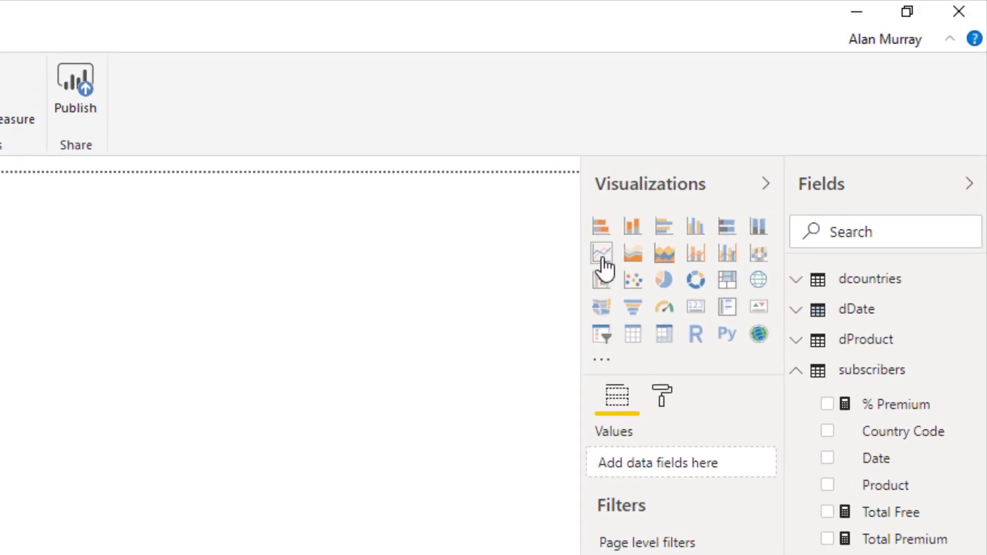
Insert a widened line chart with MonthName from dDate on the axis and Total Free and Total Premium as values.
{"action": "left_click", "coordinate": [603, 255]}
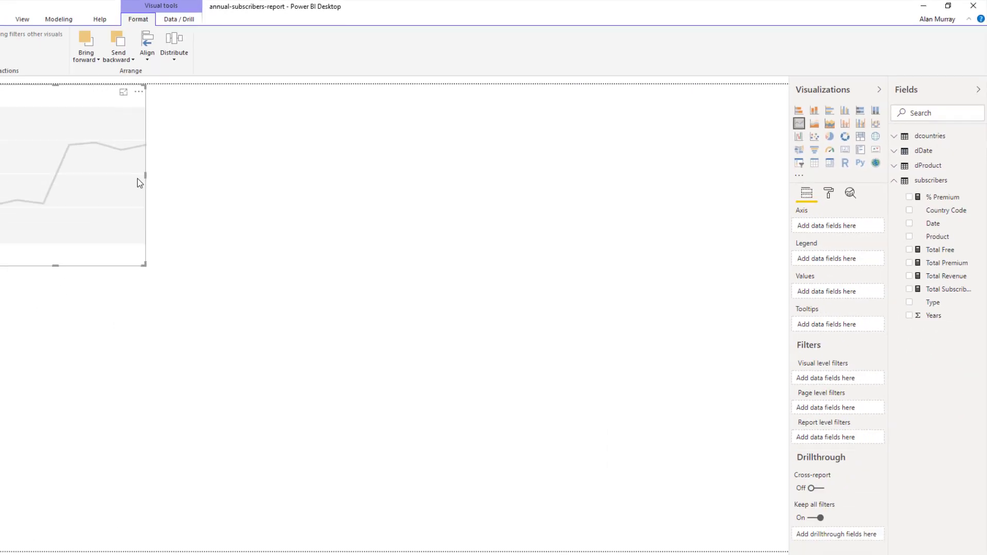
{"action": "left_click_drag", "start_coordinate": [315, 176], "coordinate": [411, 169]}
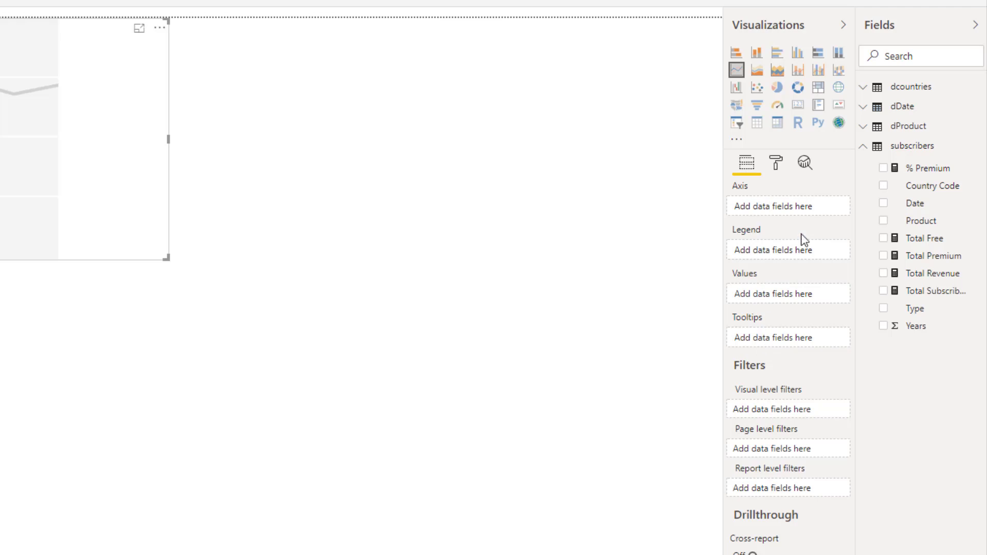
{"action": "left_click", "coordinate": [863, 108]}
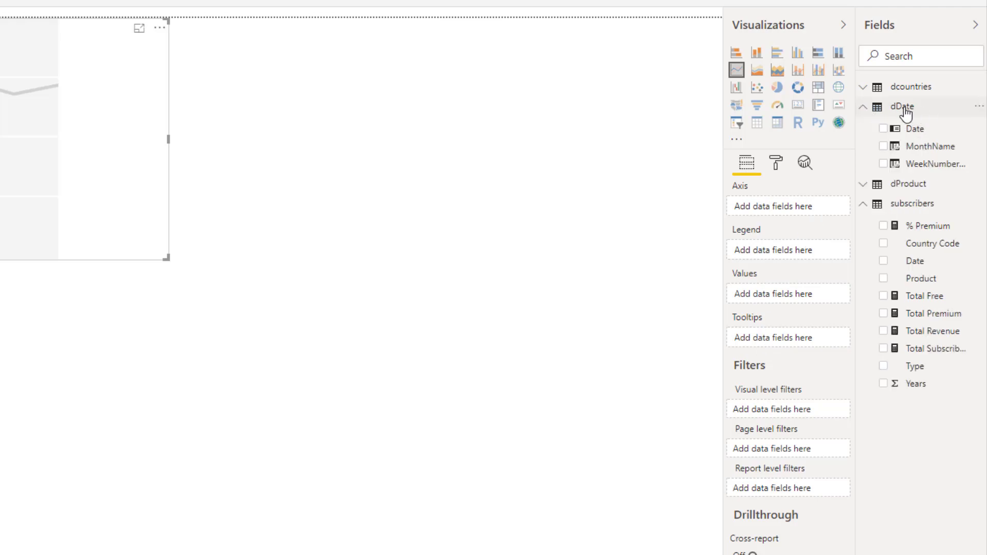
{"action": "left_click", "coordinate": [920, 109]}
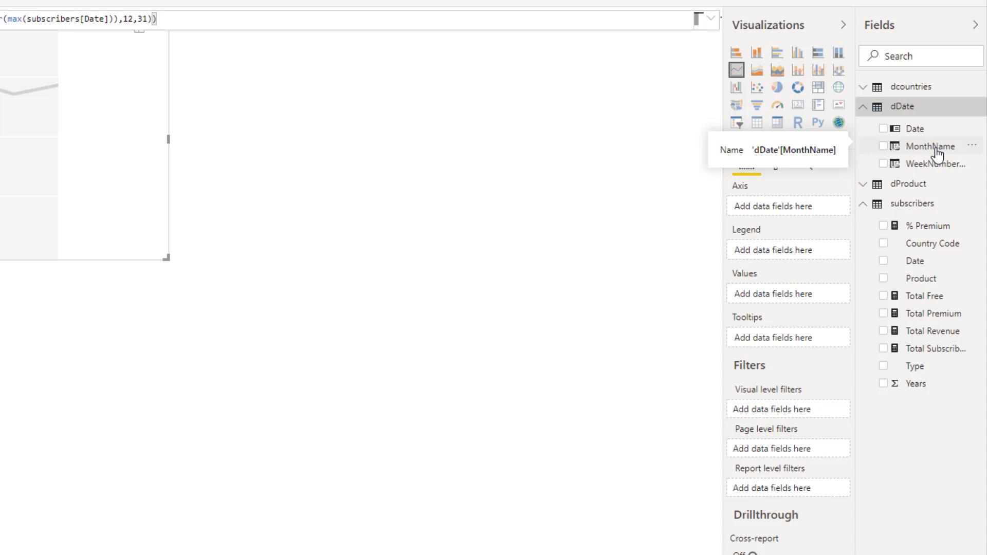
{"action": "left_click_drag", "start_coordinate": [936, 154], "coordinate": [797, 216]}
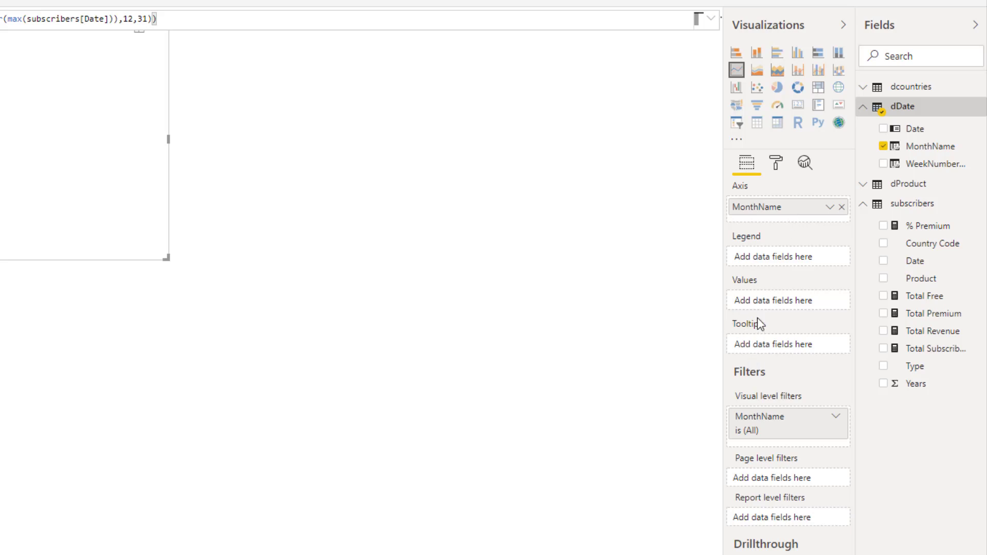
{"action": "left_click_drag", "start_coordinate": [918, 297], "coordinate": [794, 305]}
{"action": "left_click_drag", "start_coordinate": [922, 316], "coordinate": [784, 313]}
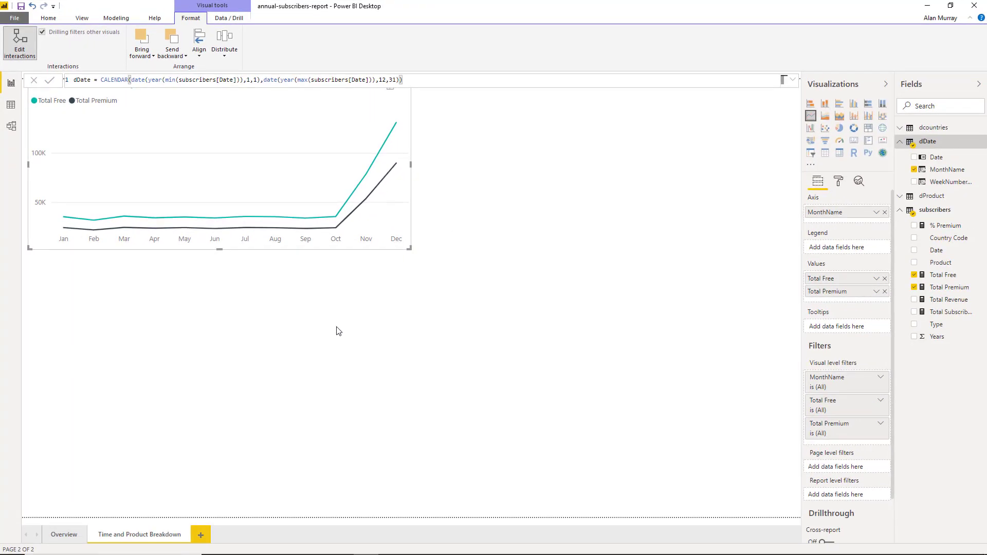
Insert a separate pie chart with Type as the legend and Total Subscribers as the values.
{"action": "left_click", "coordinate": [624, 299]}
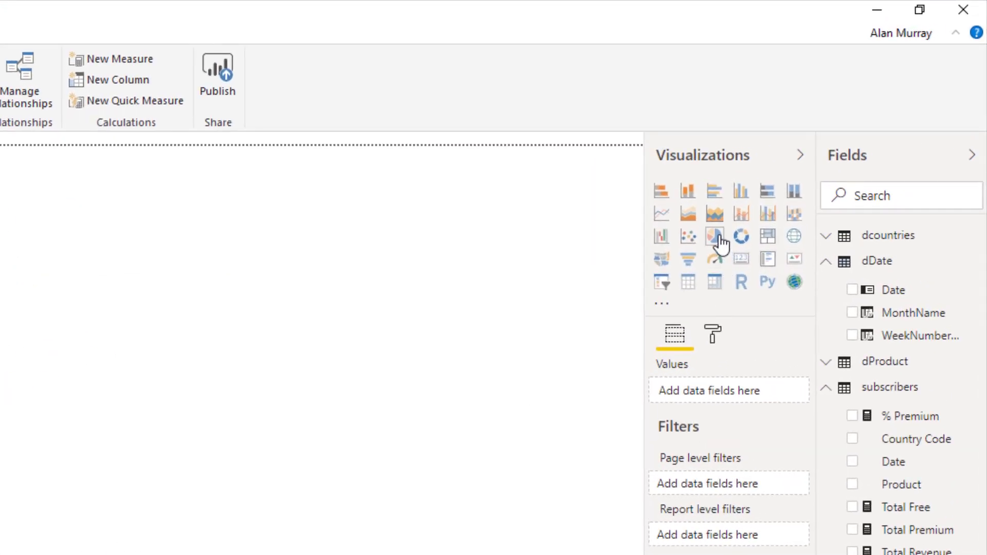
{"action": "left_click", "coordinate": [716, 237]}
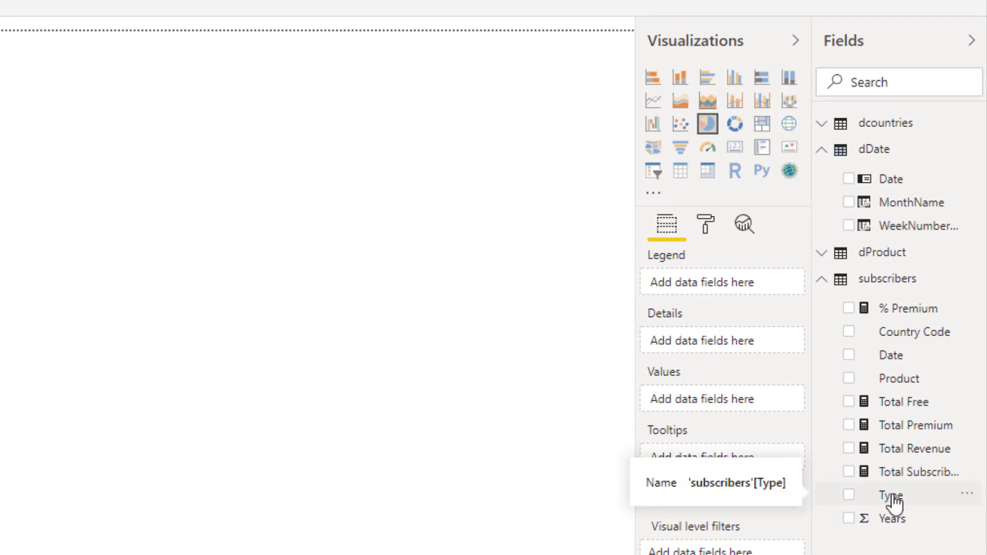
{"action": "left_click_drag", "start_coordinate": [892, 496], "coordinate": [696, 288]}
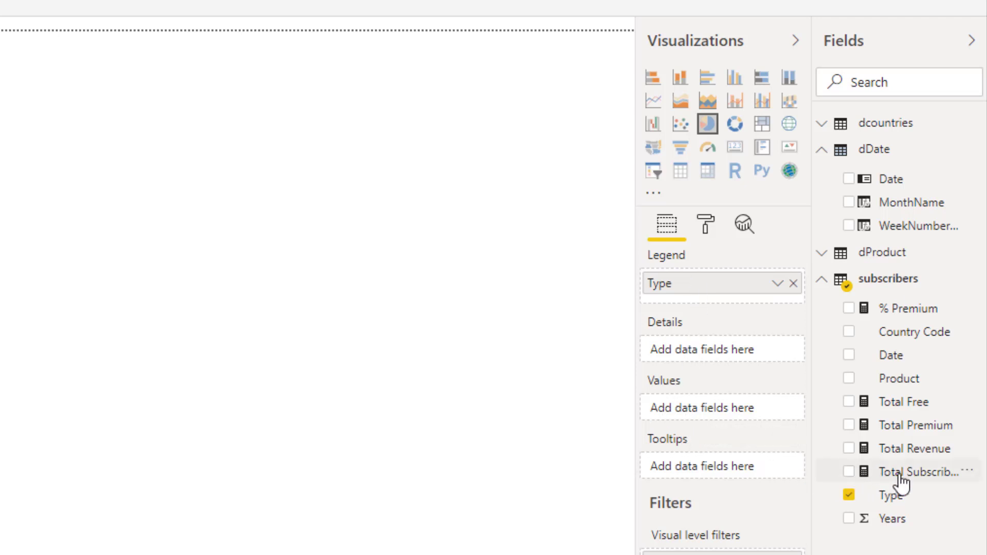
{"action": "left_click_drag", "start_coordinate": [901, 484], "coordinate": [716, 417]}
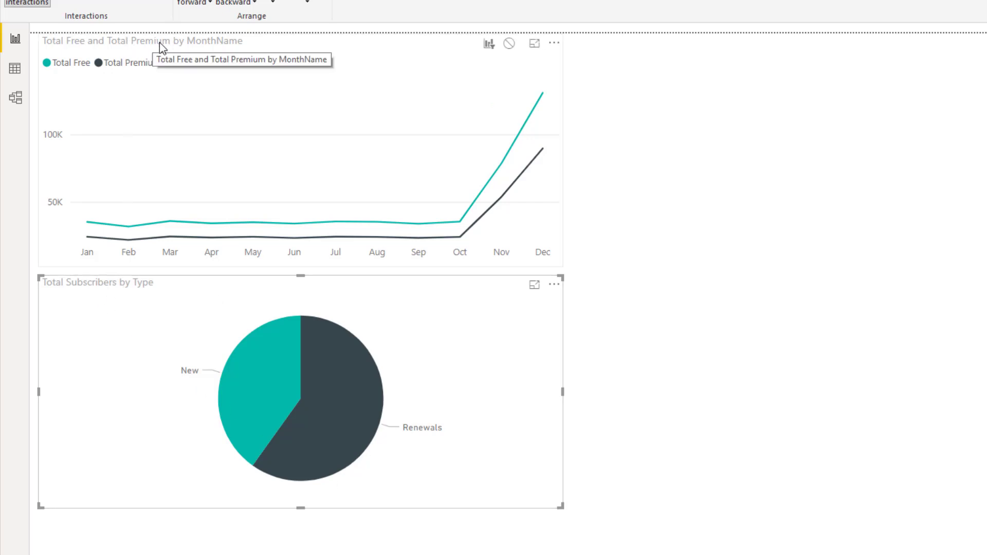
Turn off the title of the Total Free and Total Premium line chart.
{"action": "left_click", "coordinate": [561, 74]}
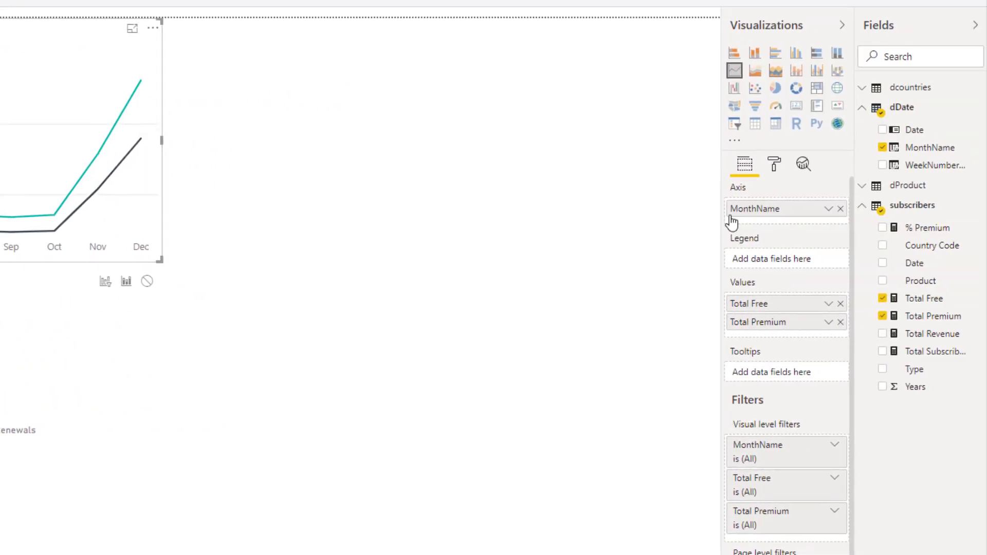
{"action": "left_click", "coordinate": [773, 170]}
{"action": "left_click", "coordinate": [822, 435]}
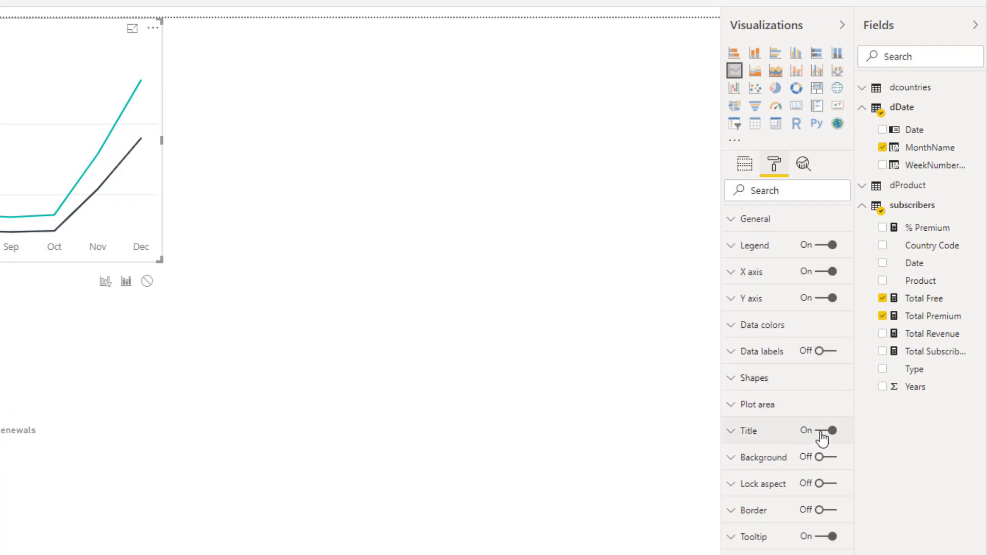
{"action": "left_click", "coordinate": [461, 346]}
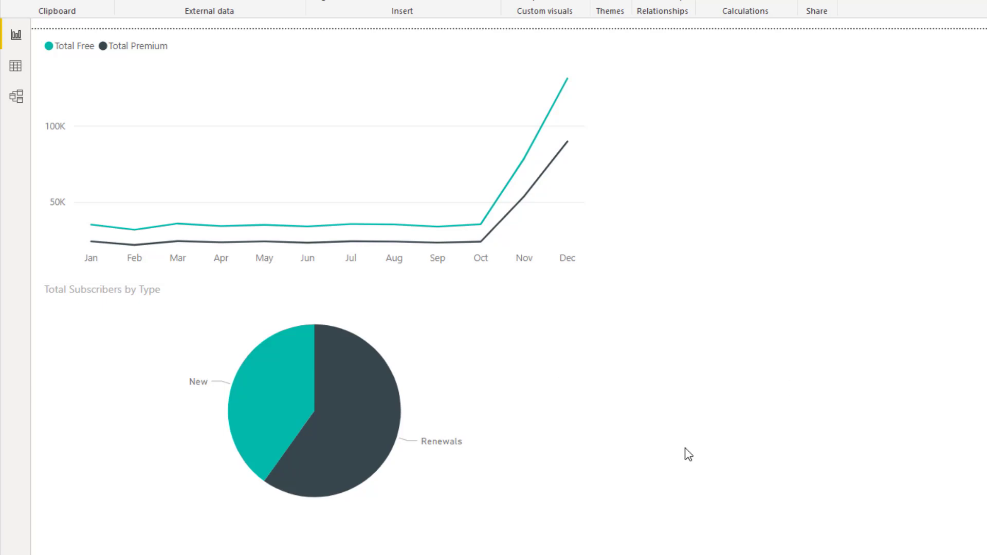
Convert the Total Subscribers by Type pie chart to a donut chart.
{"action": "left_click", "coordinate": [486, 345]}
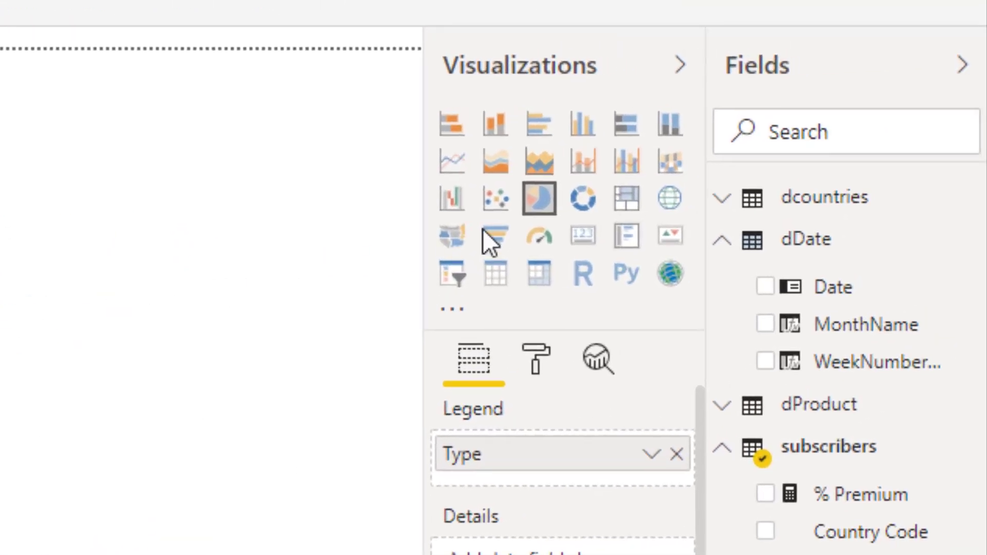
{"action": "left_click", "coordinate": [583, 202]}
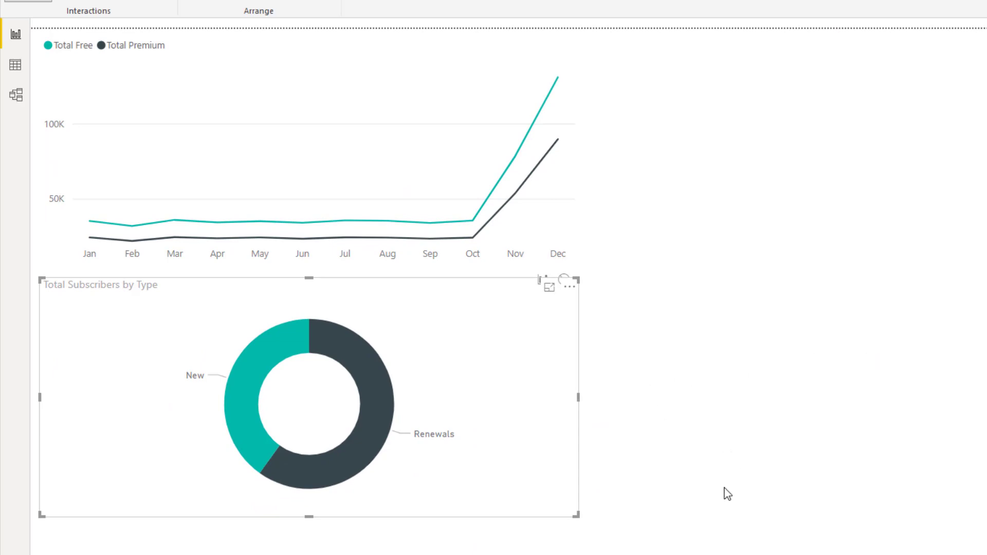
{"action": "mouse_move", "coordinate": [386, 414]}
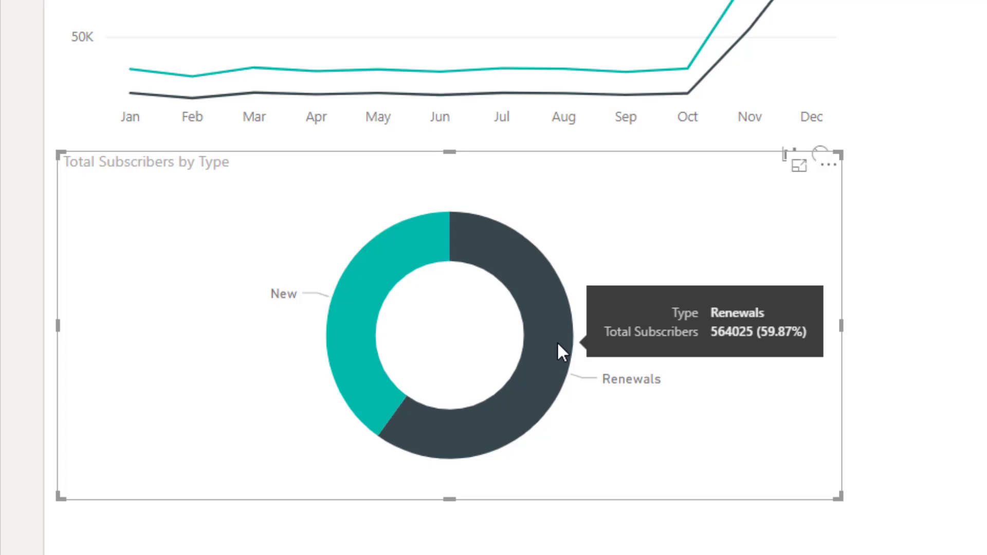
{"action": "mouse_move", "coordinate": [380, 295]}
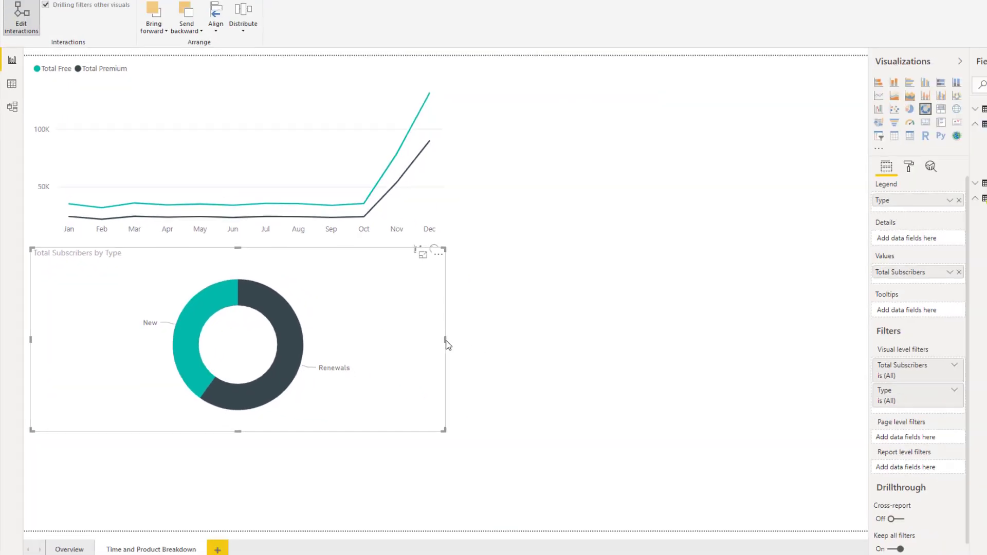
Narrow the donut chart and place an enlarged matrix visual beside it, below the line chart.
{"action": "left_click", "coordinate": [429, 311]}
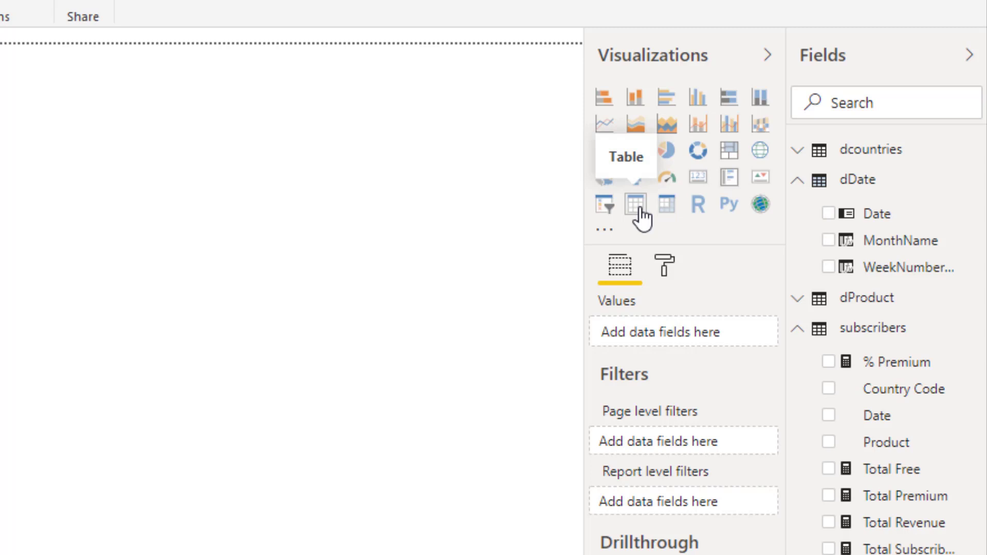
{"action": "left_click", "coordinate": [669, 206]}
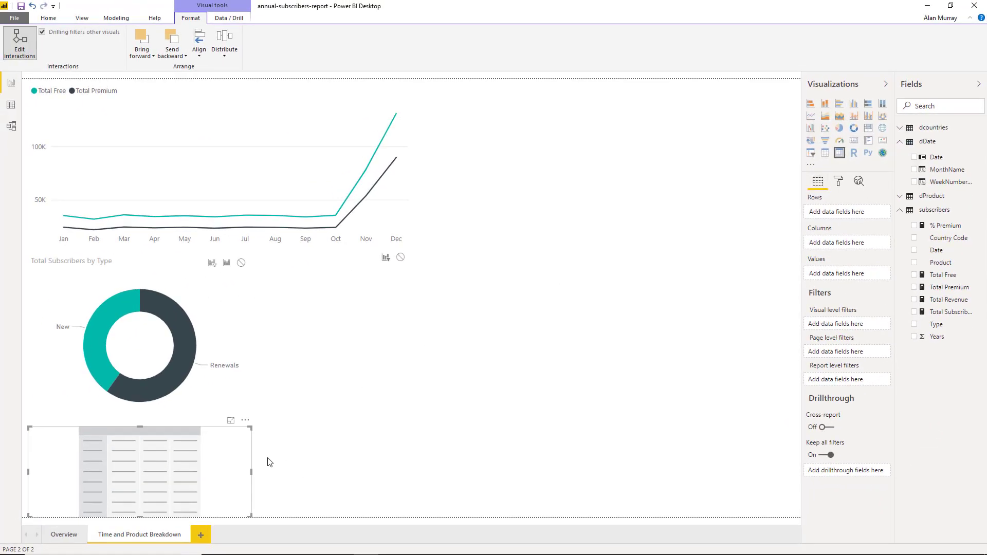
{"action": "left_click_drag", "start_coordinate": [248, 458], "coordinate": [515, 290]}
{"action": "left_click_drag", "start_coordinate": [515, 348], "coordinate": [568, 421]}
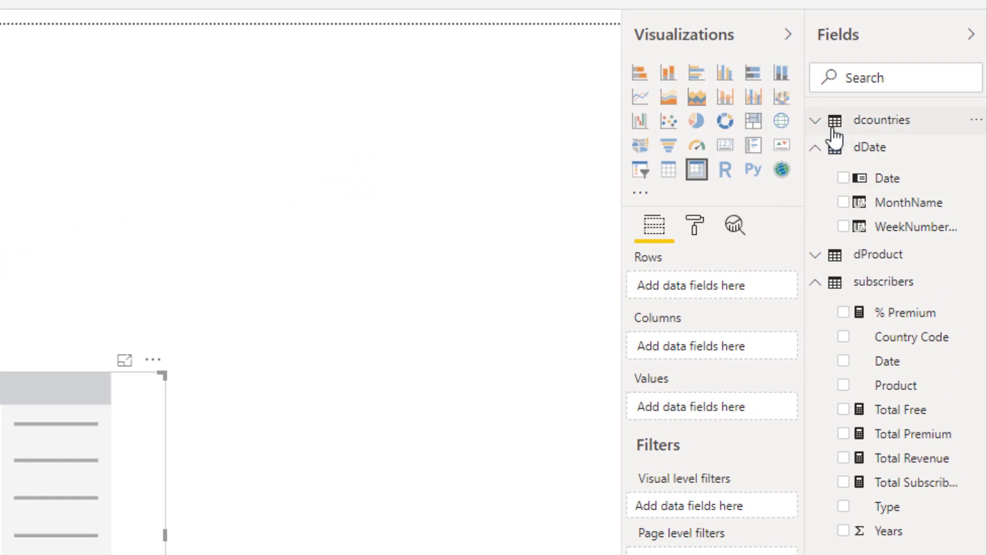
Fill the matrix with Country as rows, Product as columns and Total Subscribers as values, and make it taller to show more countries.
{"action": "left_click", "coordinate": [816, 123]}
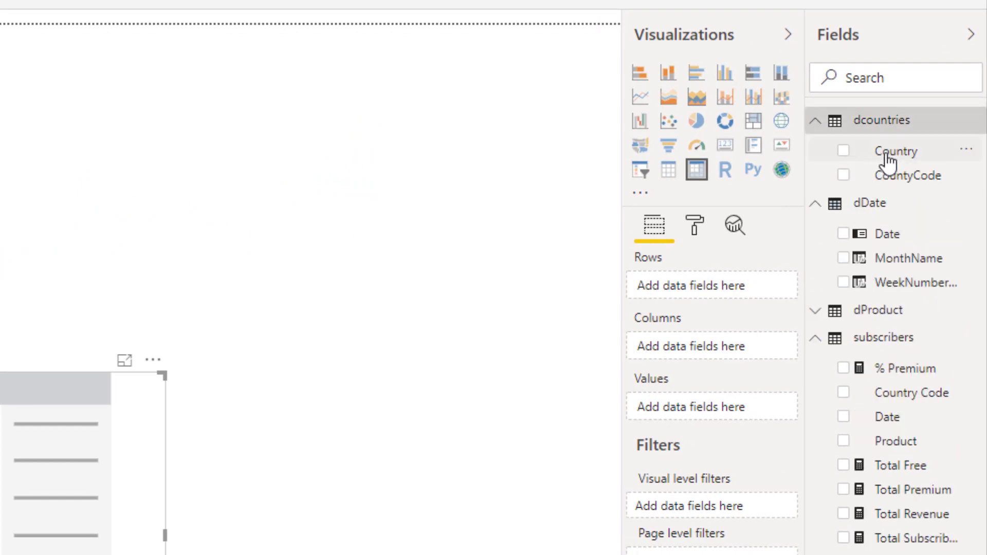
{"action": "left_click_drag", "start_coordinate": [880, 160], "coordinate": [715, 308]}
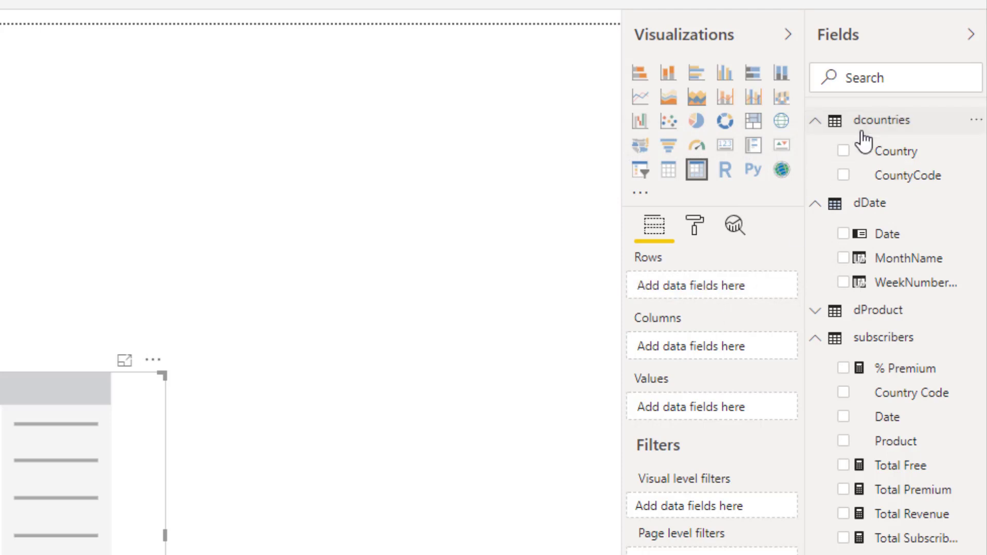
{"action": "left_click_drag", "start_coordinate": [892, 155], "coordinate": [711, 308]}
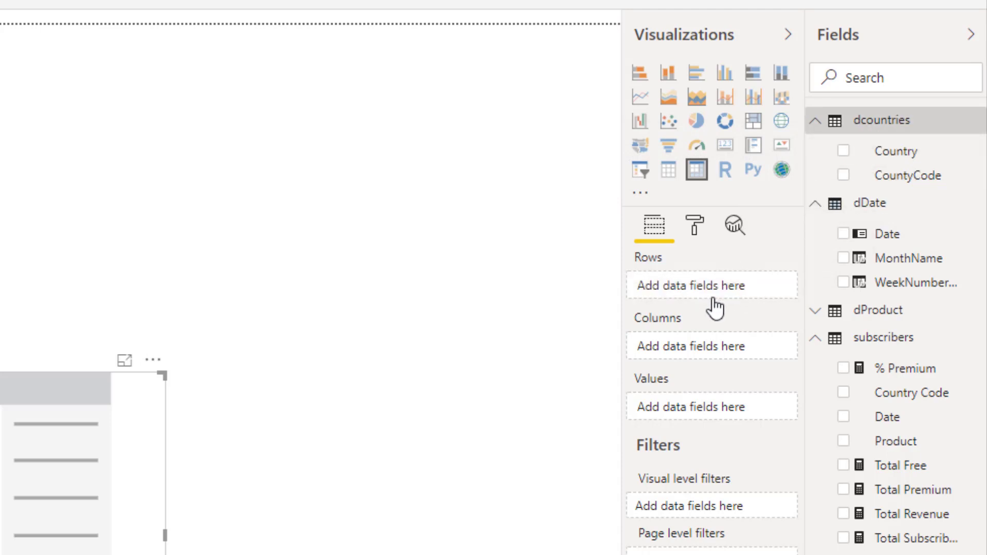
{"action": "left_click", "coordinate": [844, 151]}
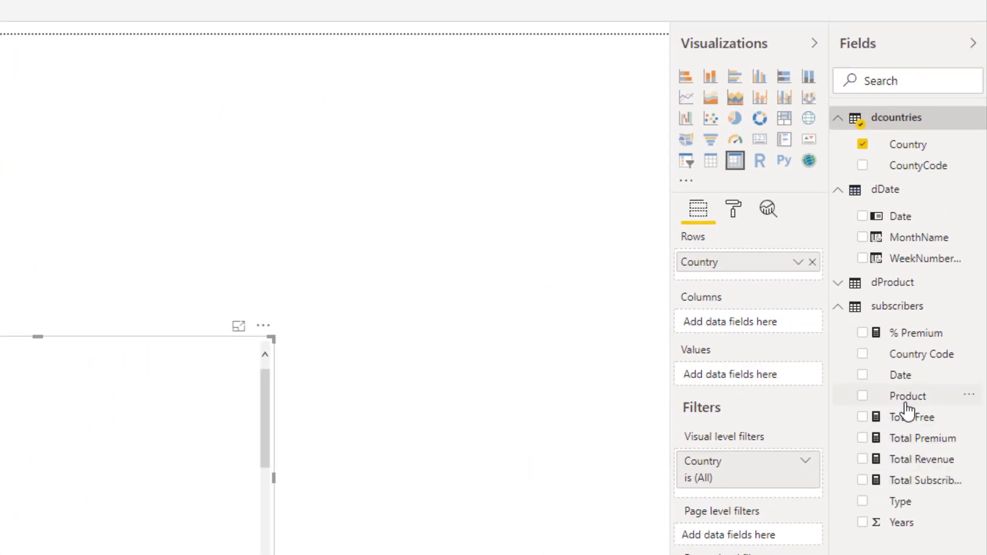
{"action": "left_click_drag", "start_coordinate": [888, 397], "coordinate": [753, 335]}
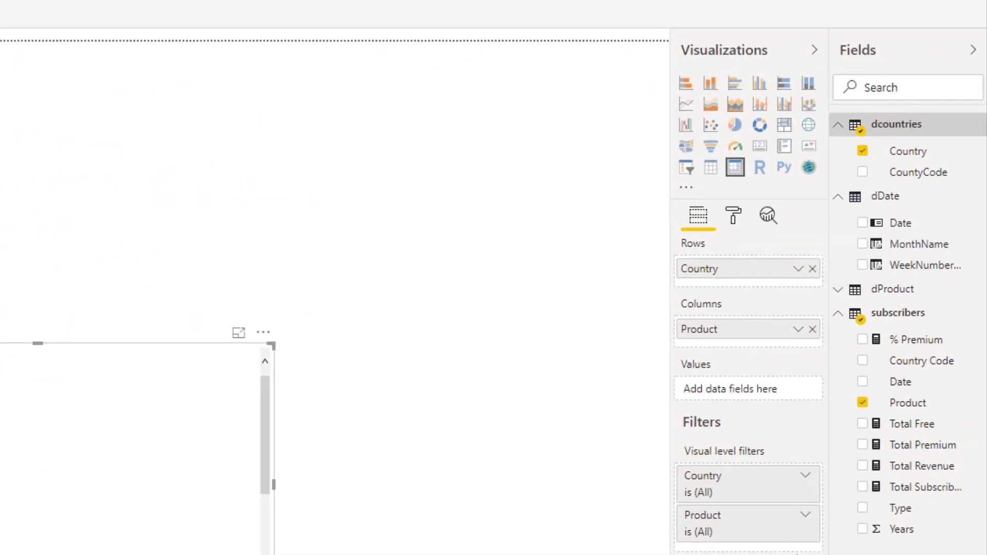
{"action": "left_click_drag", "start_coordinate": [925, 488], "coordinate": [764, 393]}
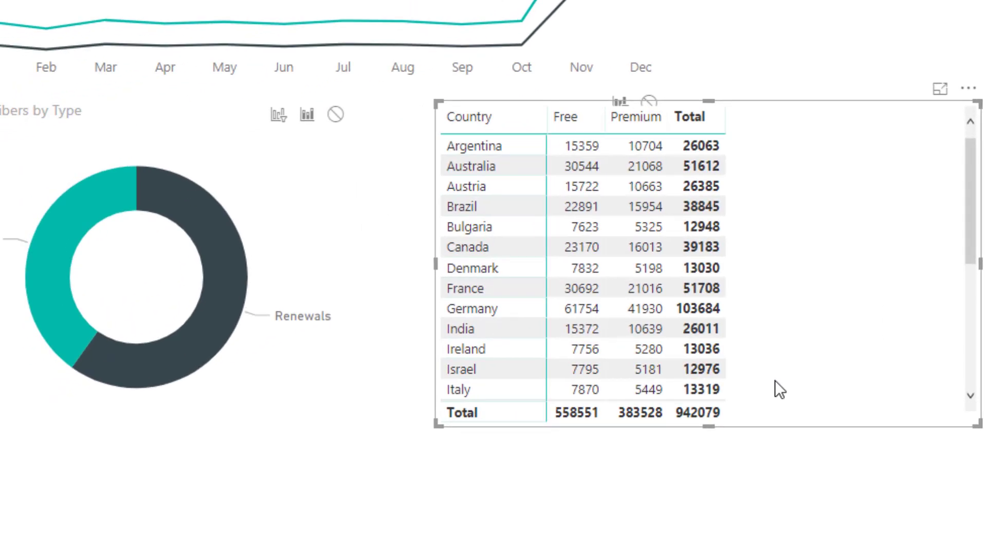
{"action": "left_click_drag", "start_coordinate": [707, 428], "coordinate": [707, 499]}
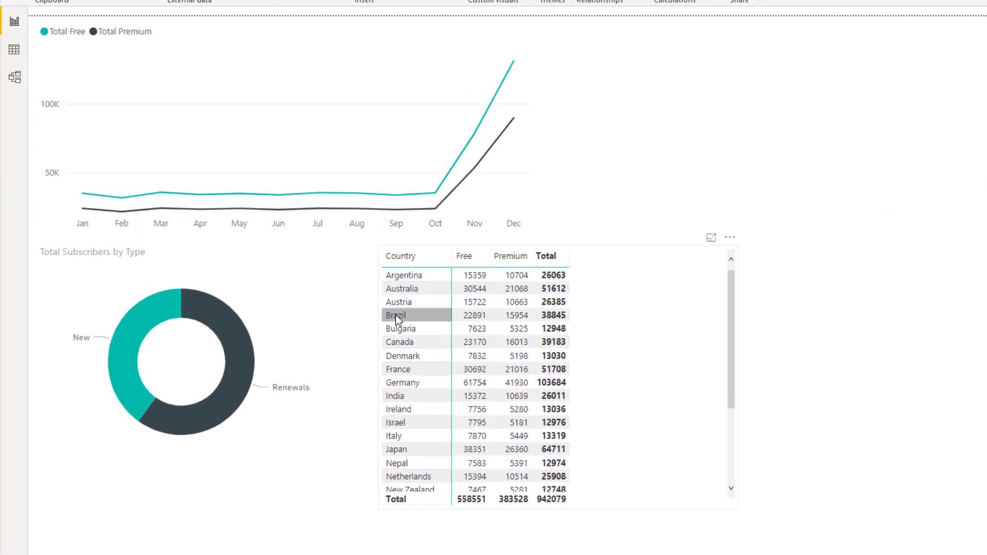
Select Brazil in the matrix and set the matrix's interaction with the donut chart to Filter.
{"action": "left_click", "coordinate": [396, 314]}
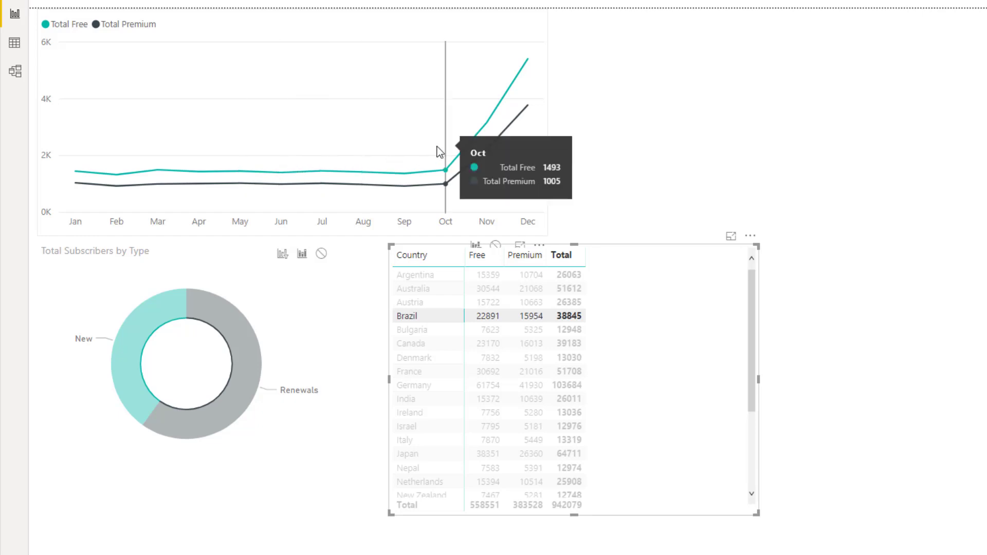
{"action": "mouse_move", "coordinate": [234, 393]}
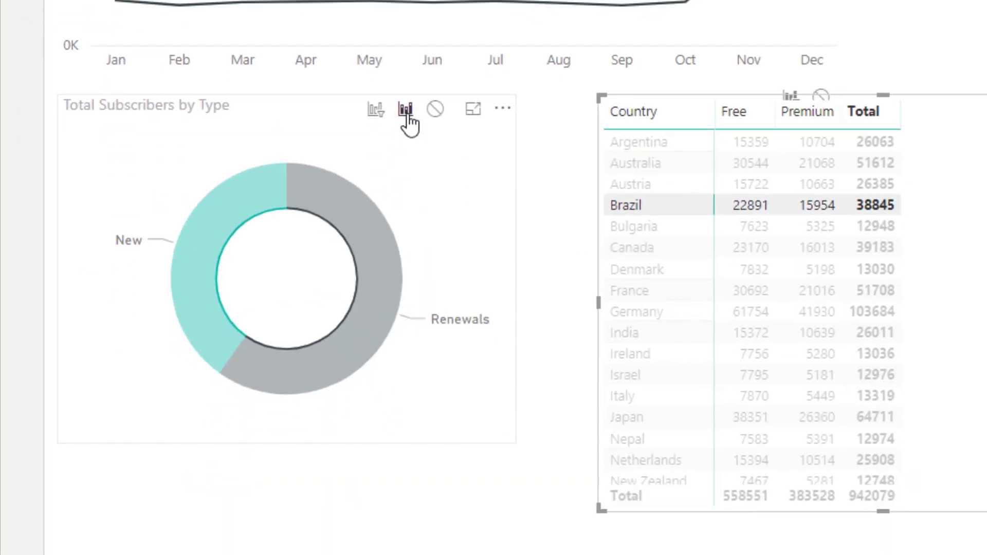
{"action": "left_click", "coordinate": [374, 110]}
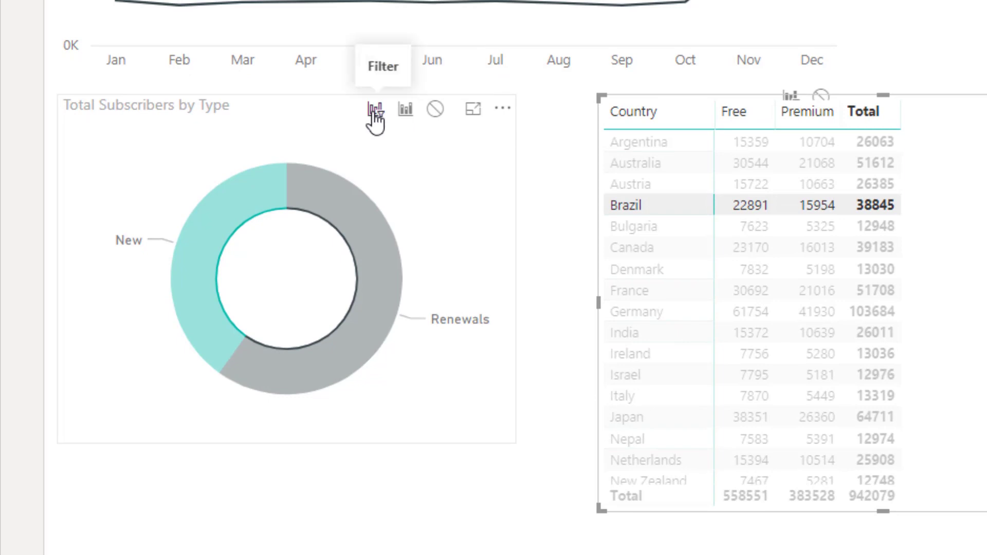
Select Canada, France, Ireland and Austria in turn in the matrix to check how the donut and line charts are filtered.
{"action": "left_click", "coordinate": [637, 247]}
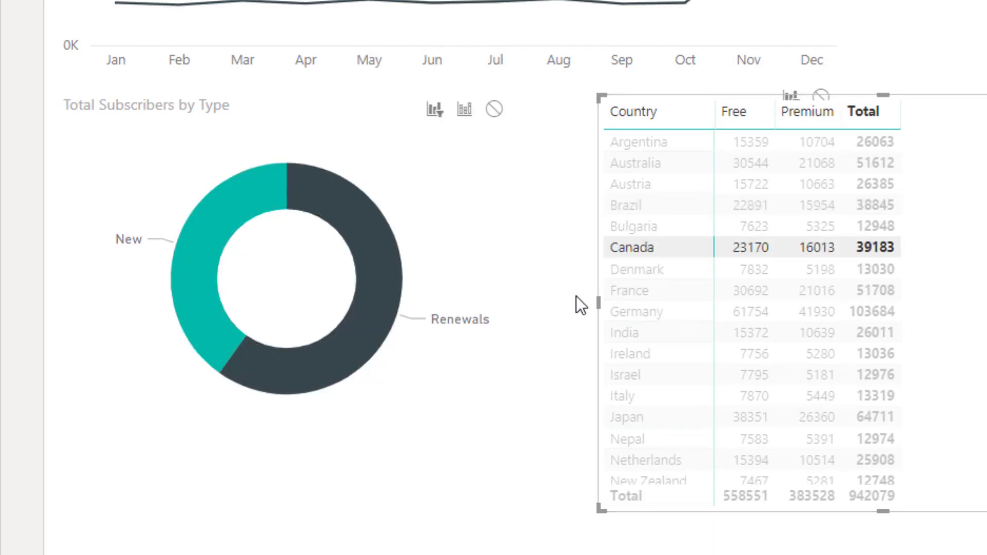
{"action": "left_click", "coordinate": [629, 290]}
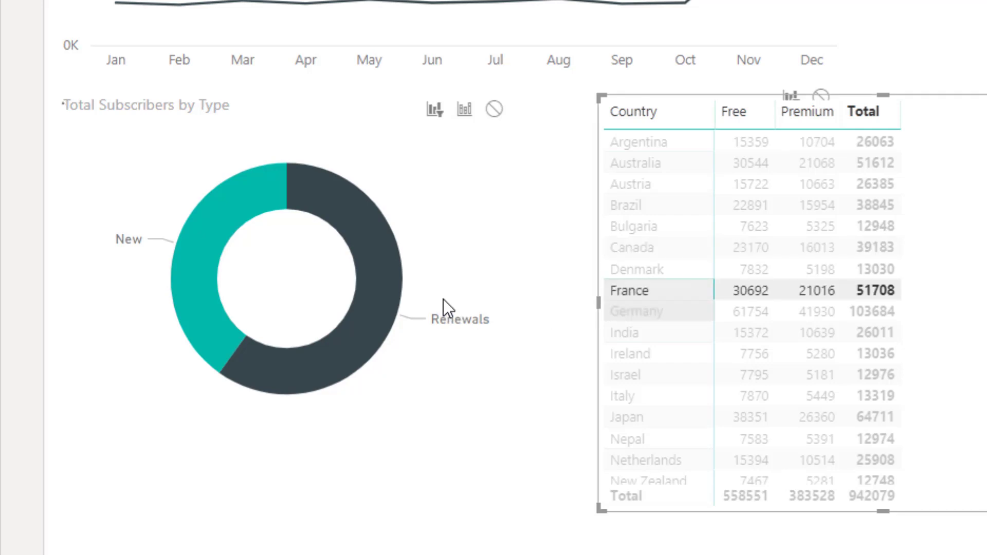
{"action": "left_click", "coordinate": [606, 359]}
{"action": "mouse_move", "coordinate": [381, 333]}
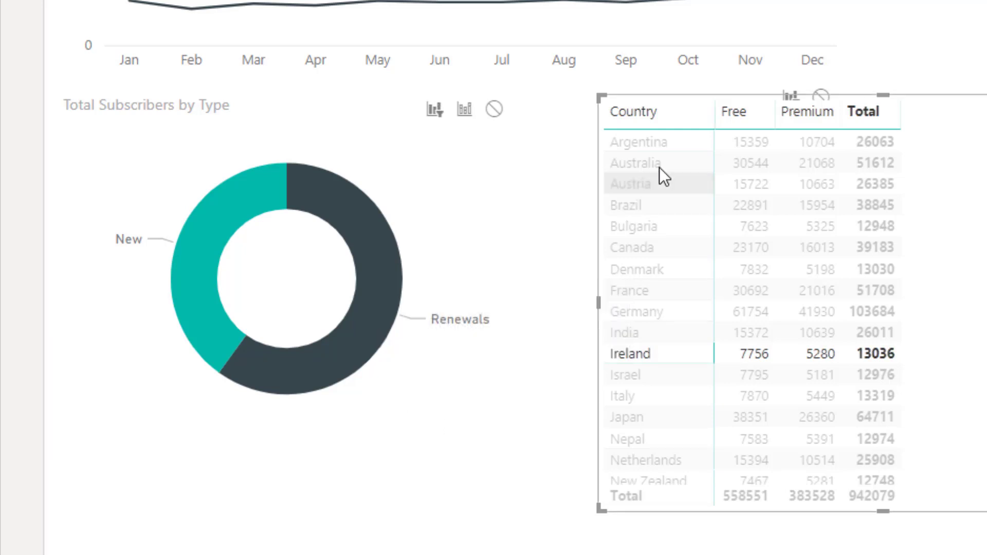
{"action": "left_click", "coordinate": [649, 184]}
{"action": "mouse_move", "coordinate": [397, 265]}
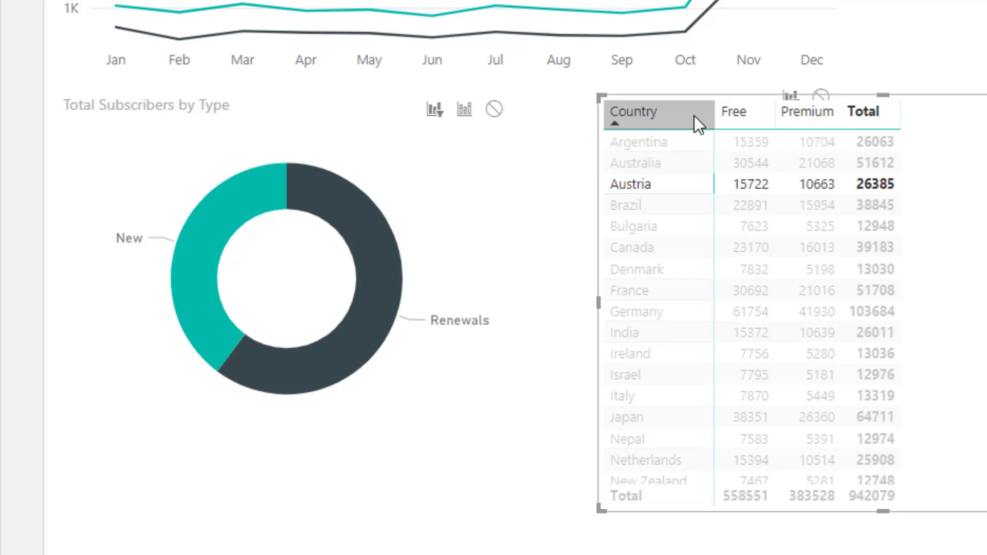
Sort the matrix by Country in ascending order and clear the selected country.
{"action": "left_click", "coordinate": [652, 115]}
{"action": "left_click", "coordinate": [661, 120]}
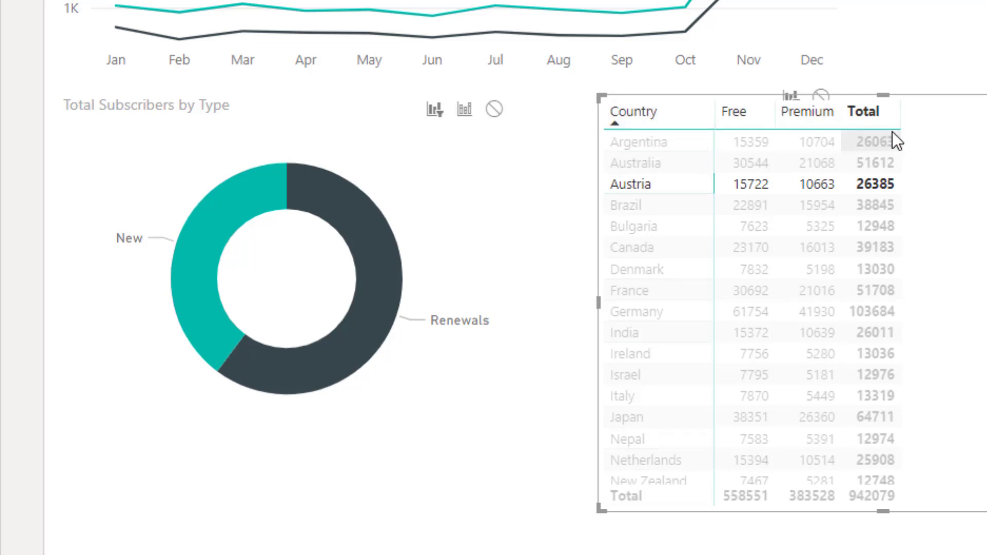
{"action": "left_click", "coordinate": [927, 132]}
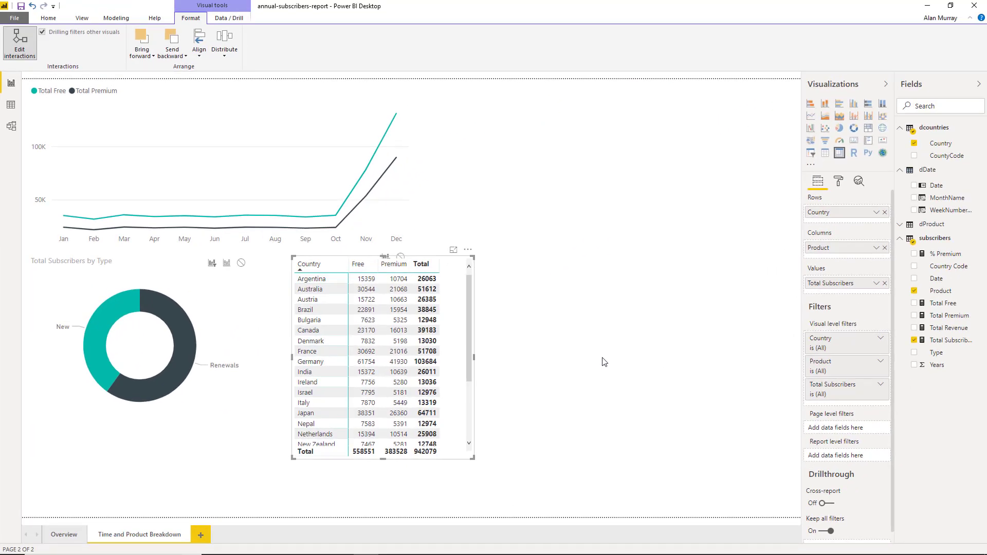
Insert a slicer on WeekNumberName from dDate beside the line chart, tall enough to show all seven weekdays.
{"action": "left_click", "coordinate": [604, 362]}
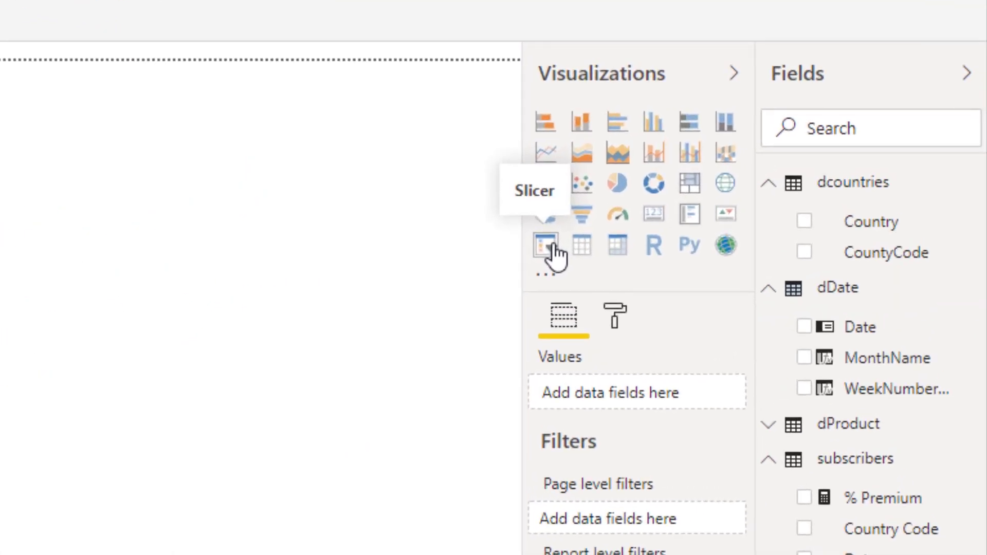
{"action": "left_click", "coordinate": [546, 246]}
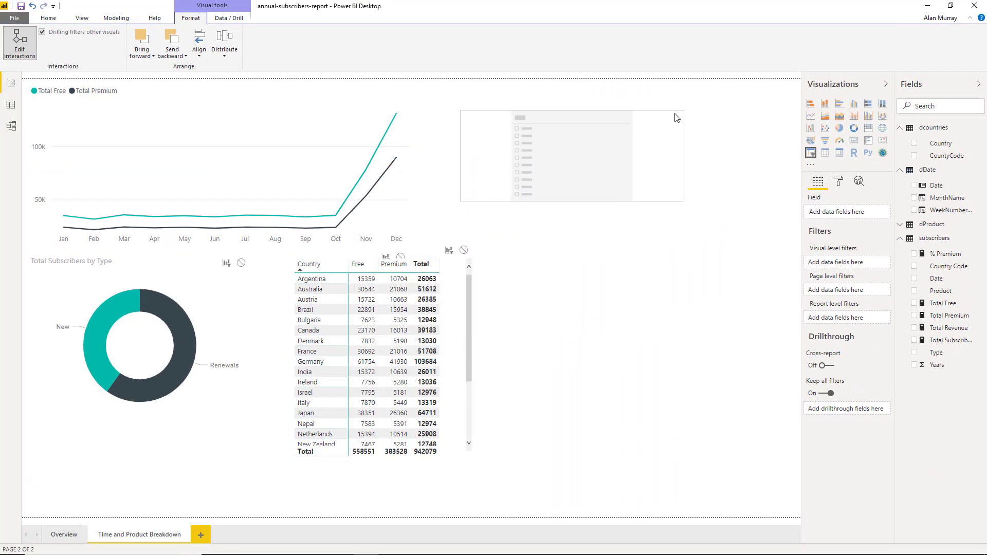
{"action": "left_click_drag", "start_coordinate": [676, 118], "coordinate": [678, 117]}
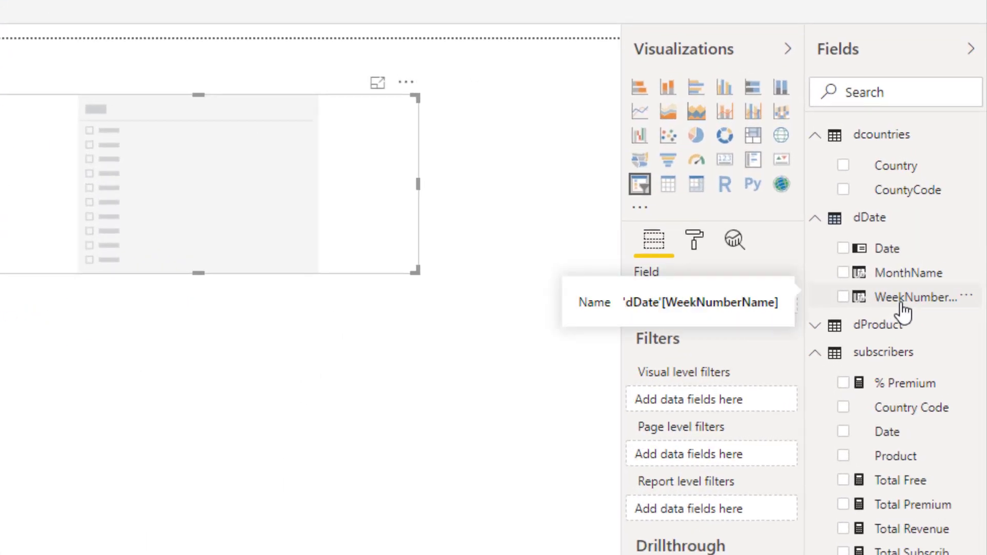
{"action": "left_click", "coordinate": [843, 297]}
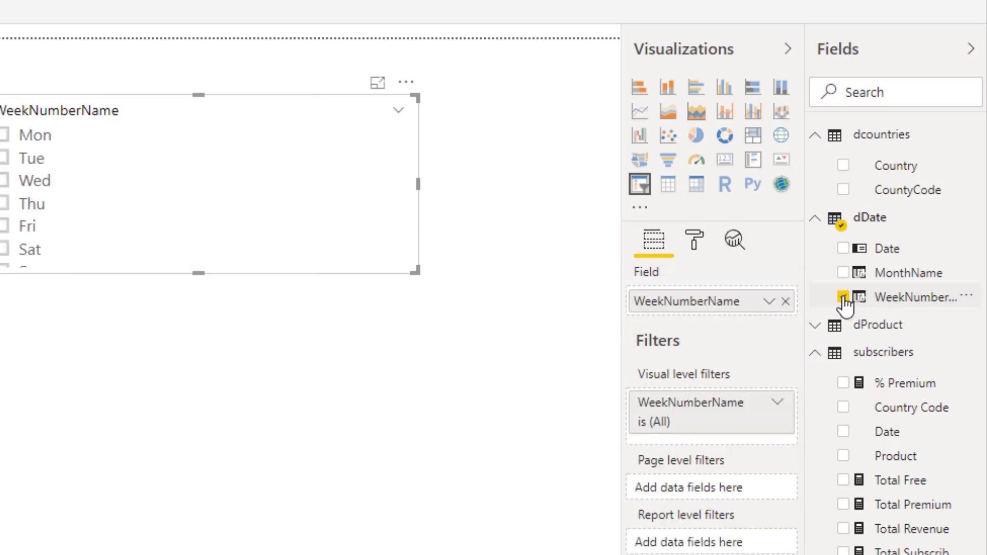
{"action": "left_click_drag", "start_coordinate": [195, 273], "coordinate": [194, 322]}
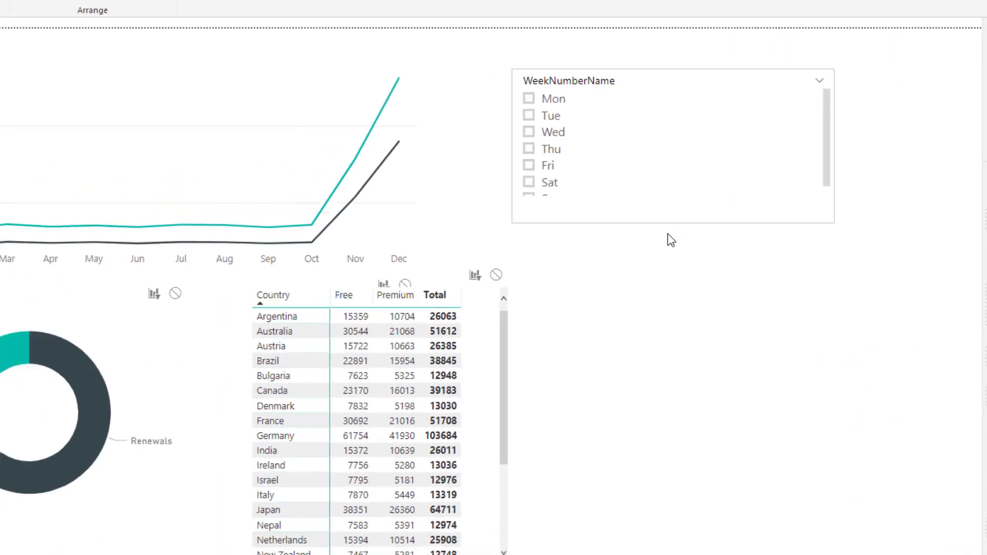
{"action": "left_click_drag", "start_coordinate": [775, 216], "coordinate": [776, 206]}
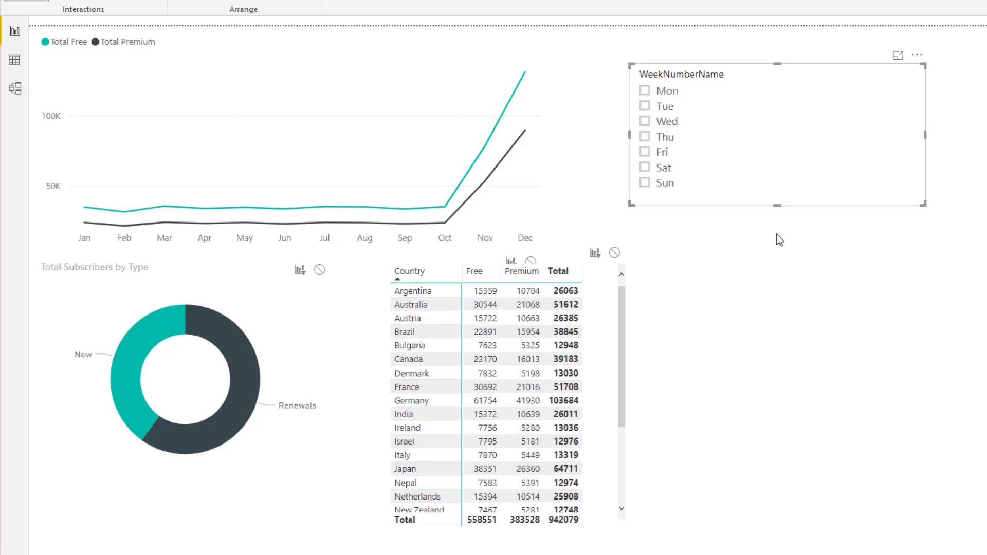
Filter the page with the weekday slicer by Sat, Sun and Tue in turn, ending with Thu selected.
{"action": "left_click", "coordinate": [644, 169]}
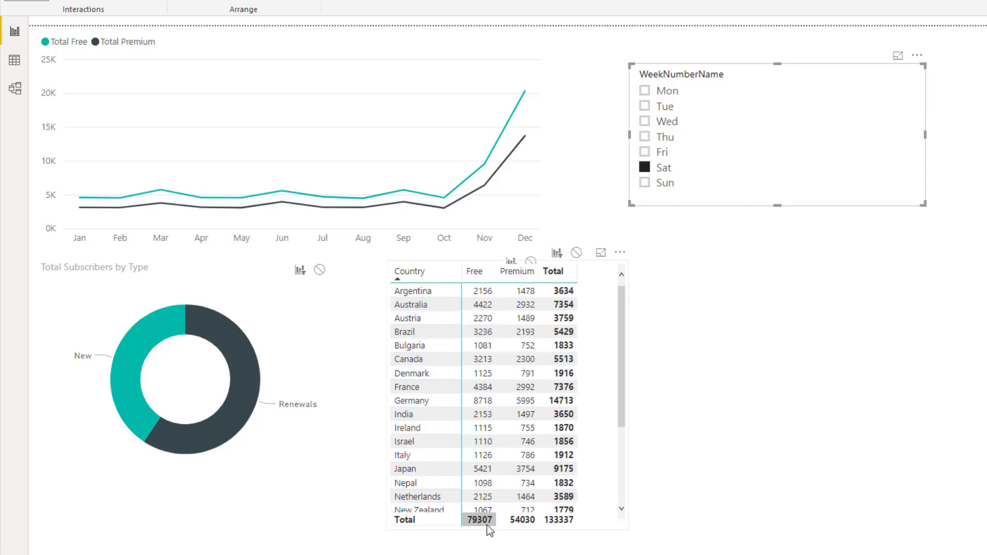
{"action": "left_click", "coordinate": [644, 182]}
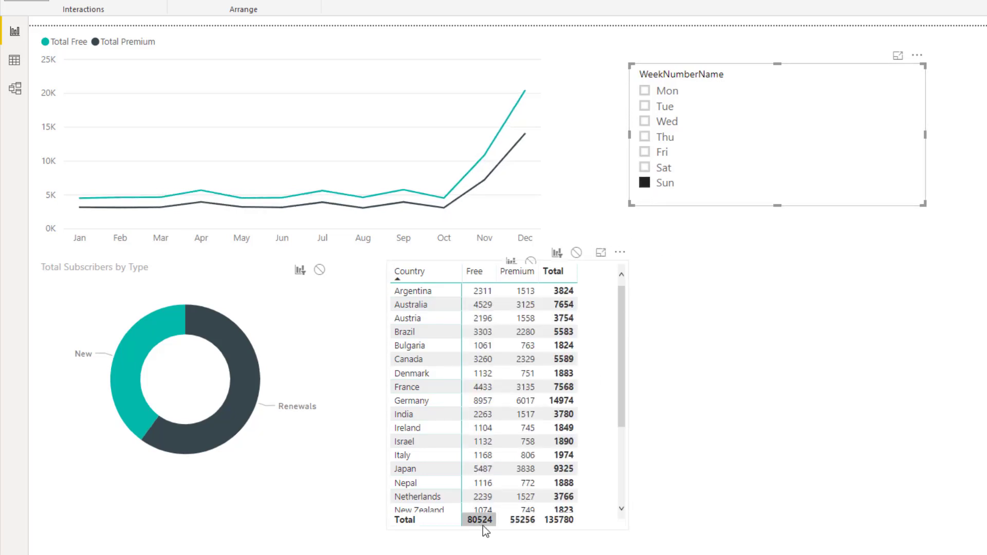
{"action": "left_click", "coordinate": [645, 106]}
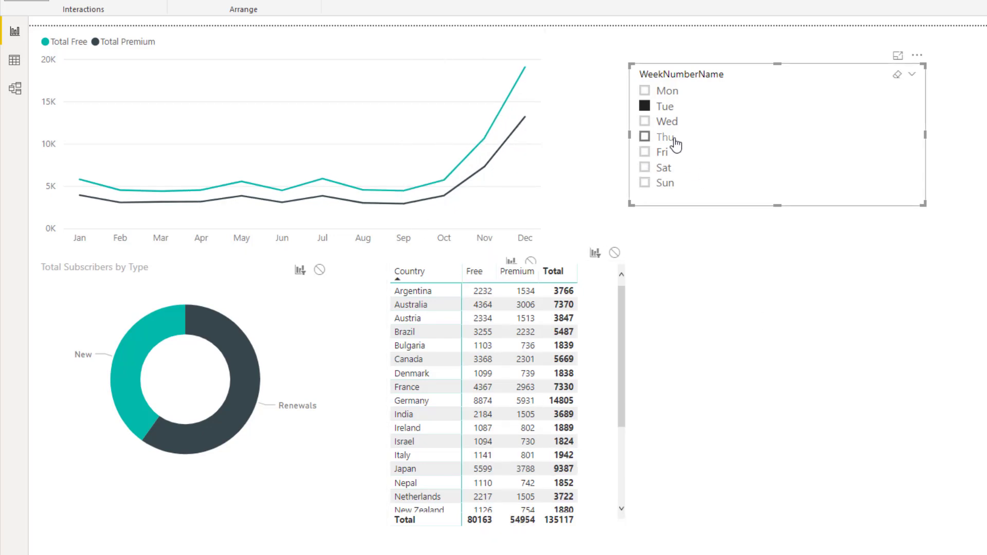
{"action": "left_click", "coordinate": [644, 137]}
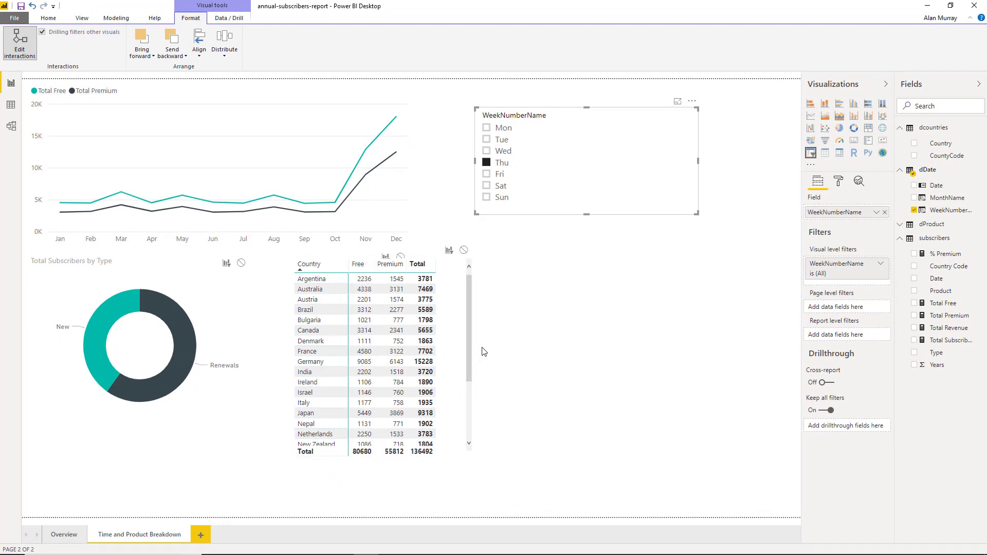
Save the report and export it to a PDF for review of both pages.
{"action": "left_click", "coordinate": [535, 352]}
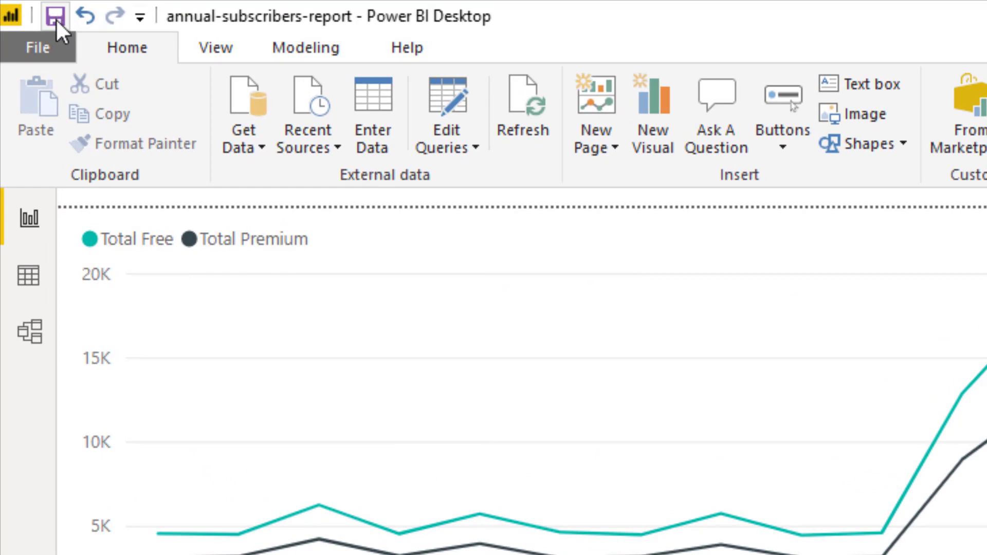
{"action": "left_click", "coordinate": [55, 19]}
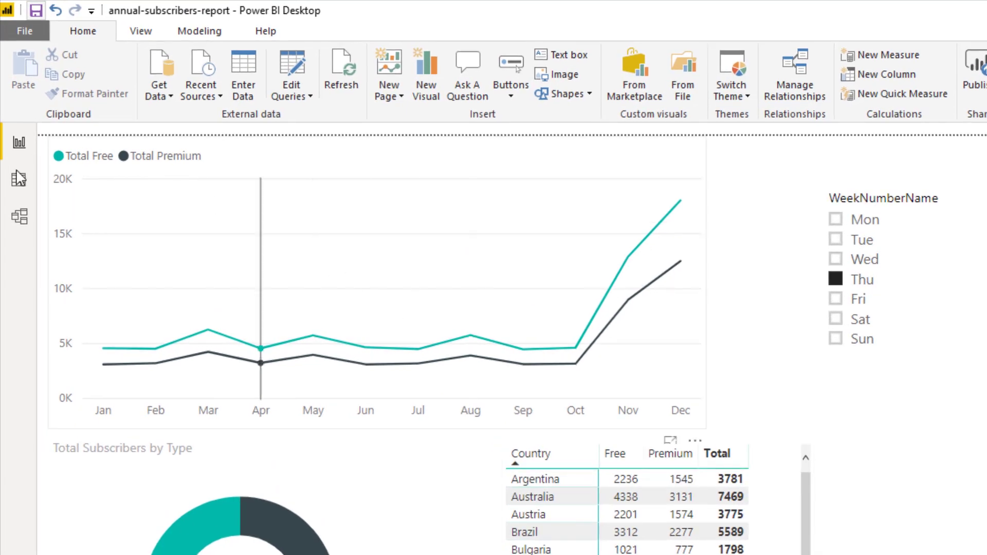
{"action": "left_click", "coordinate": [24, 32]}
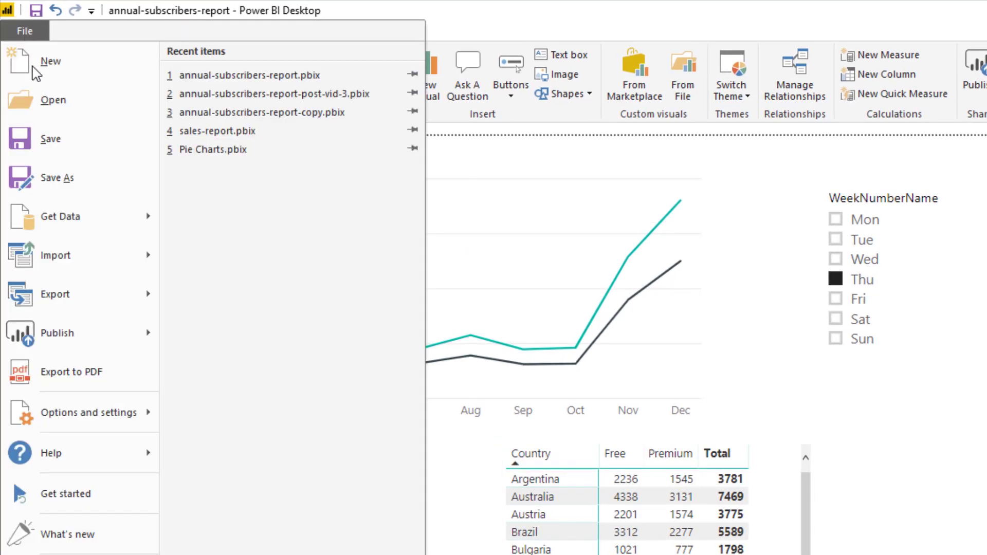
{"action": "left_click", "coordinate": [104, 381]}
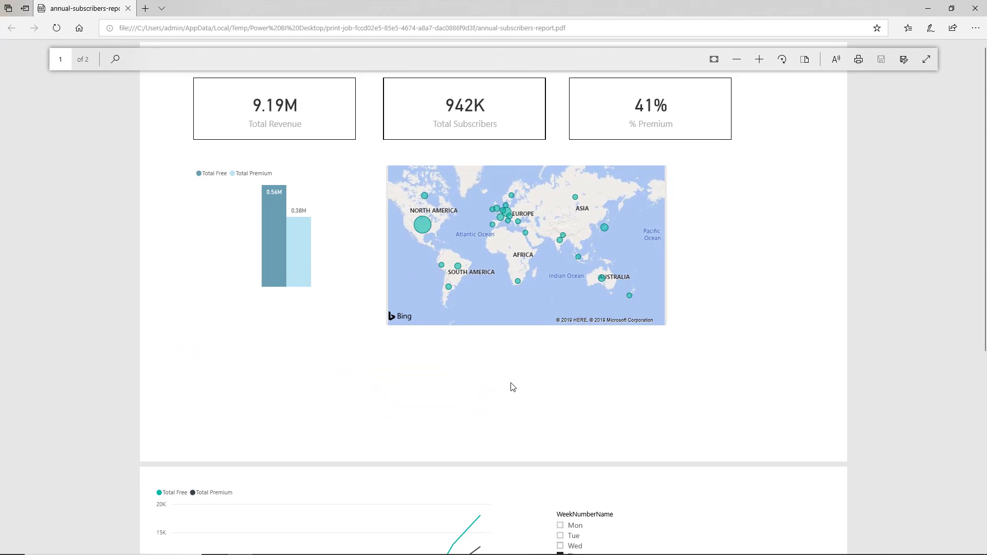
{"action": "scroll", "coordinate": [509, 387], "scroll_direction": "down", "scroll_amount": 3}
{"action": "scroll", "coordinate": [510, 389], "scroll_direction": "down", "scroll_amount": 2}
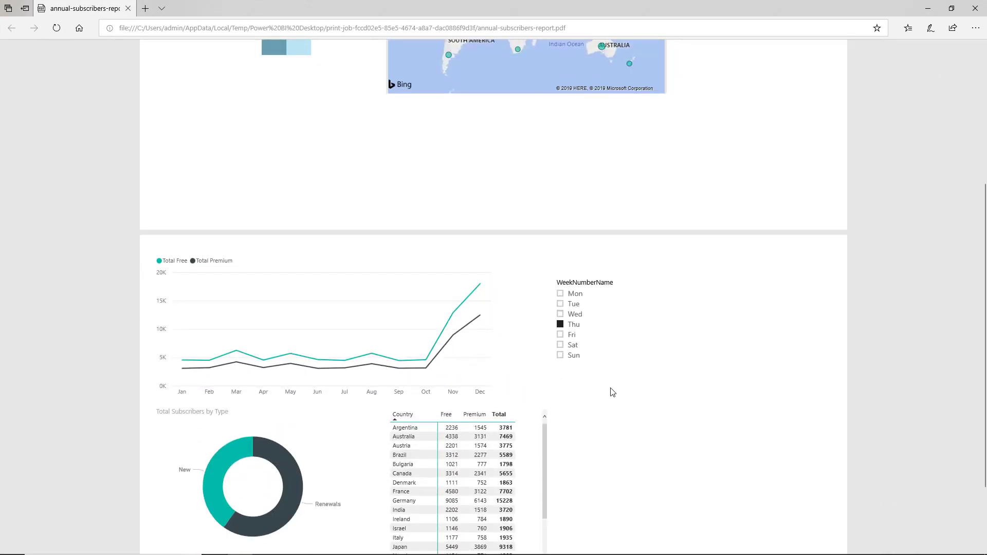
{"action": "scroll", "coordinate": [612, 448], "scroll_direction": "down", "scroll_amount": 2}
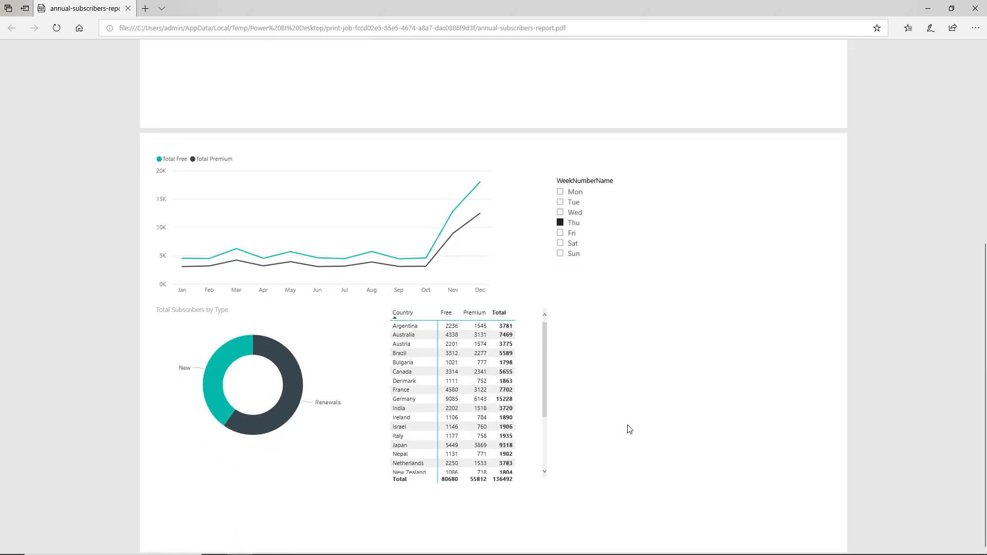
Review both pages of the exported annual-subscribers-report PDF, then close it and return to Power BI Desktop.
{"action": "scroll", "coordinate": [630, 430], "scroll_direction": "up", "scroll_amount": 2}
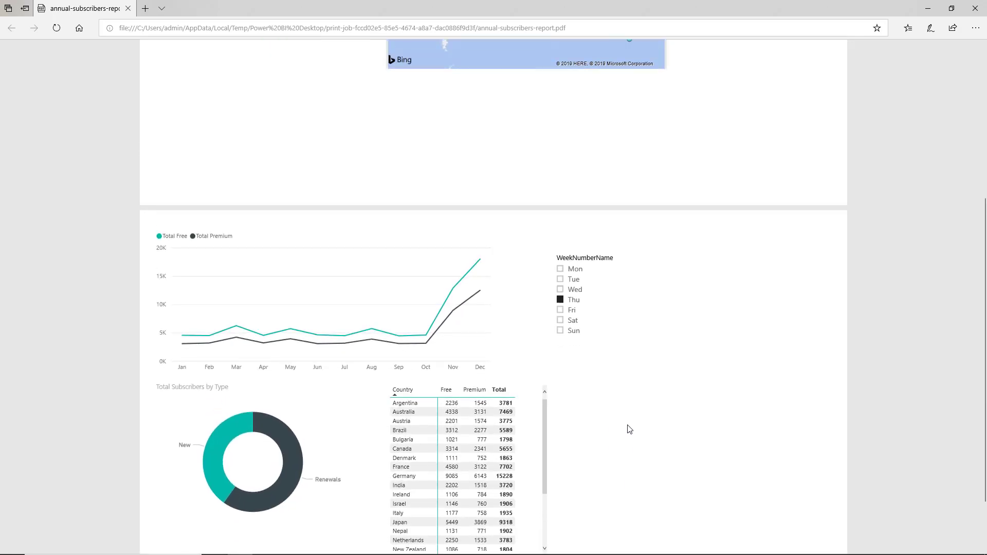
{"action": "scroll", "coordinate": [630, 429], "scroll_direction": "up", "scroll_amount": 5}
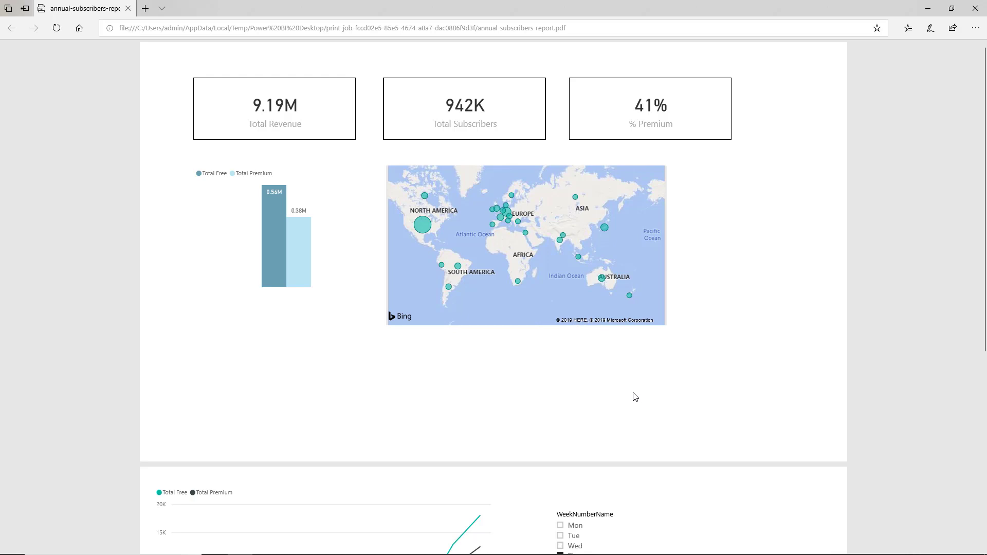
{"action": "scroll", "coordinate": [631, 404], "scroll_direction": "down", "scroll_amount": 4}
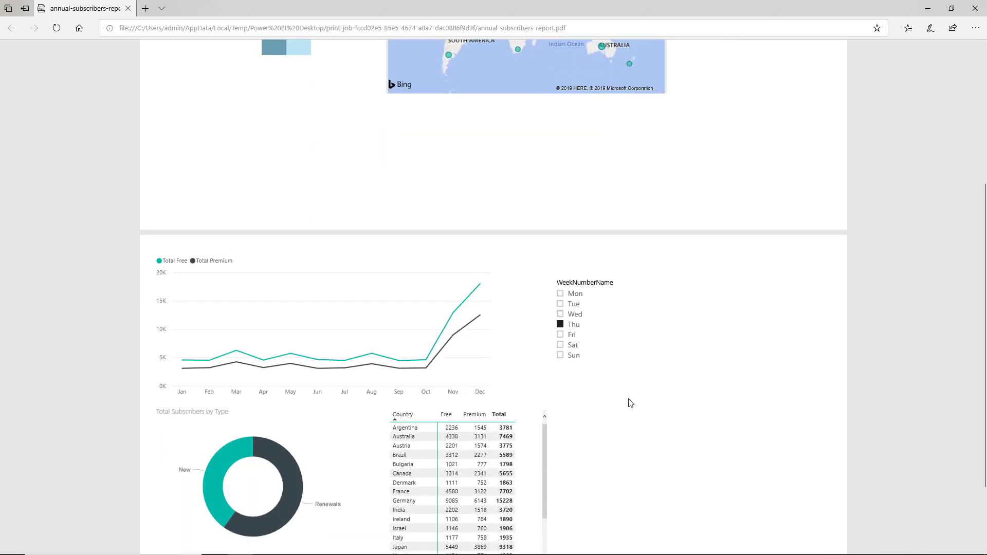
{"action": "scroll", "coordinate": [631, 403], "scroll_direction": "down", "scroll_amount": 2}
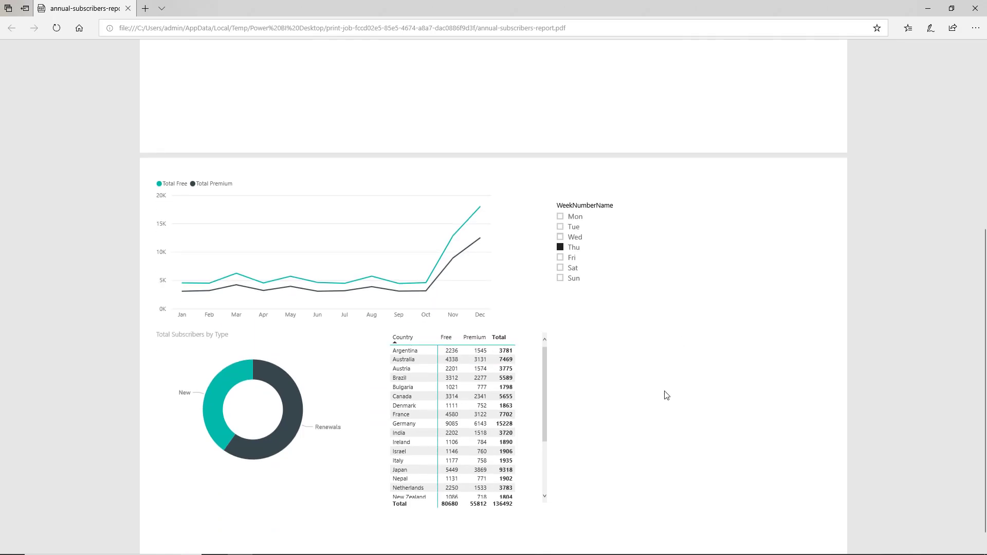
{"action": "left_click", "coordinate": [975, 9]}
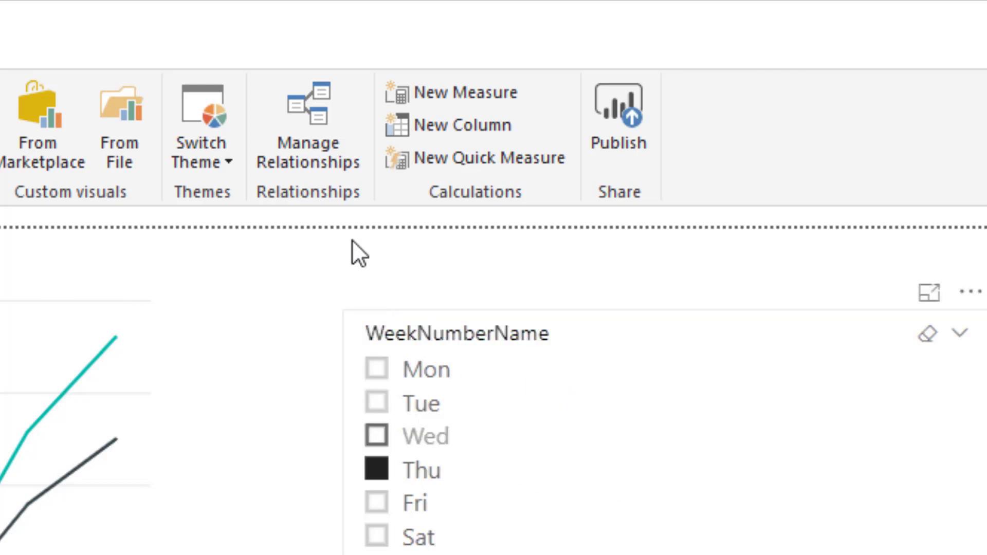
Switch the report's theme to Twilight.
{"action": "left_click", "coordinate": [227, 162]}
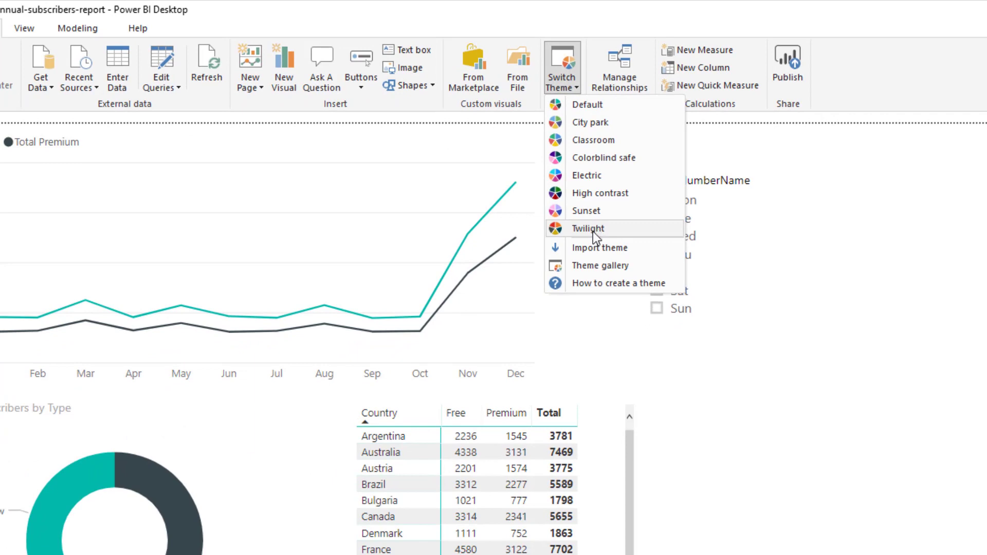
{"action": "left_click", "coordinate": [593, 232]}
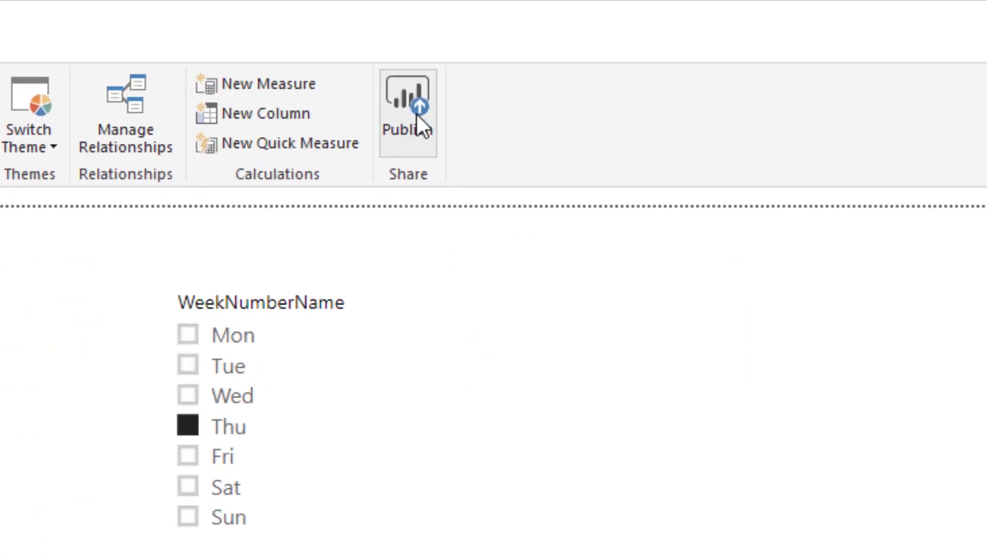
Publish the report to My workspace, saving the changes first.
{"action": "left_click", "coordinate": [414, 109]}
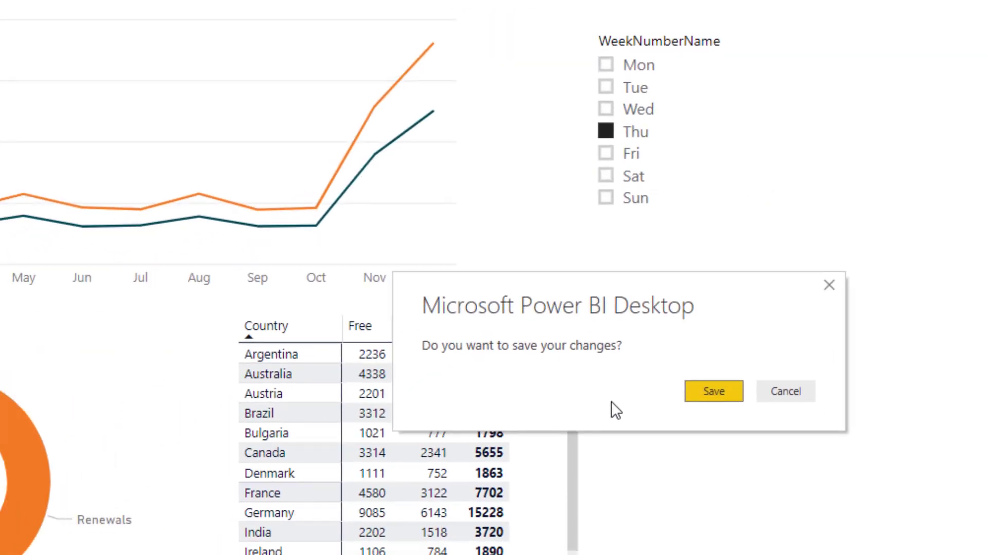
{"action": "left_click", "coordinate": [711, 405]}
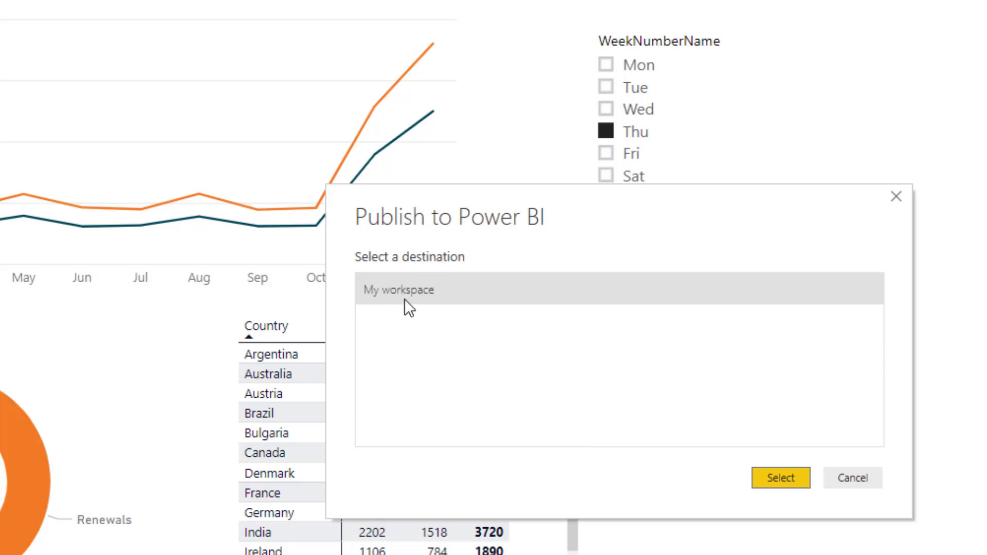
{"action": "left_click", "coordinate": [780, 477]}
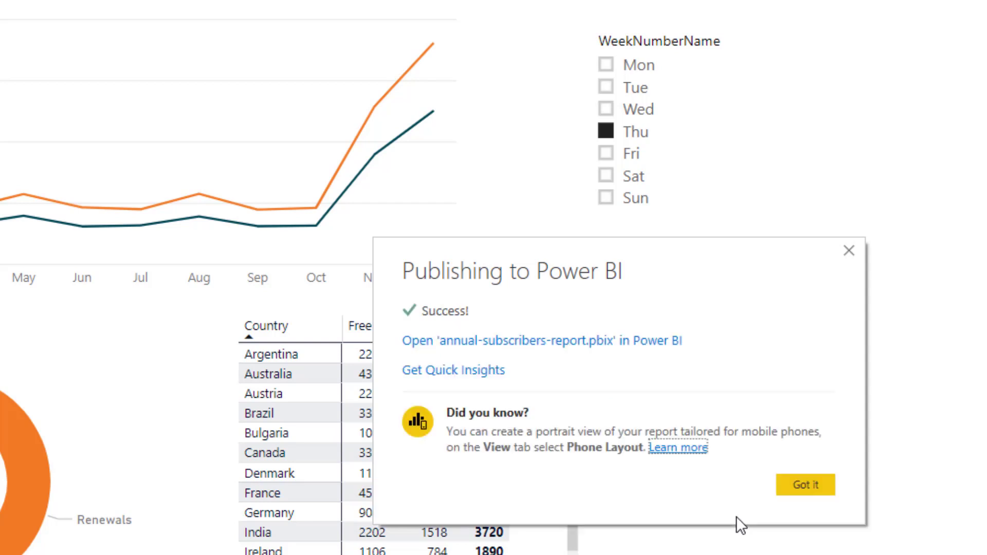
Open the published report in the Power BI service, signing in with the existing account and its password and declining to stay signed in.
{"action": "left_click", "coordinate": [473, 341]}
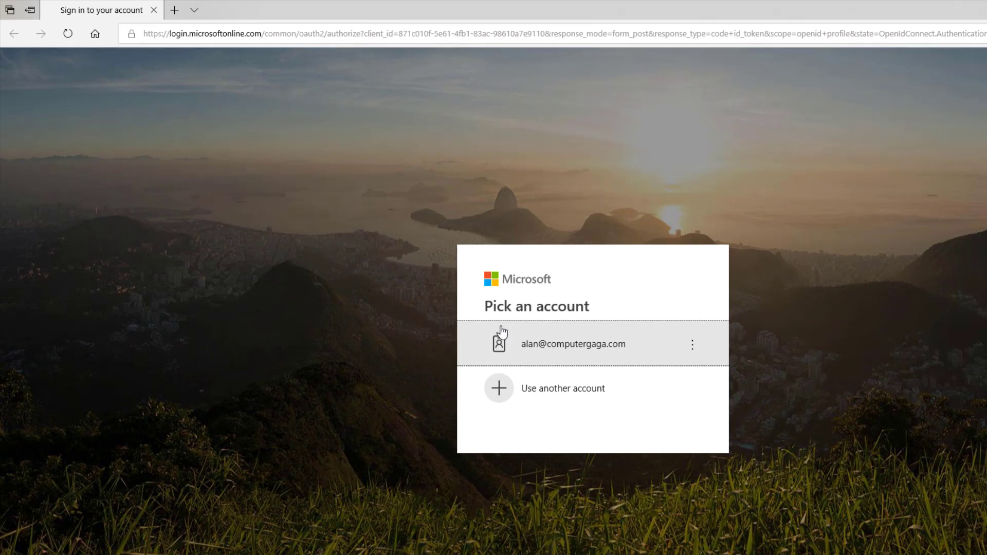
{"action": "left_click", "coordinate": [597, 350]}
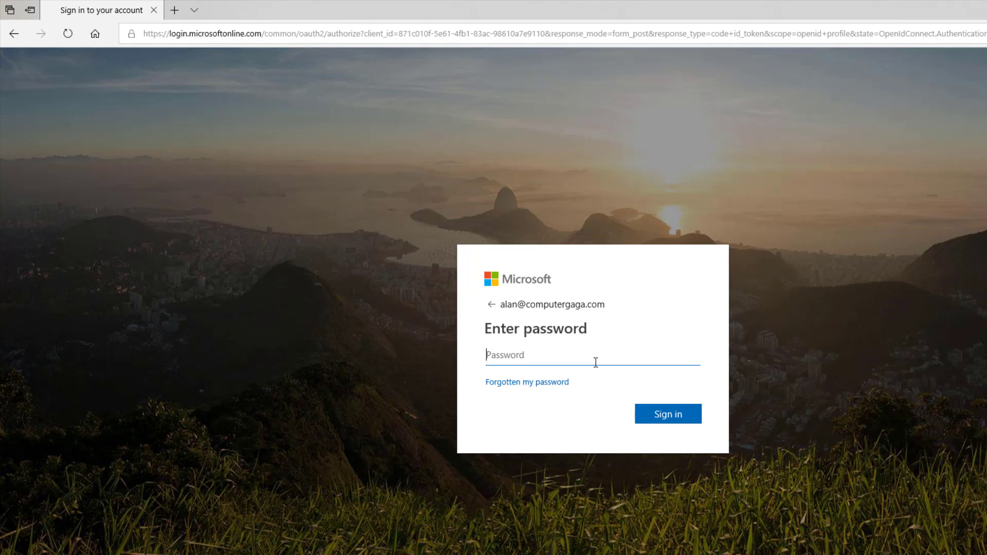
{"action": "type", "text": "•••••••••••••"}
{"action": "key", "text": "Return"}
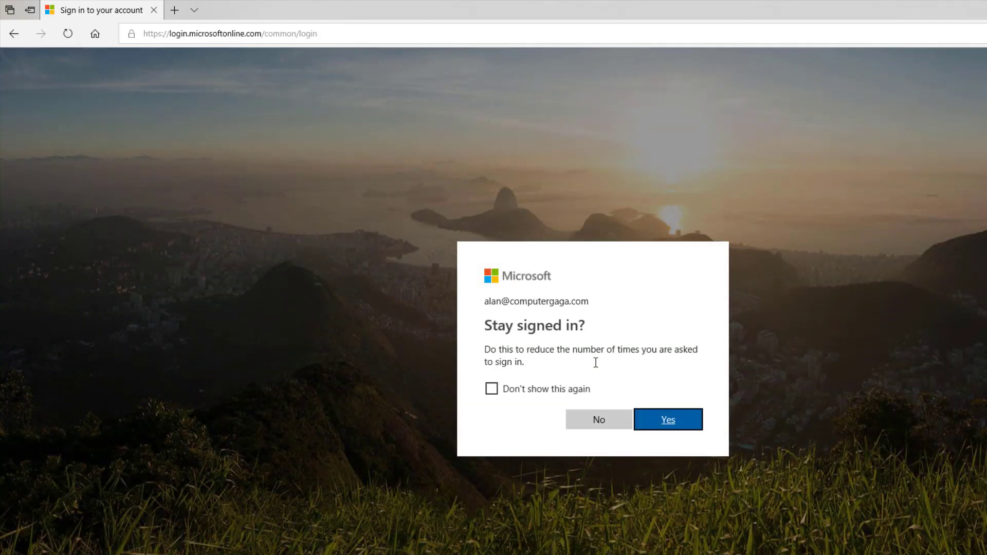
{"action": "left_click", "coordinate": [591, 426]}
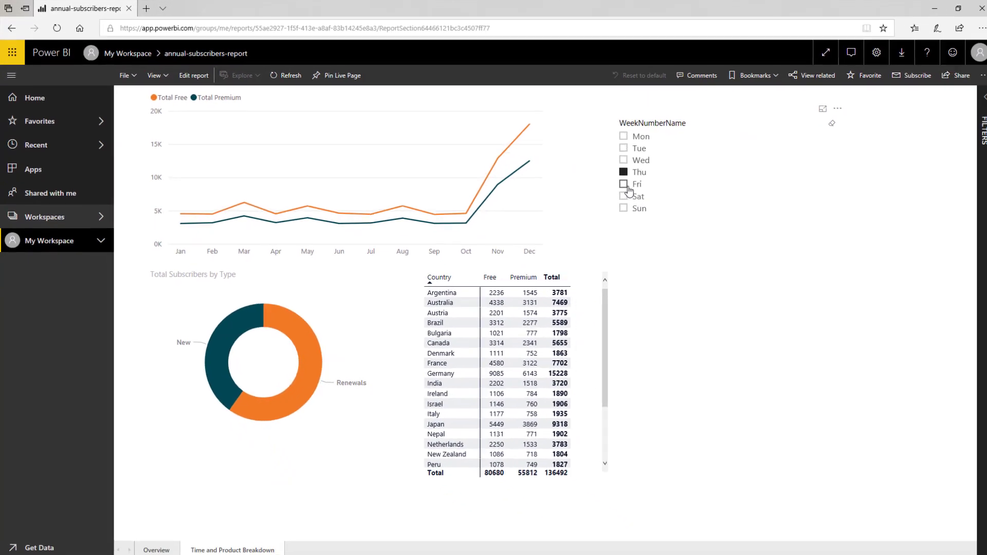
Filter the published Time and Product Breakdown page by Fri, Sun and Wed in turn, then show the Overview page.
{"action": "left_click", "coordinate": [620, 185]}
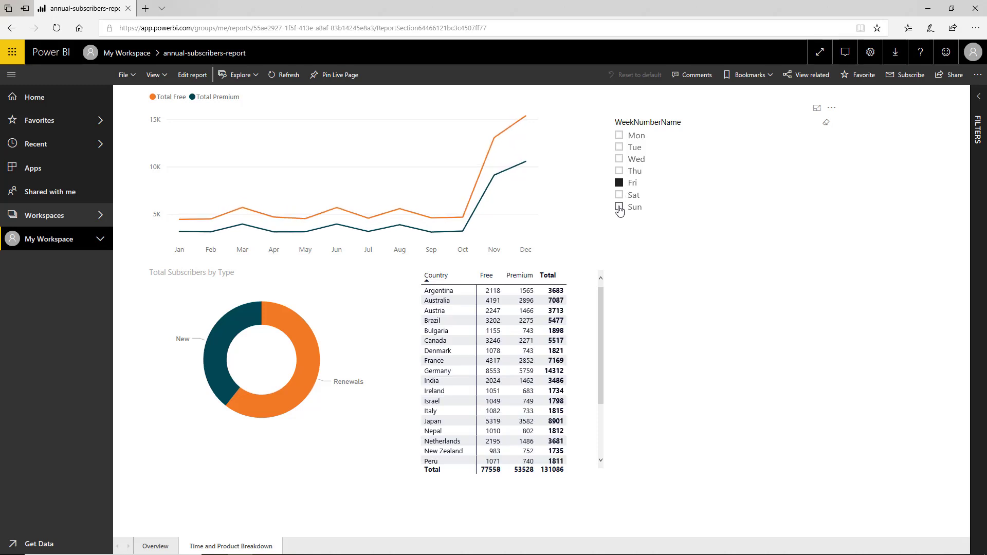
{"action": "left_click", "coordinate": [619, 208]}
{"action": "left_click", "coordinate": [619, 159]}
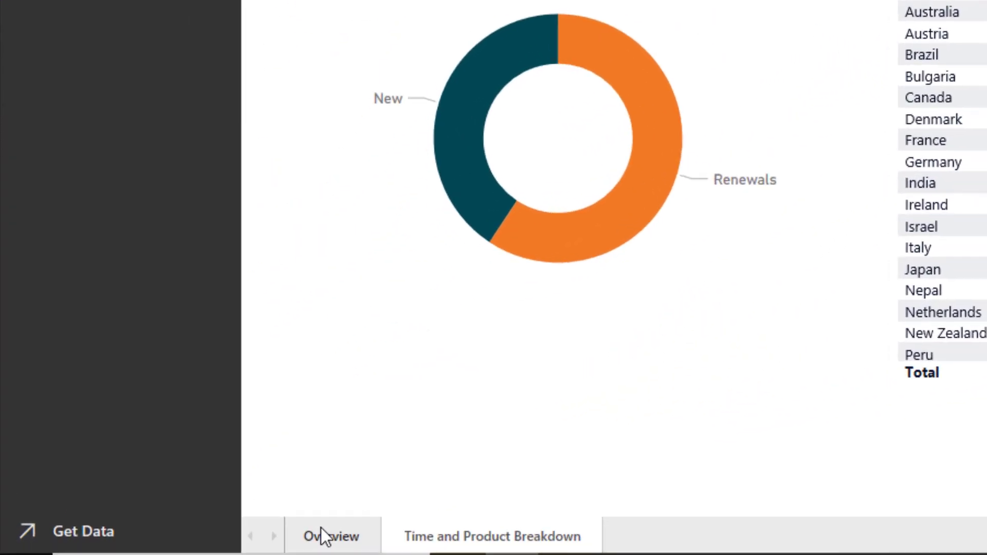
{"action": "left_click", "coordinate": [155, 546]}
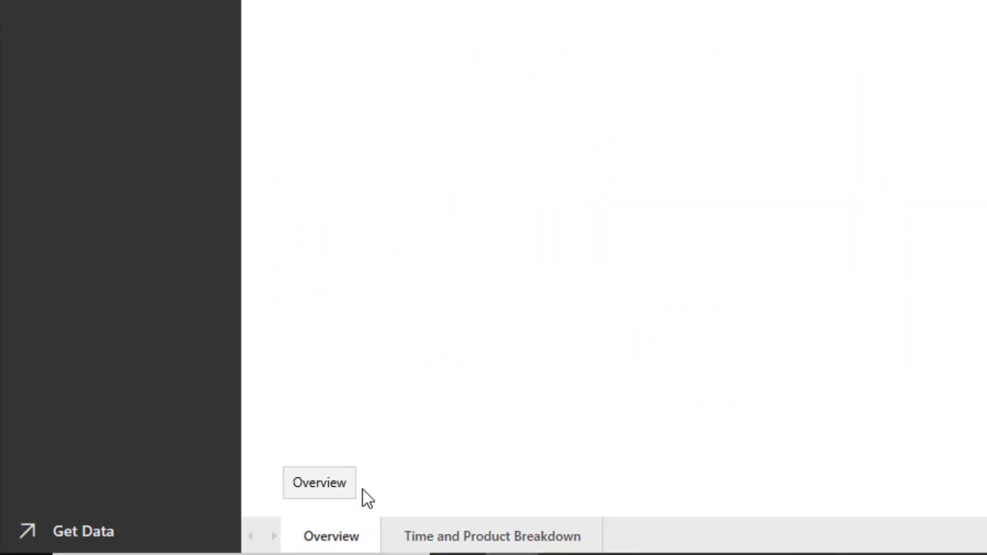